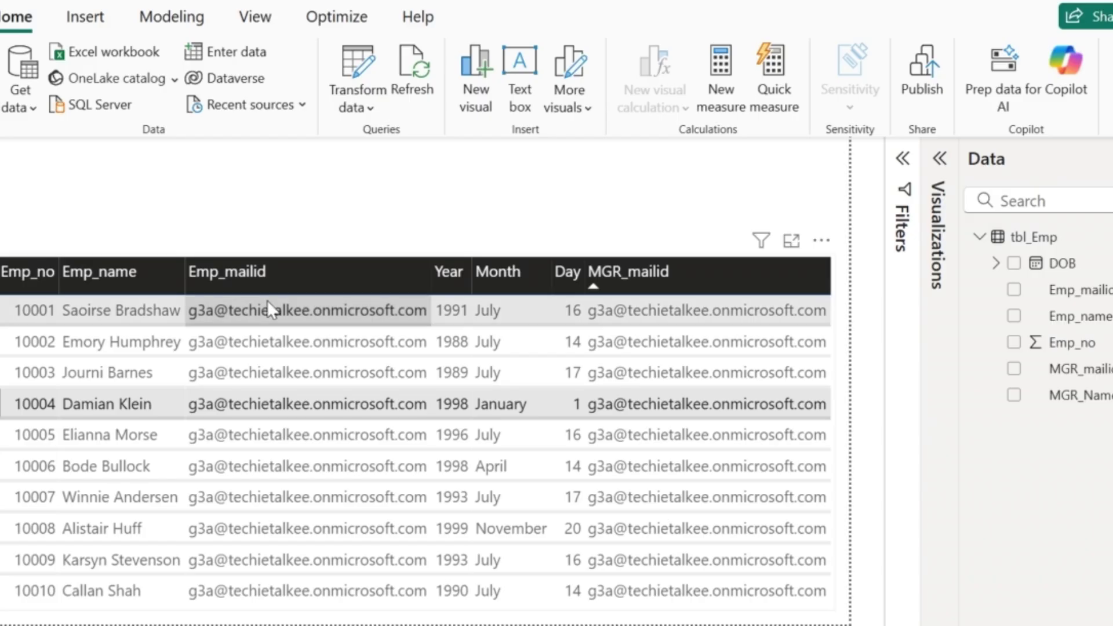
{"action": "left_click", "coordinate": [287, 473]}
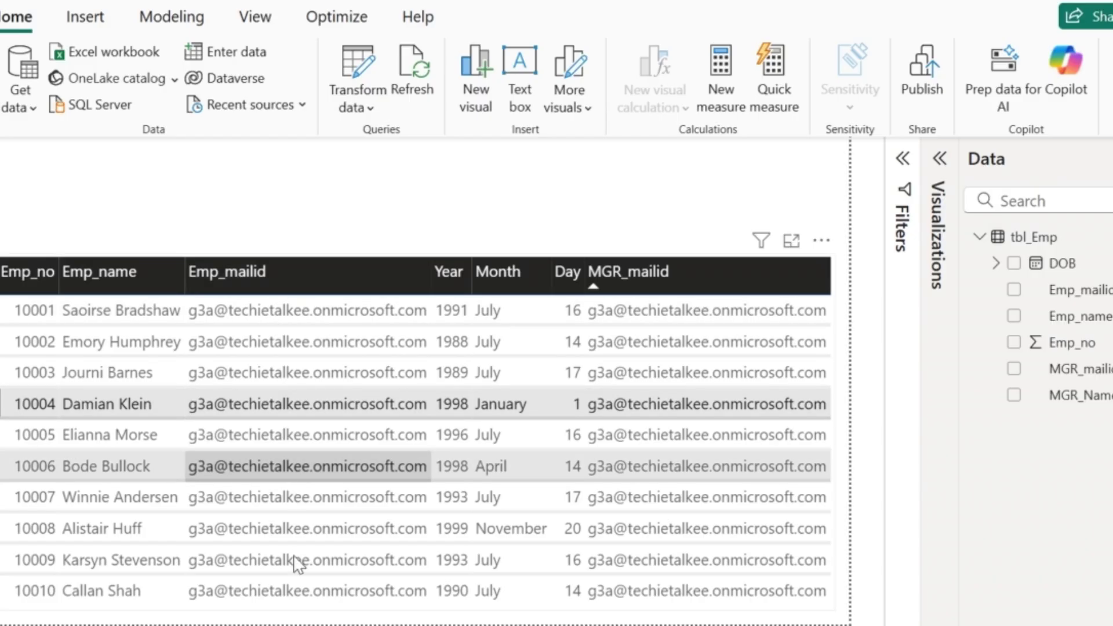
{"action": "left_click", "coordinate": [691, 586]}
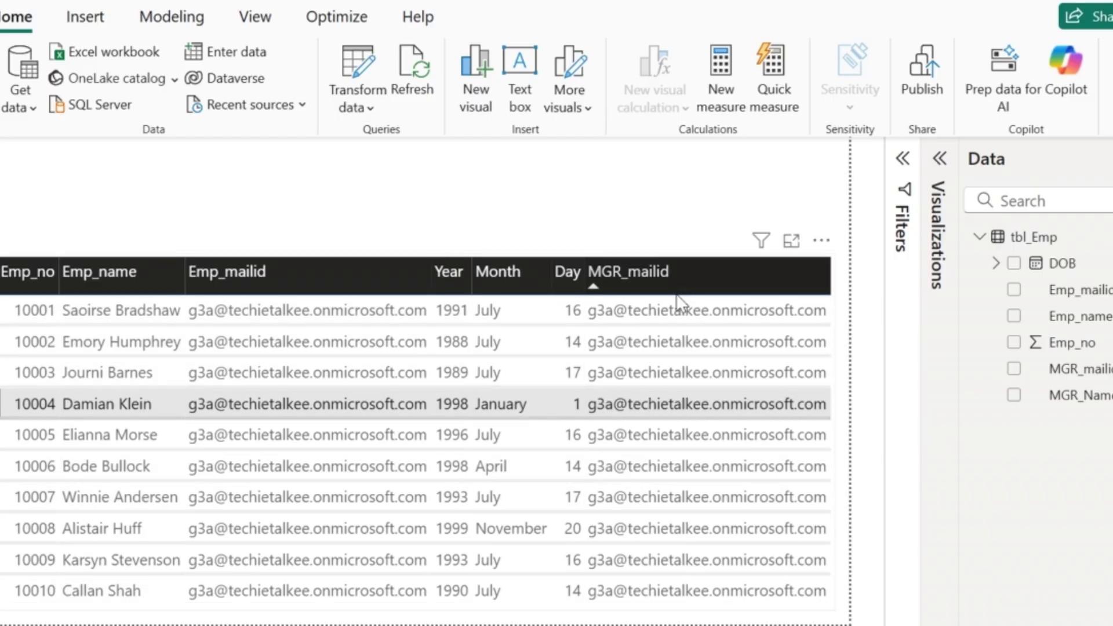
{"action": "left_click", "coordinate": [682, 559]}
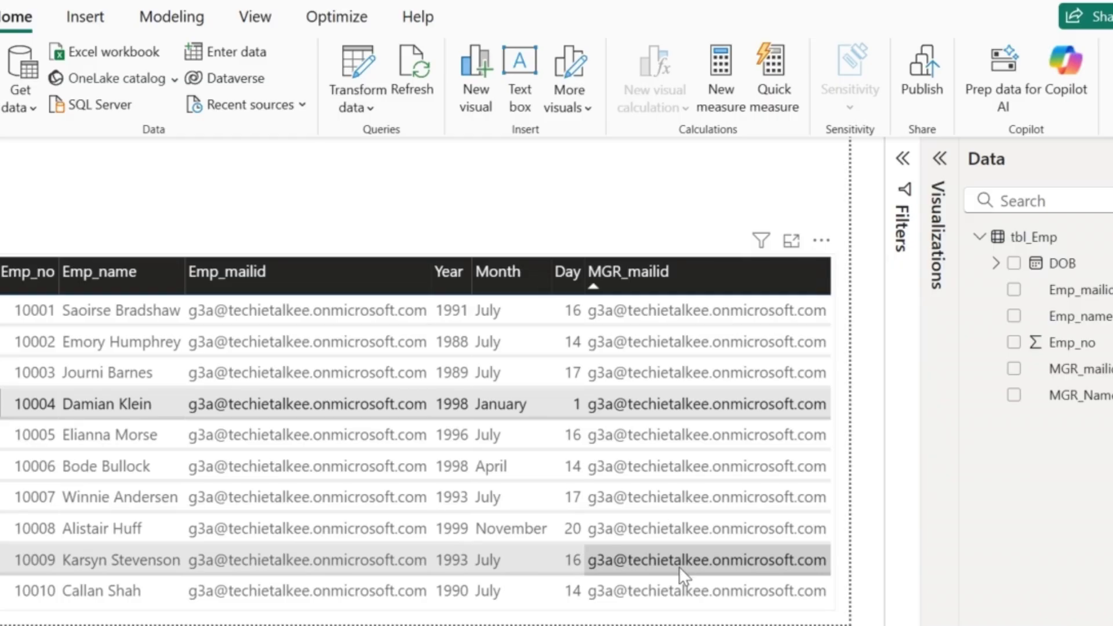
{"action": "left_click", "coordinate": [328, 341]}
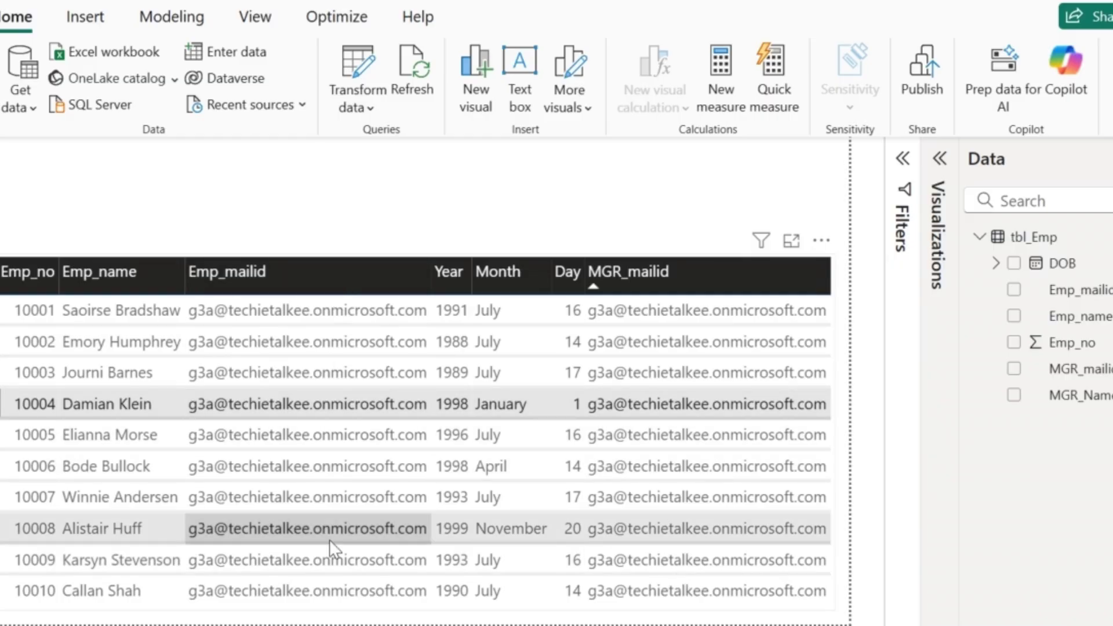
{"action": "left_click", "coordinate": [678, 469]}
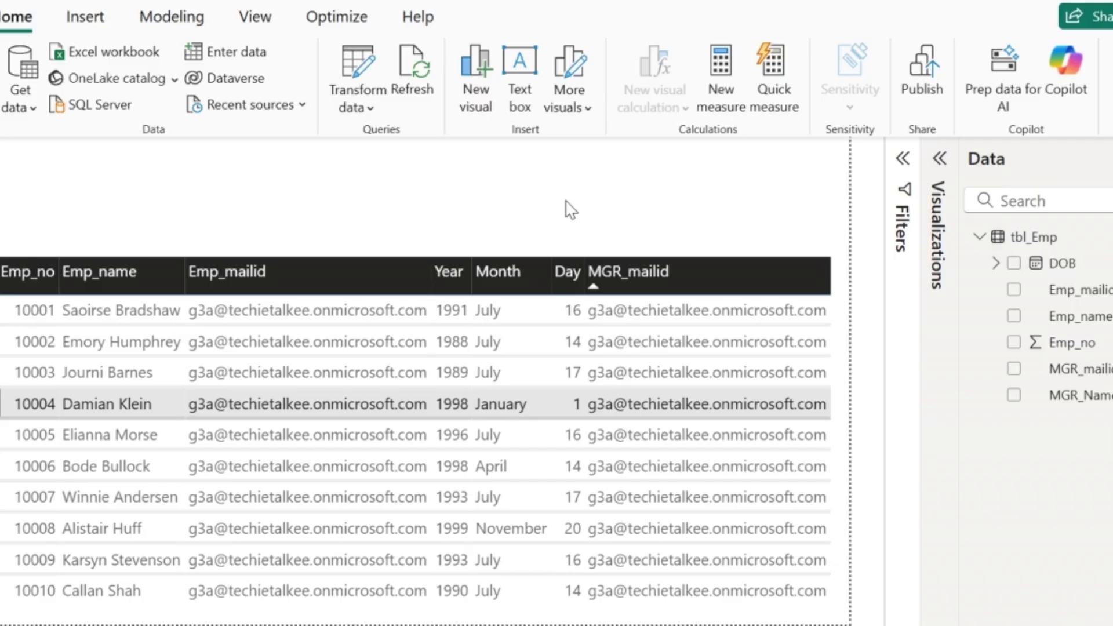
Step: Publish the employee report to My workspace in the Power BI service
{"action": "left_click", "coordinate": [929, 105]}
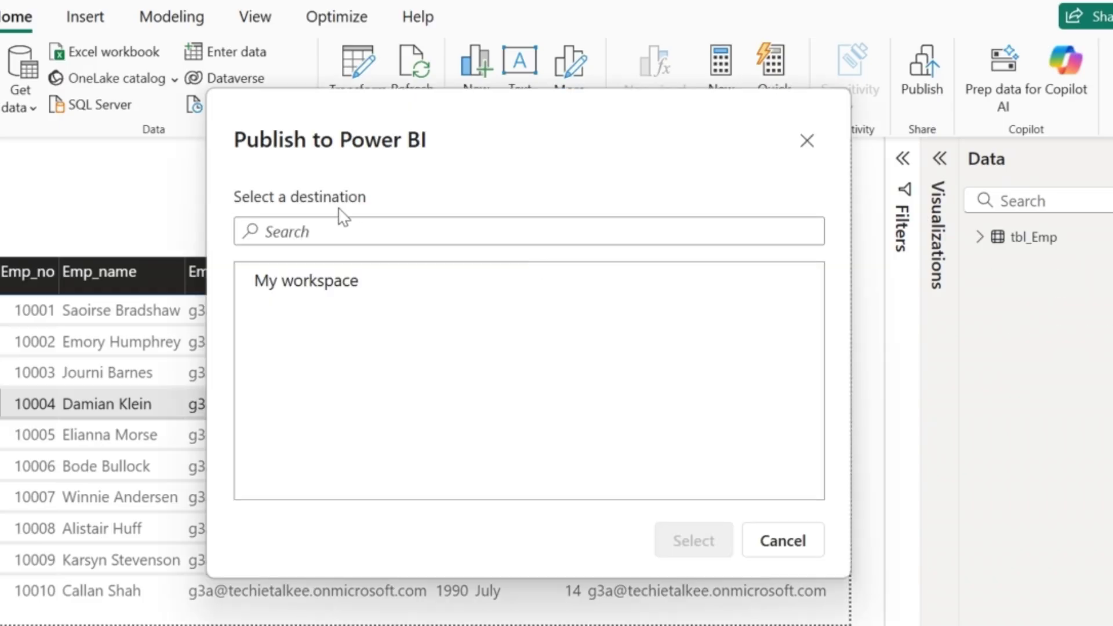
{"action": "left_click", "coordinate": [333, 283]}
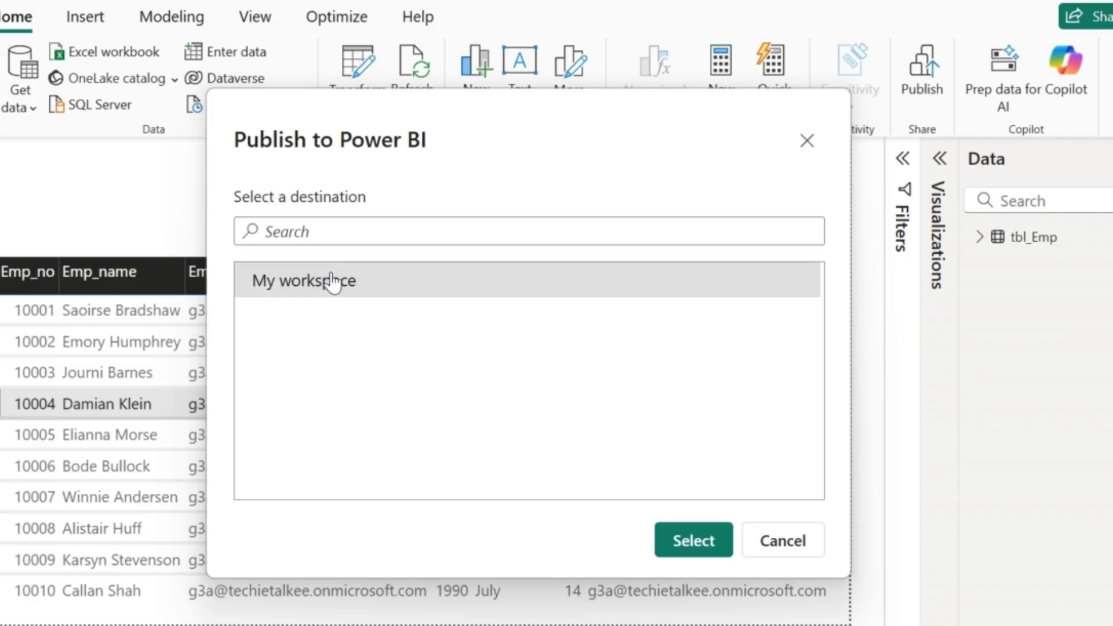
{"action": "left_click", "coordinate": [693, 540]}
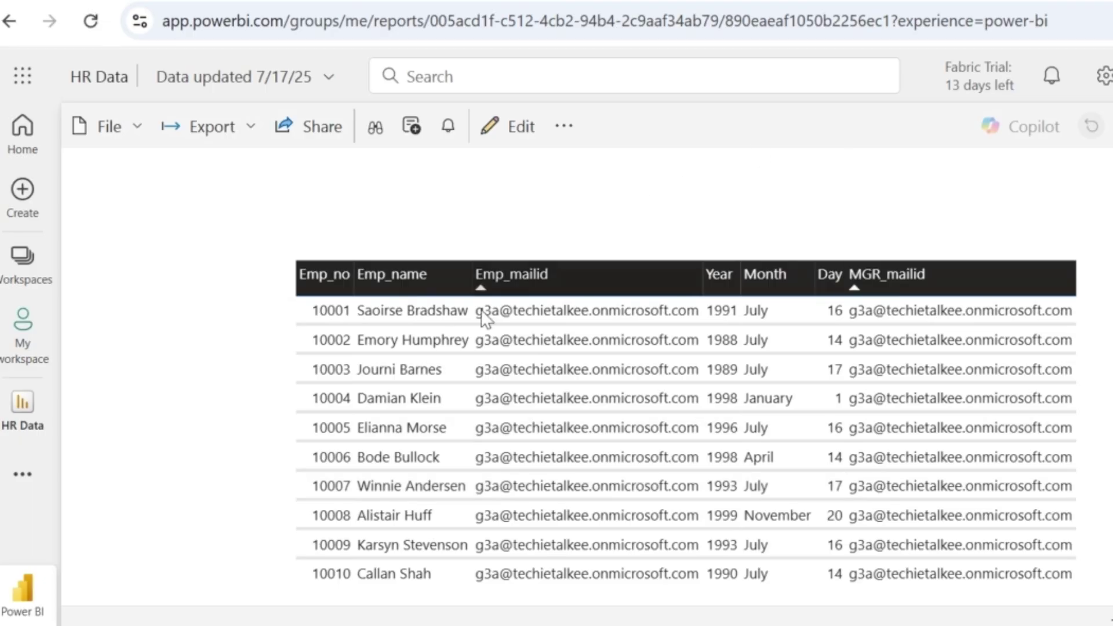
Step: Put the published HR Data report into edit mode and add a Power Automate visual, shrunk to a strip above the employee table
{"action": "left_click", "coordinate": [518, 131]}
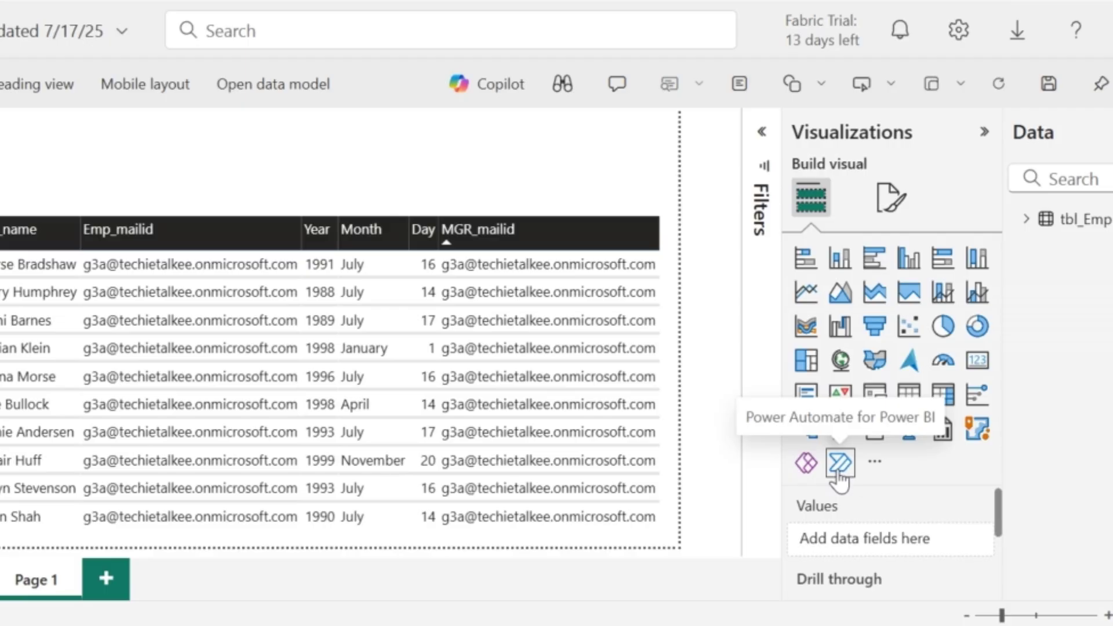
{"action": "left_click", "coordinate": [839, 464]}
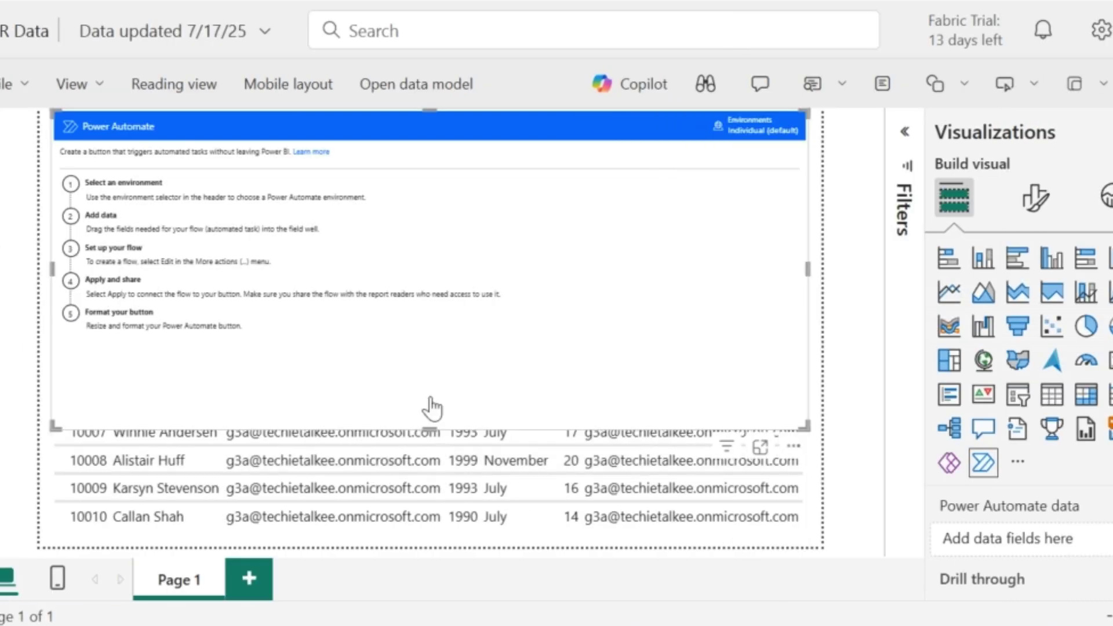
{"action": "left_click_drag", "start_coordinate": [430, 428], "coordinate": [422, 192]}
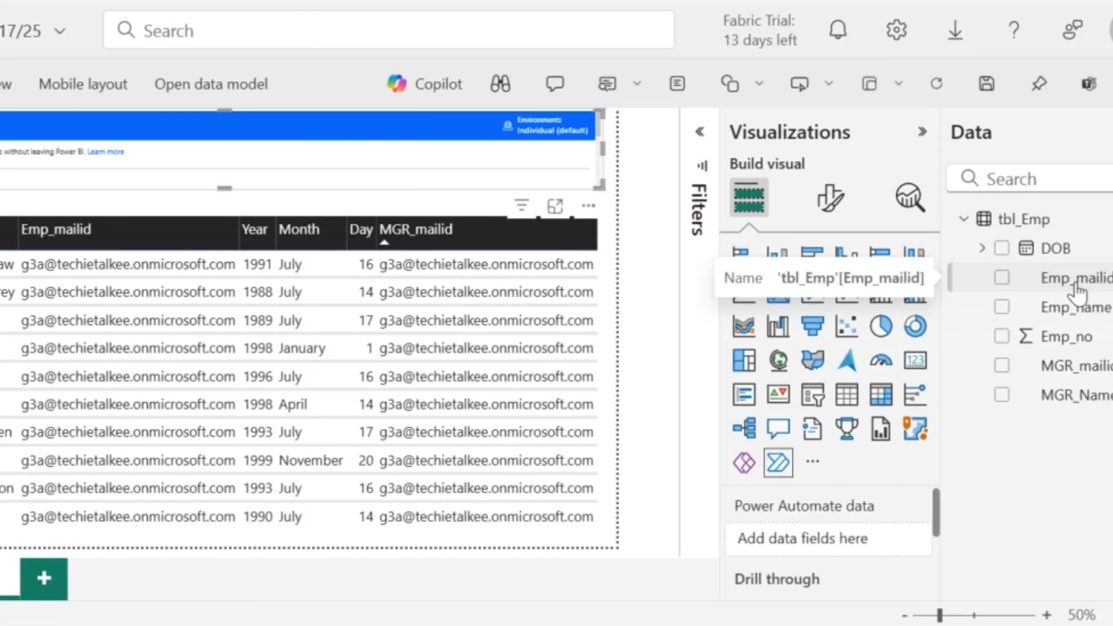
Step: Add the Emp_mailid, MGR_mailid and Emp_name fields from tbl_Emp to the Power Automate visual's data
{"action": "left_click_drag", "start_coordinate": [1077, 290], "coordinate": [835, 546]}
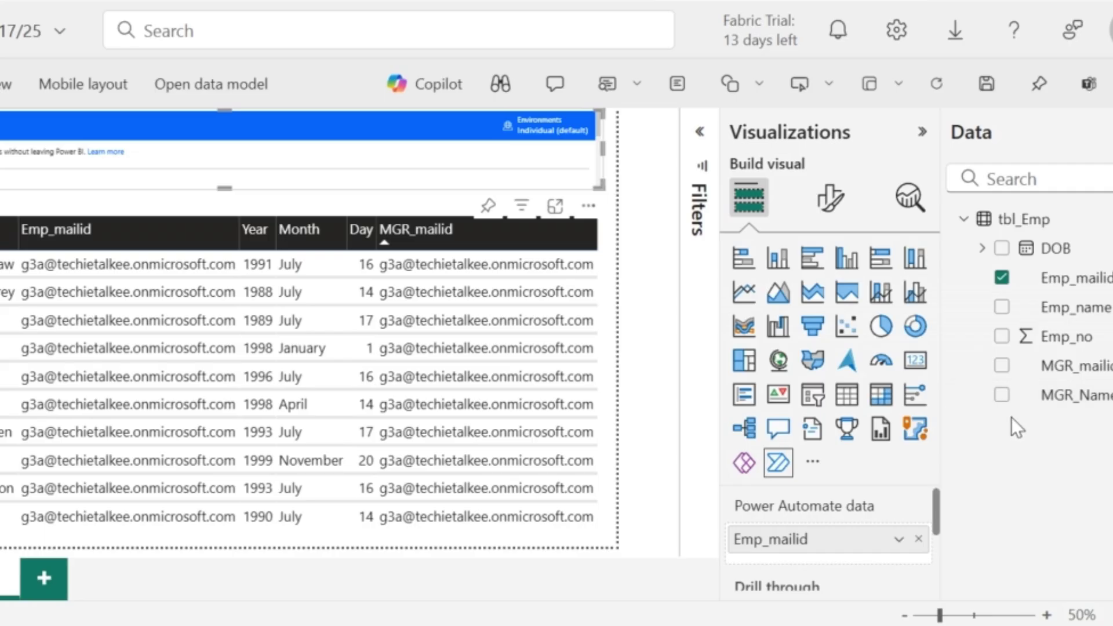
{"action": "left_click", "coordinate": [1002, 366]}
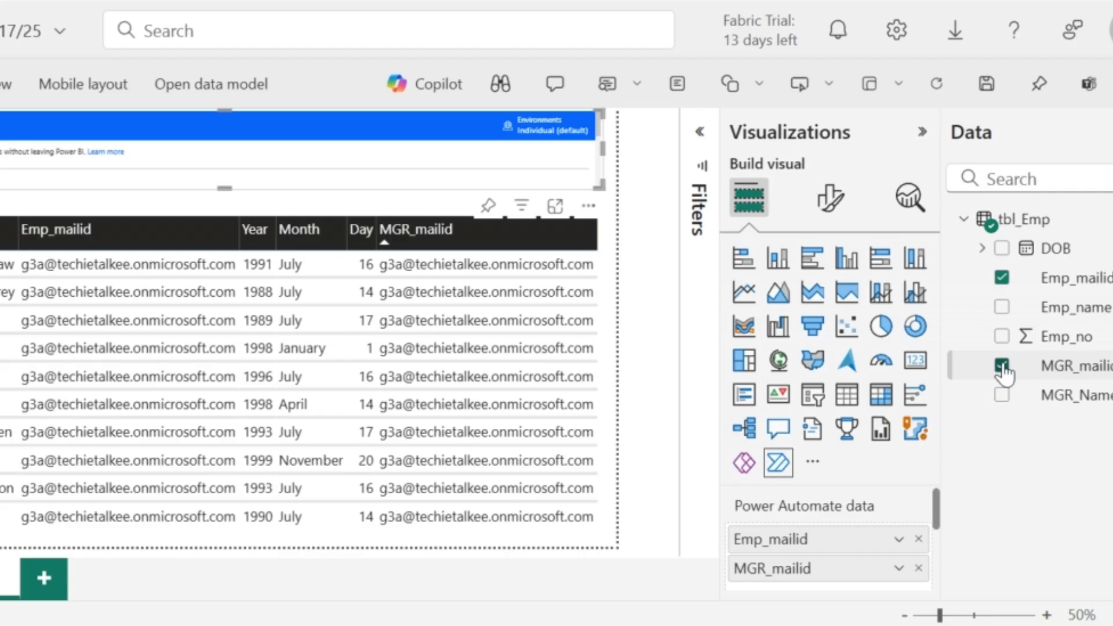
{"action": "left_click", "coordinate": [1003, 307]}
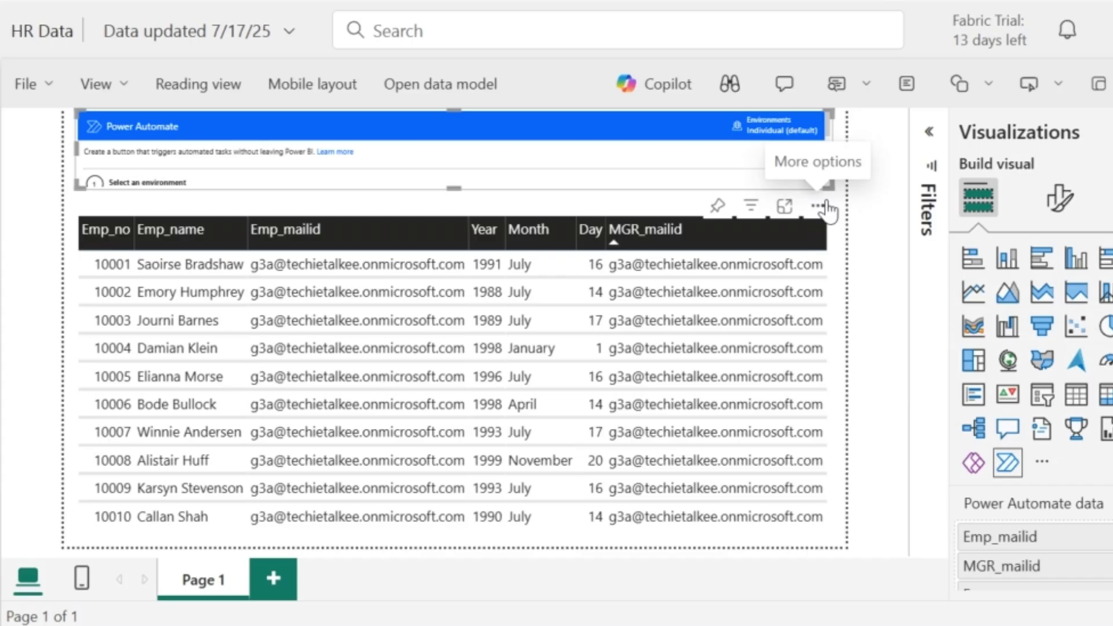
Step: Open the Power Automate visual for editing and create a new instant cloud flow triggered by the Power BI button
{"action": "left_click", "coordinate": [589, 207]}
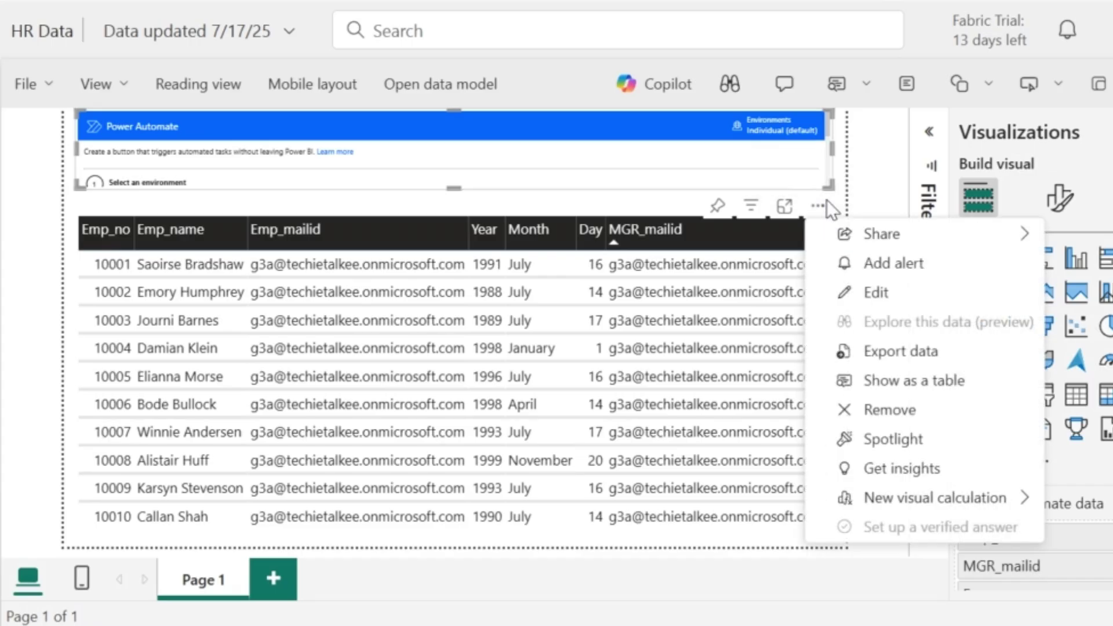
{"action": "left_click", "coordinate": [869, 293]}
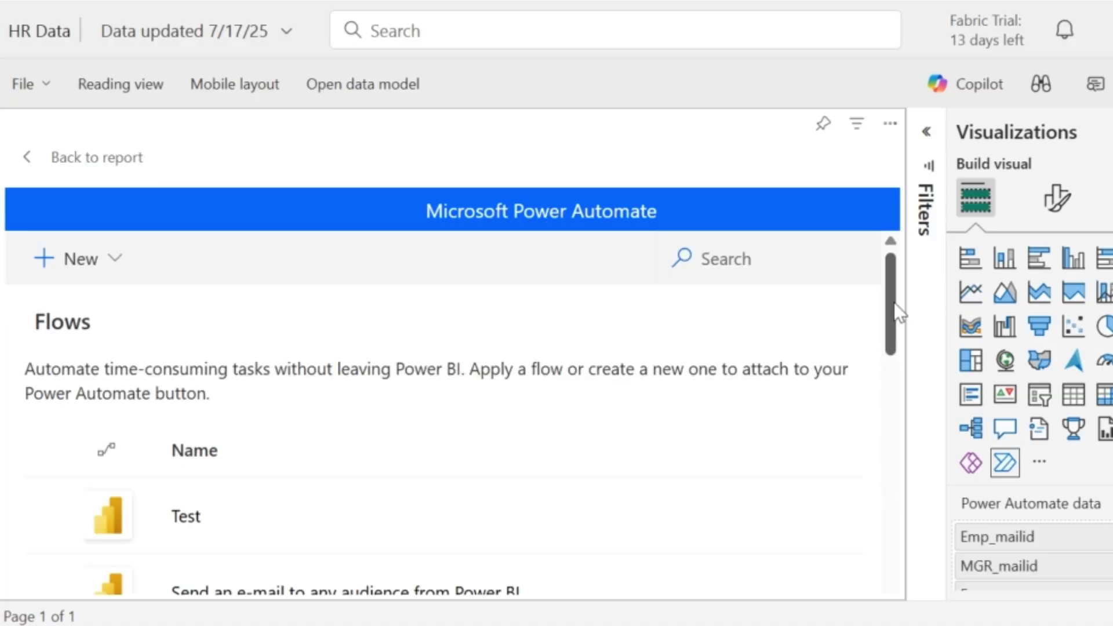
{"action": "scroll", "coordinate": [894, 303], "scroll_direction": "down", "scroll_amount": 1}
{"action": "left_click_drag", "start_coordinate": [896, 314], "coordinate": [902, 387]}
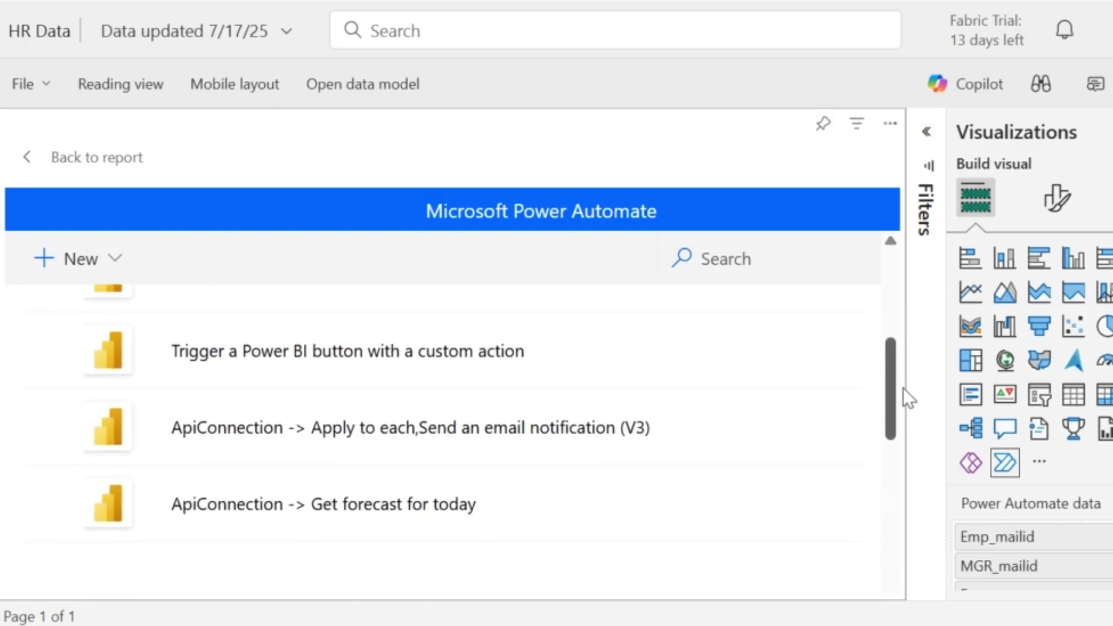
{"action": "left_click_drag", "start_coordinate": [902, 387], "coordinate": [902, 391]}
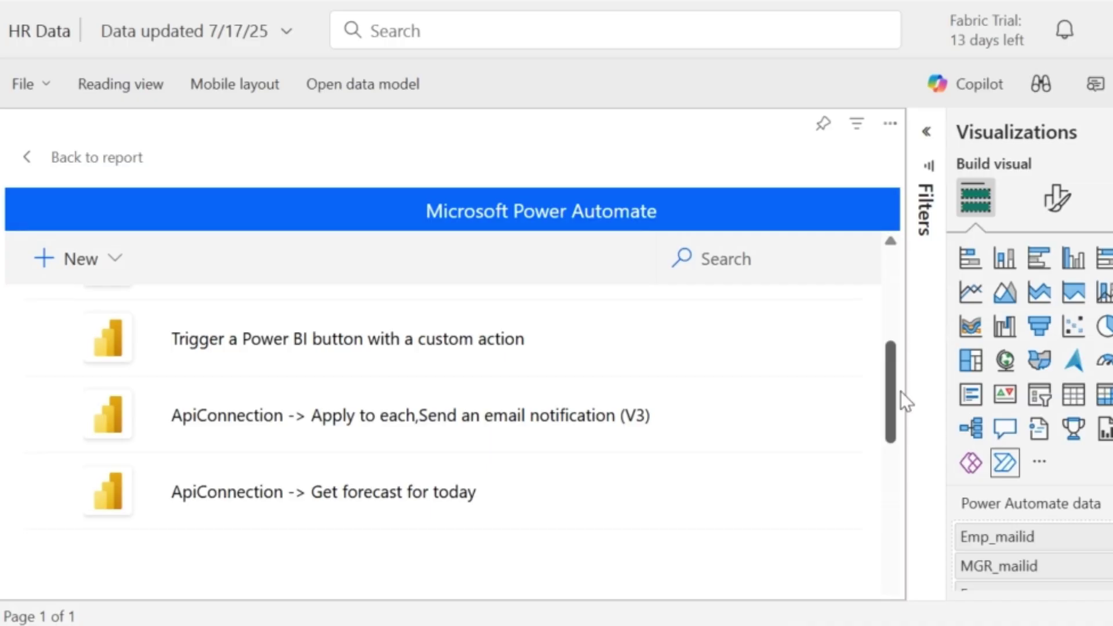
{"action": "left_click_drag", "start_coordinate": [900, 391], "coordinate": [899, 392]}
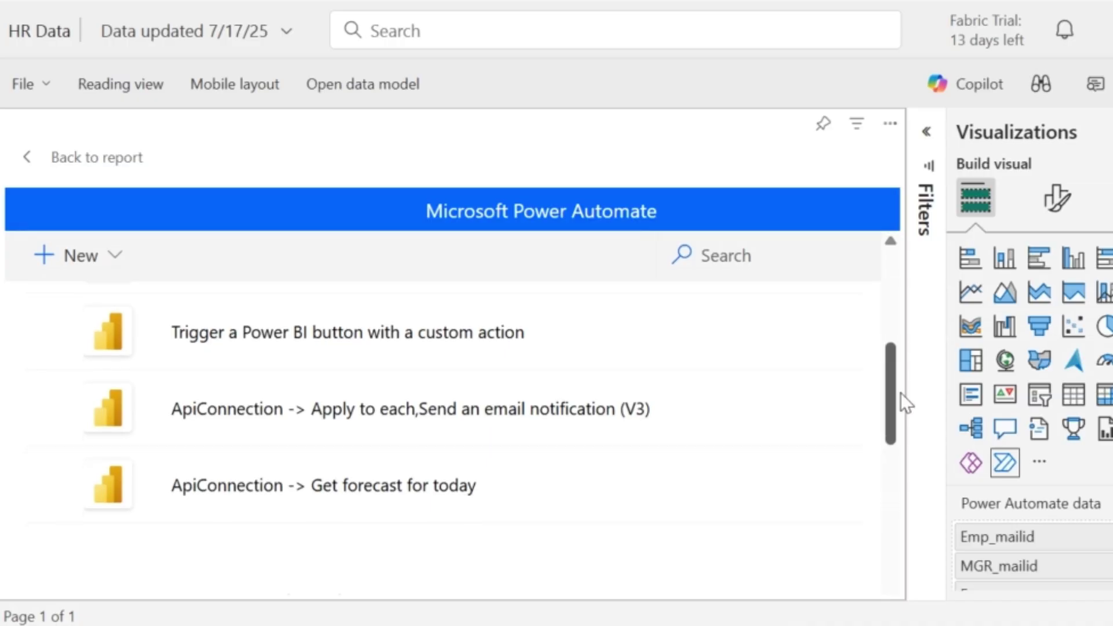
{"action": "left_click_drag", "start_coordinate": [900, 392], "coordinate": [894, 527]}
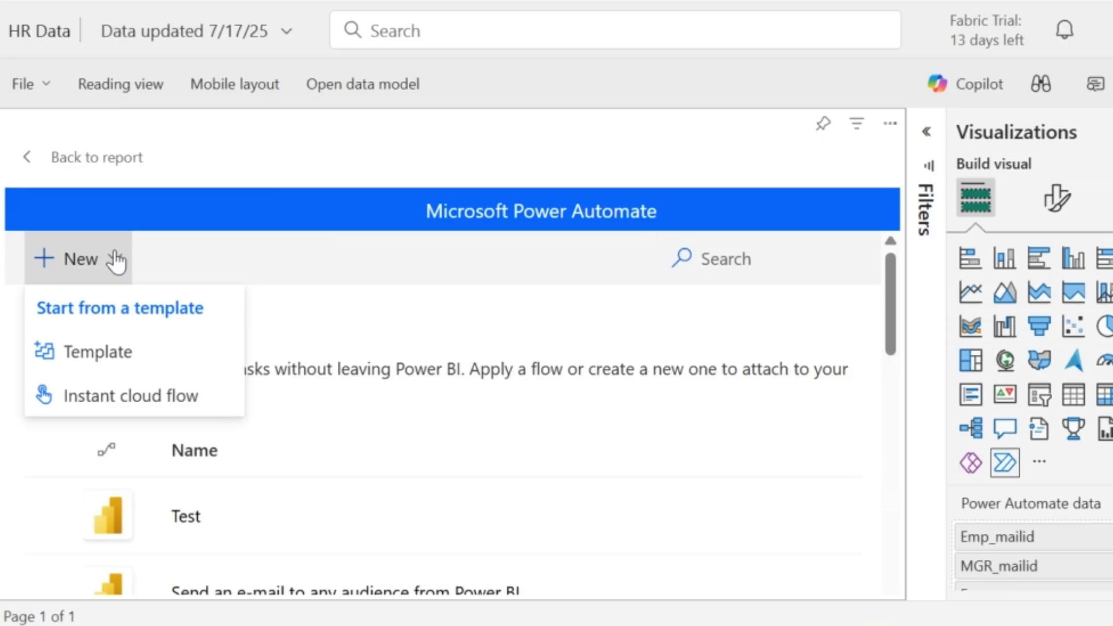
{"action": "left_click", "coordinate": [107, 402]}
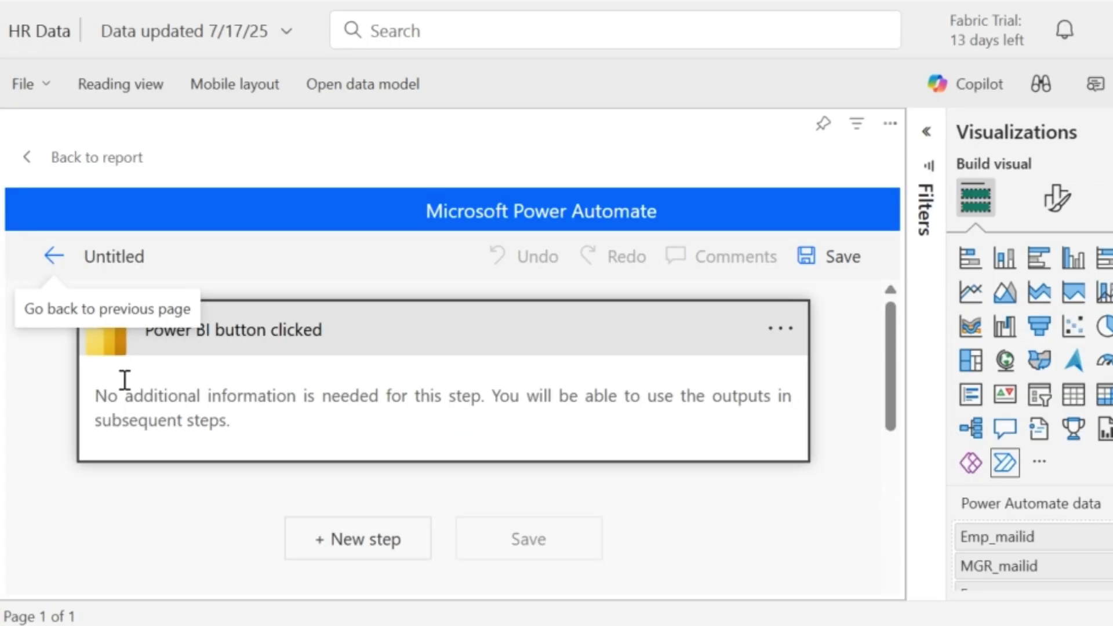
{"action": "left_click", "coordinate": [124, 381]}
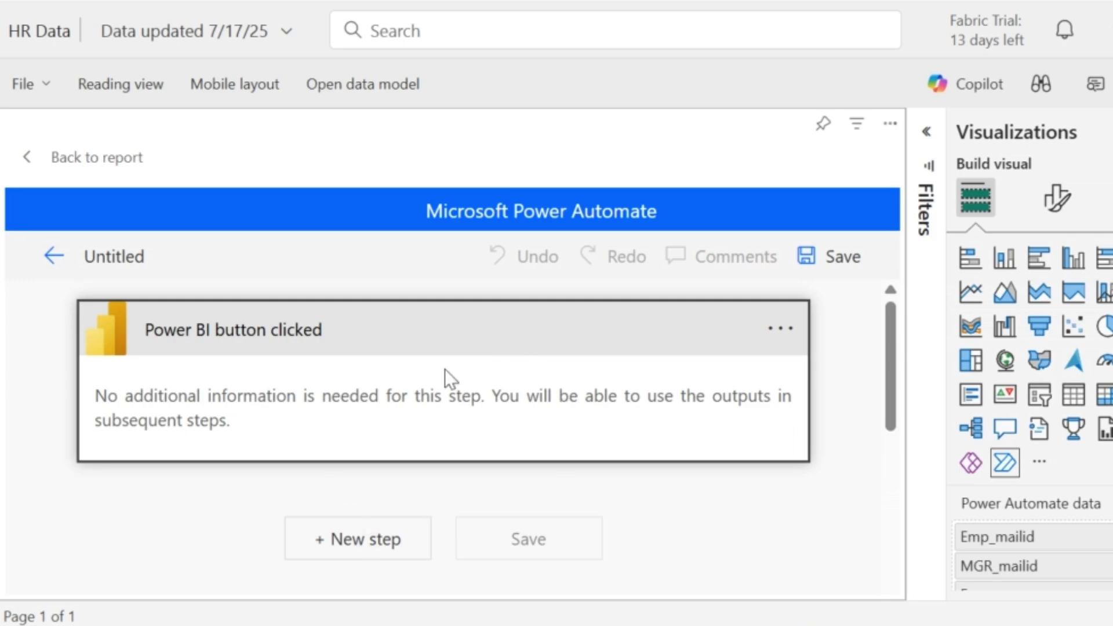
Step: Find the Office 365 Outlook connector by searching for "mail" and add its Send an email (V2) action after the trigger
{"action": "left_click", "coordinate": [367, 542]}
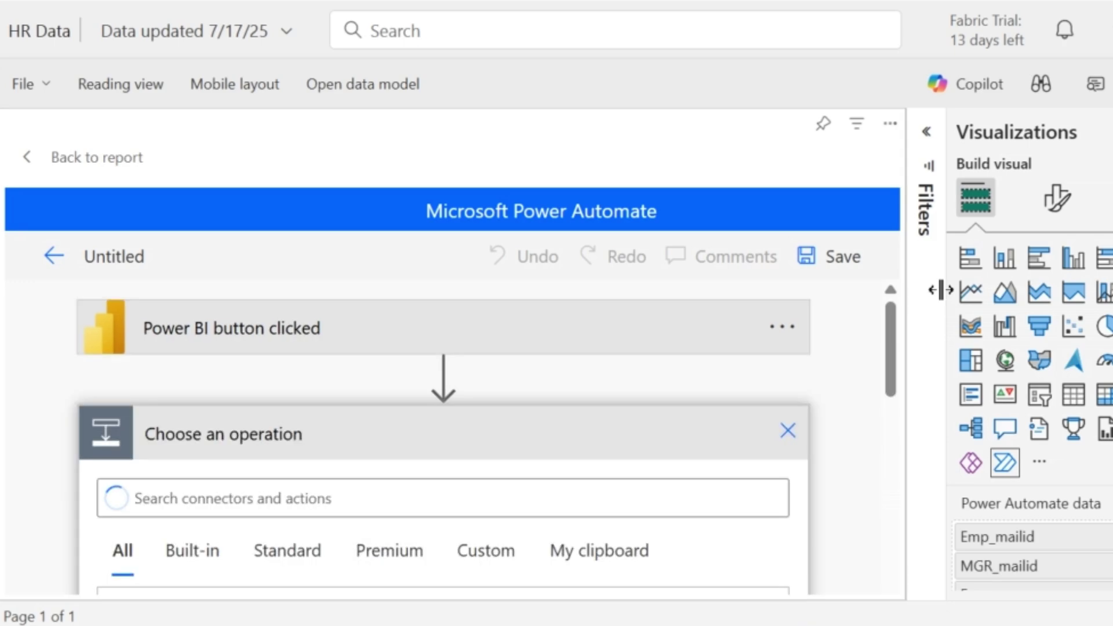
{"action": "scroll", "coordinate": [892, 382], "scroll_direction": "down", "scroll_amount": 3}
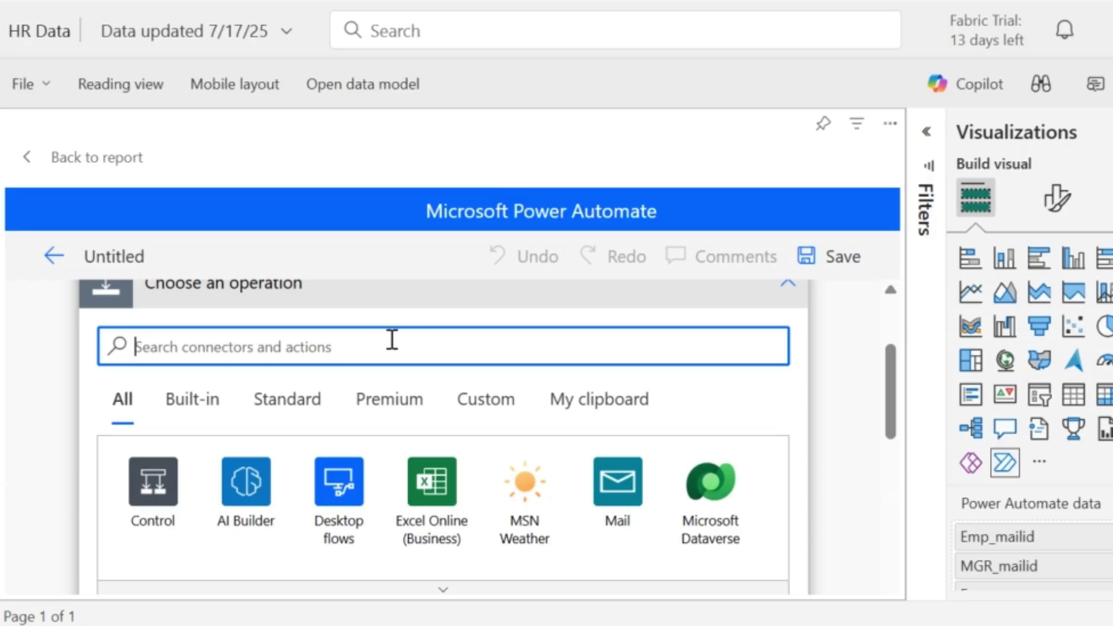
{"action": "type", "text": "mail"}
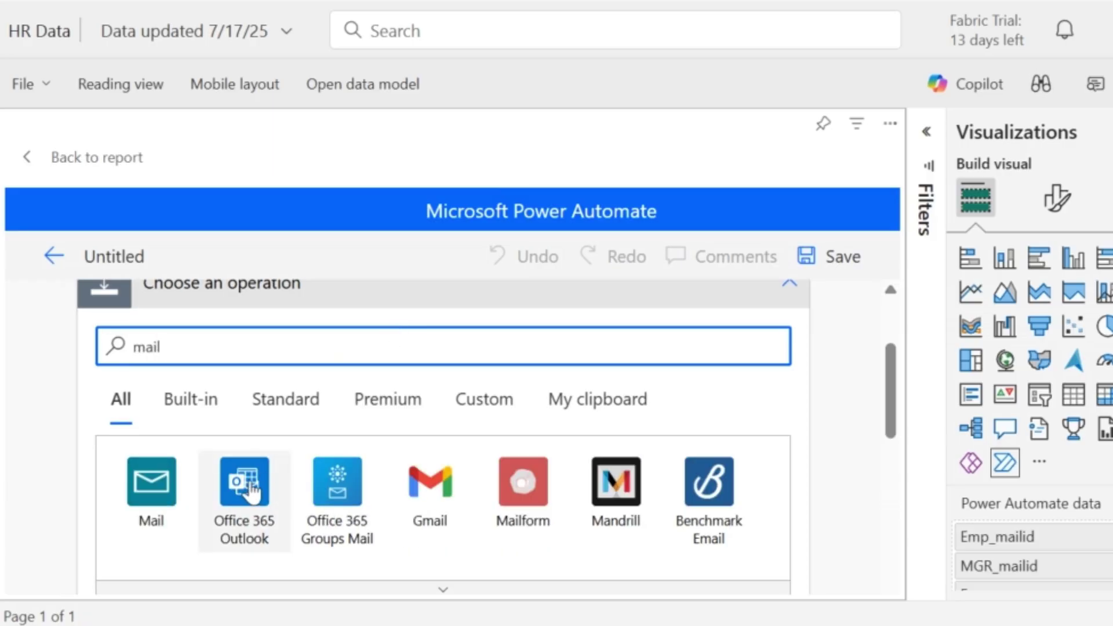
{"action": "left_click", "coordinate": [251, 491]}
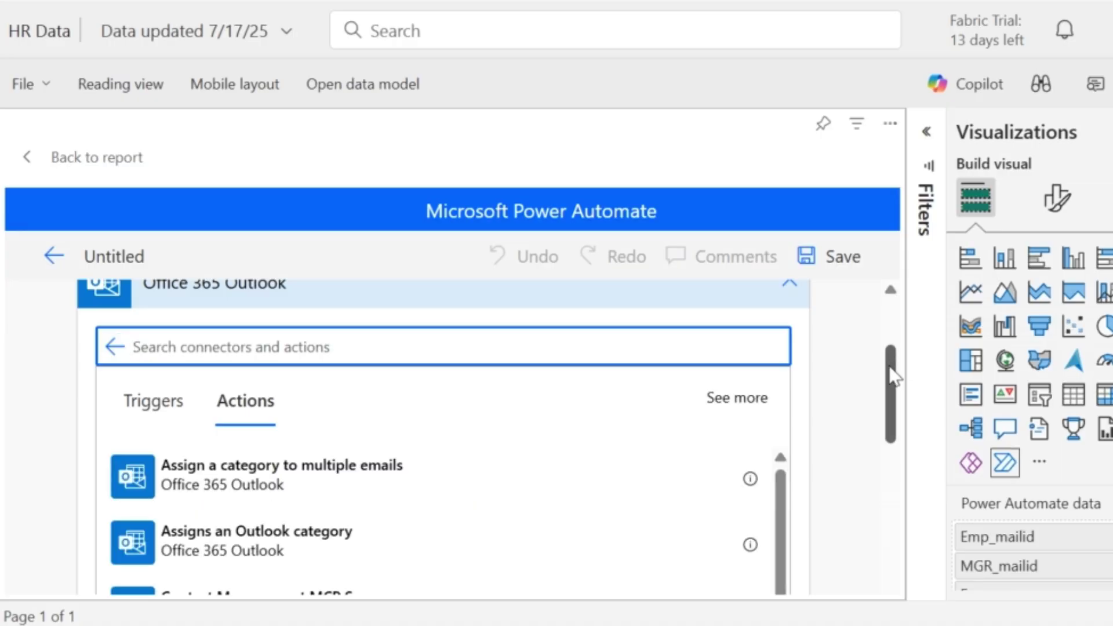
{"action": "left_click_drag", "start_coordinate": [893, 376], "coordinate": [898, 406]}
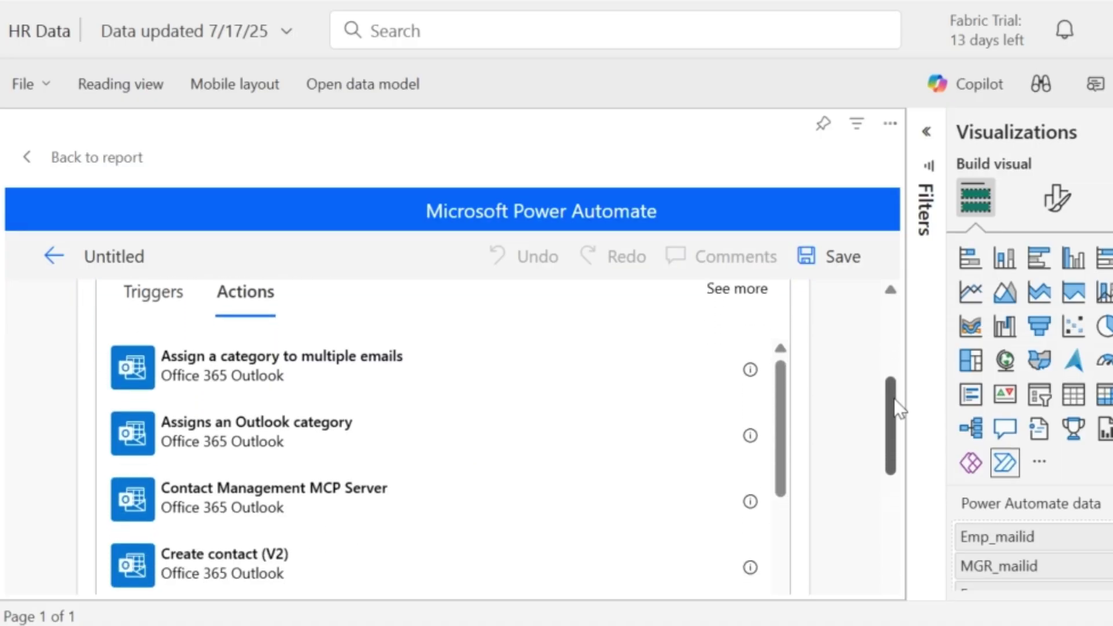
{"action": "left_click_drag", "start_coordinate": [784, 394], "coordinate": [779, 546]}
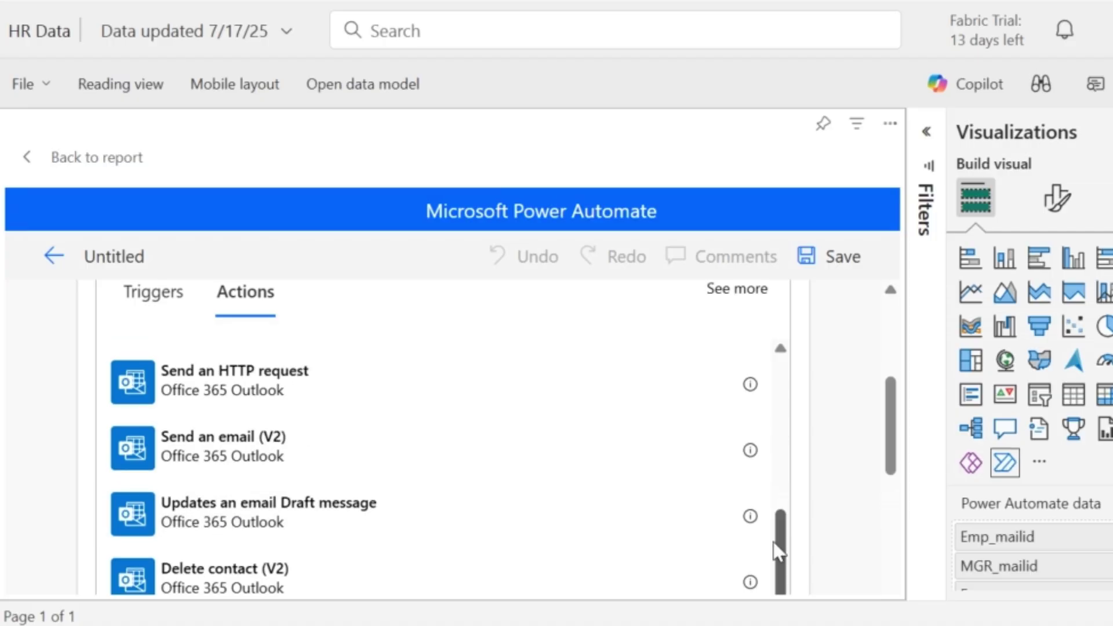
{"action": "left_click", "coordinate": [238, 464]}
{"action": "scroll", "coordinate": [894, 411], "scroll_direction": "up", "scroll_amount": 3}
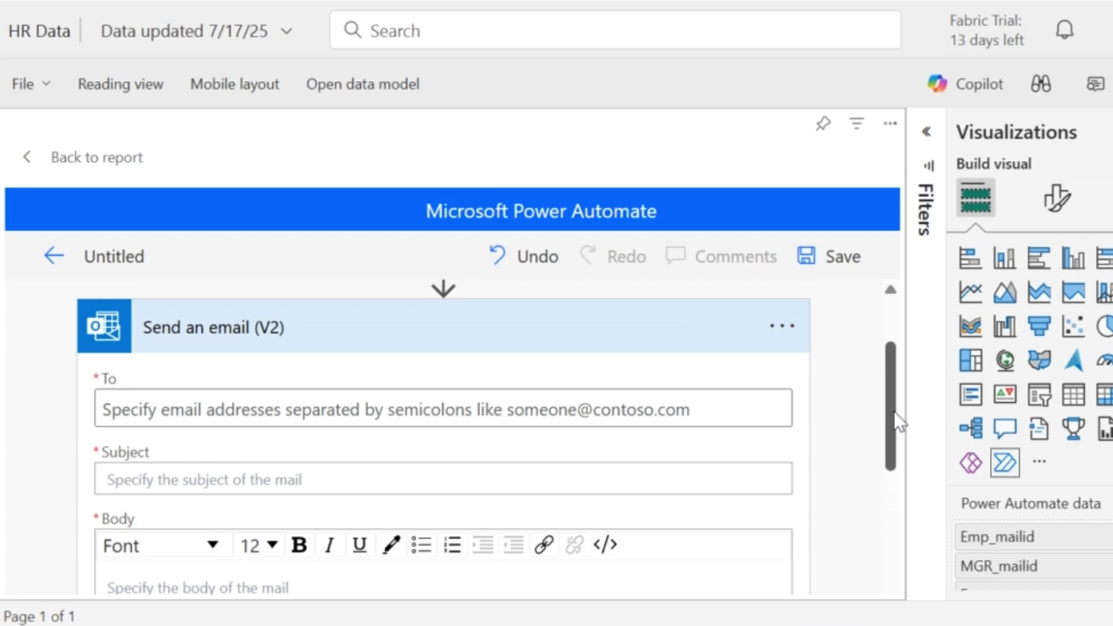
Step: Set the email's recipient to the dynamic value Power BI data Emp_mailid
{"action": "left_click", "coordinate": [378, 411]}
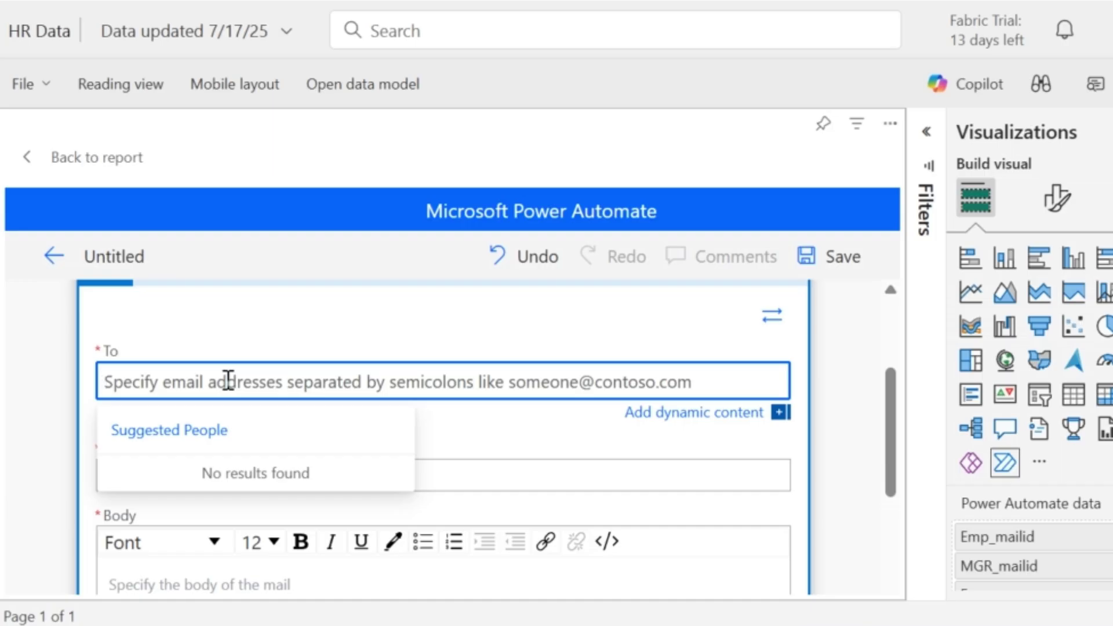
{"action": "left_click", "coordinate": [673, 417]}
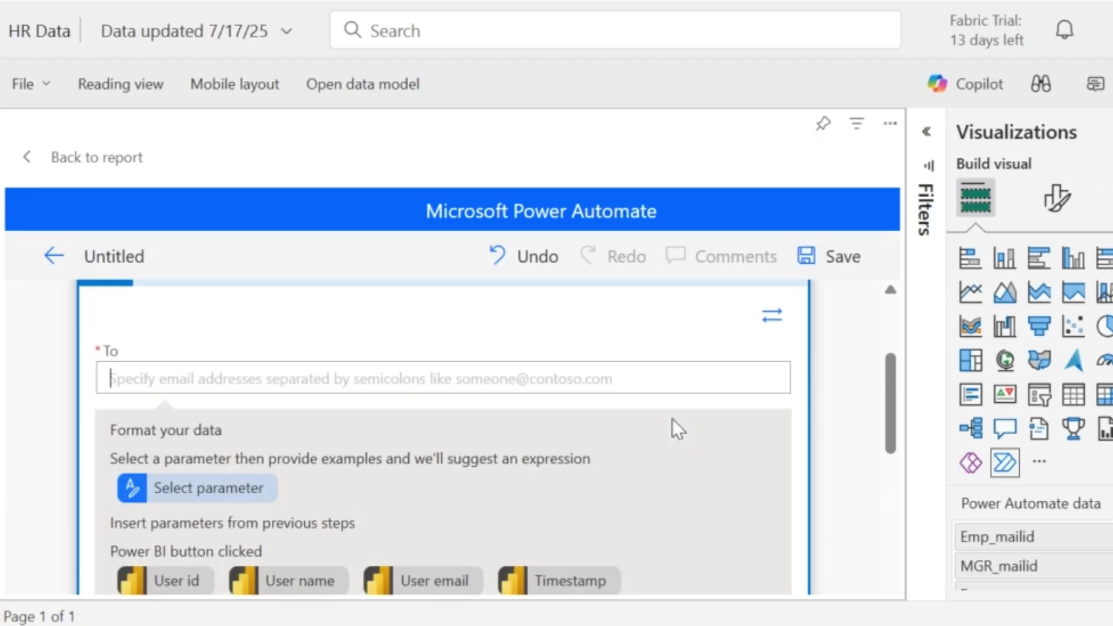
{"action": "left_click_drag", "start_coordinate": [891, 387], "coordinate": [890, 442]}
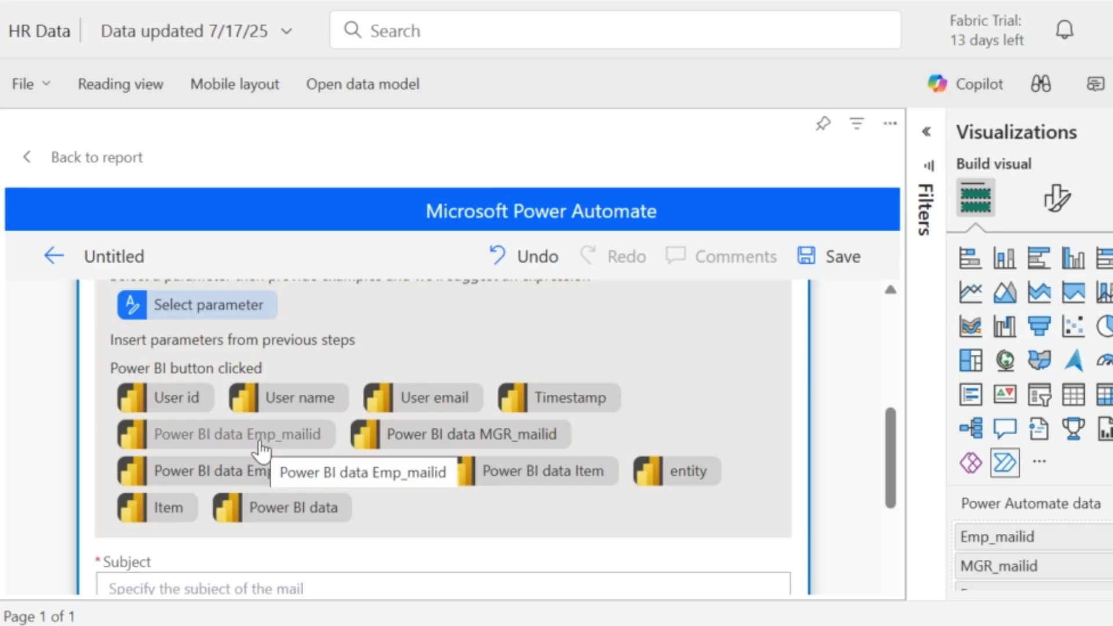
{"action": "left_click", "coordinate": [261, 449]}
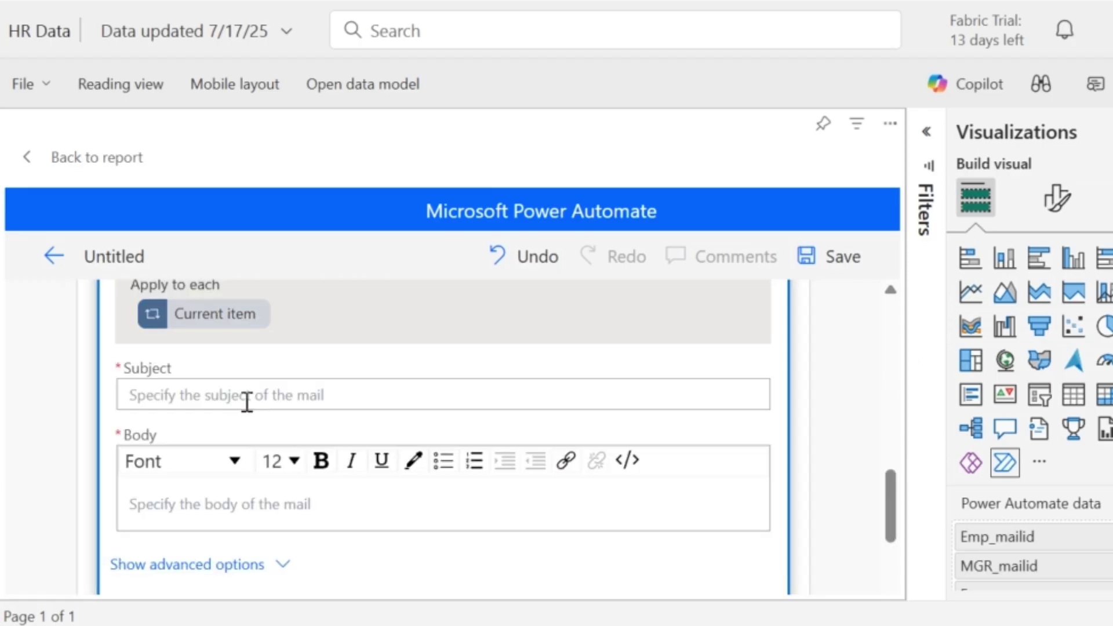
Step: Set the email's subject to "Happy Birthday!"
{"action": "left_click", "coordinate": [246, 400]}
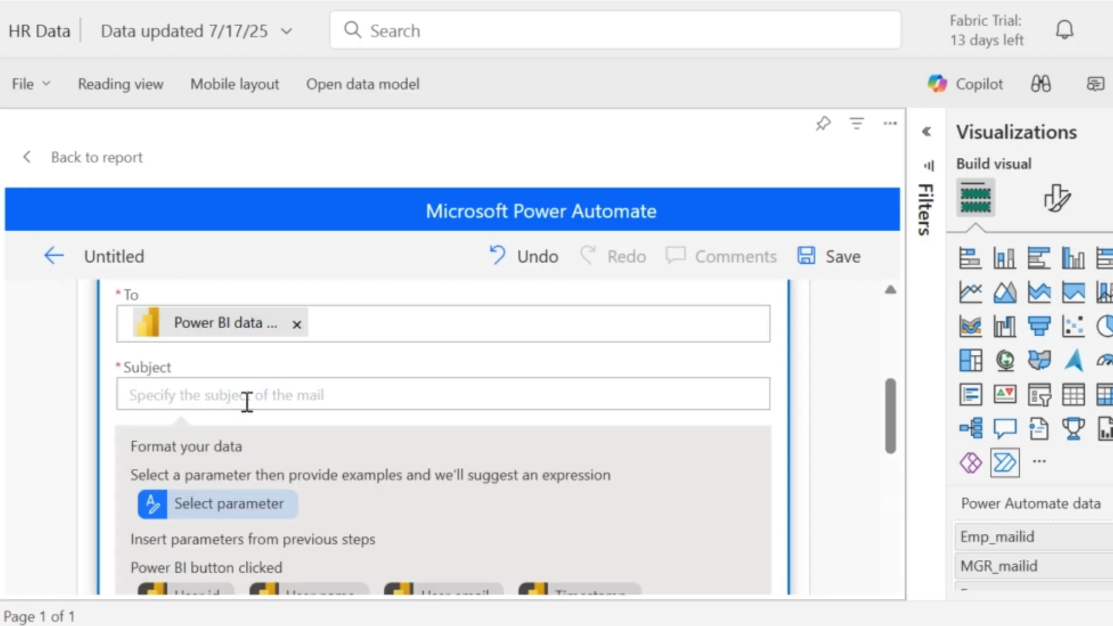
{"action": "type", "text": "Happy Bi"}
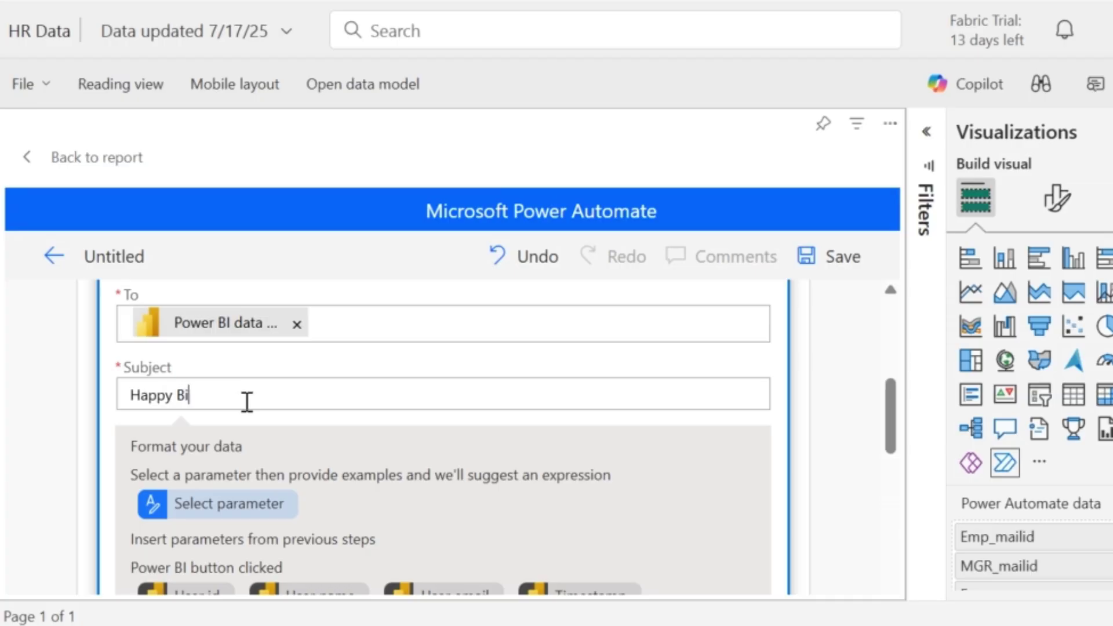
{"action": "type", "text": "rthday!"}
Step: Begin the email body with "Hi" followed by the dynamic value Power BI data Emp_name and a comma
{"action": "scroll", "coordinate": [895, 491], "scroll_direction": "down", "scroll_amount": 5}
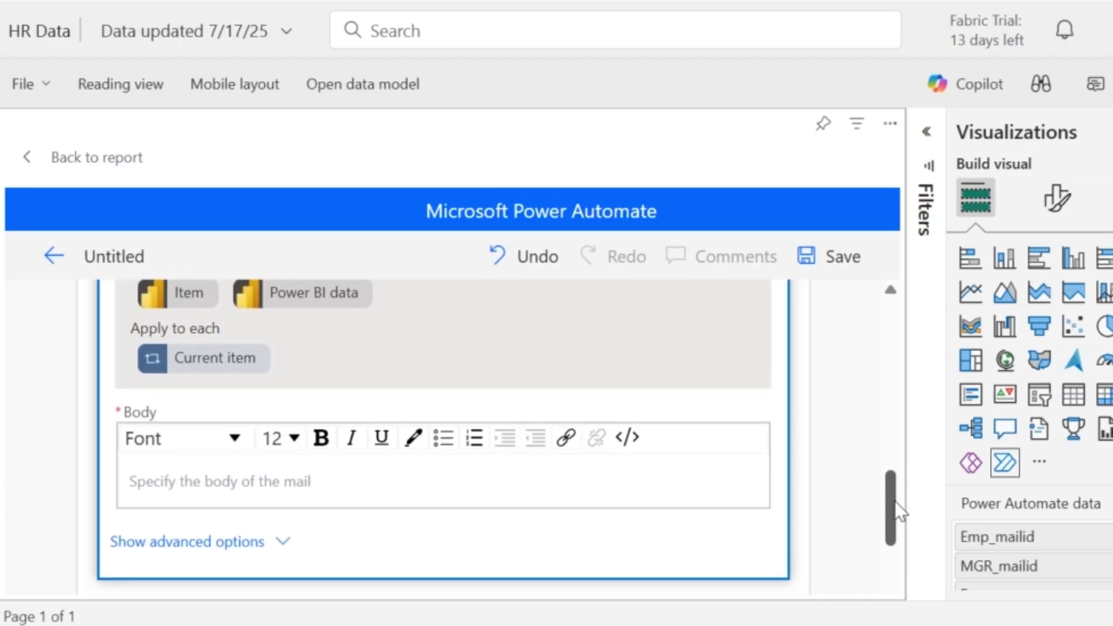
{"action": "left_click", "coordinate": [275, 466]}
{"action": "type", "text": "Hi"}
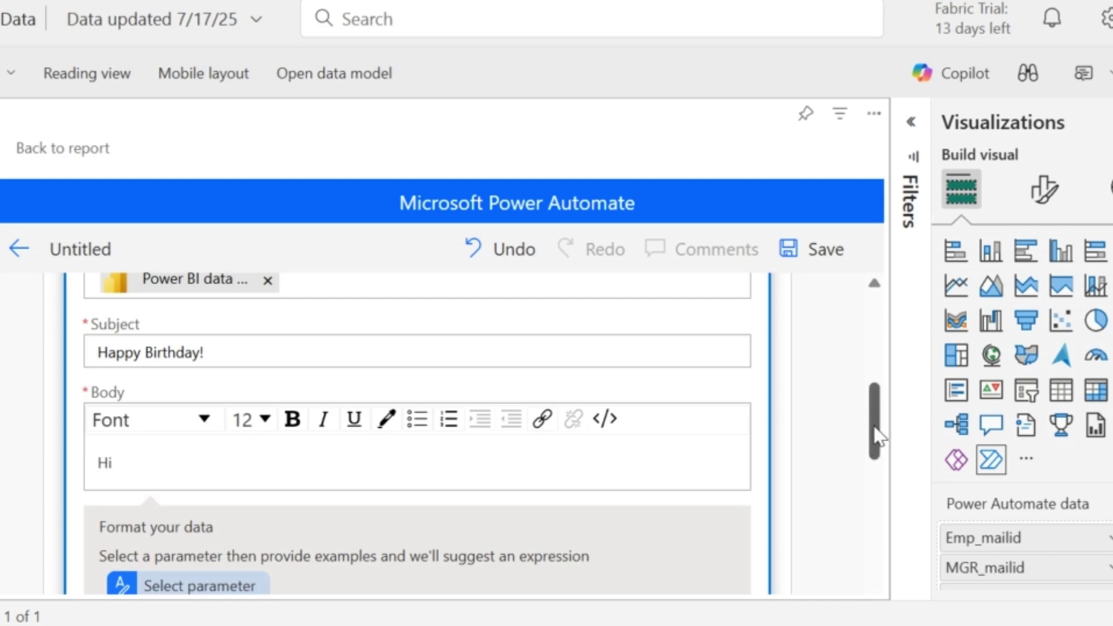
{"action": "left_click_drag", "start_coordinate": [875, 435], "coordinate": [873, 496]}
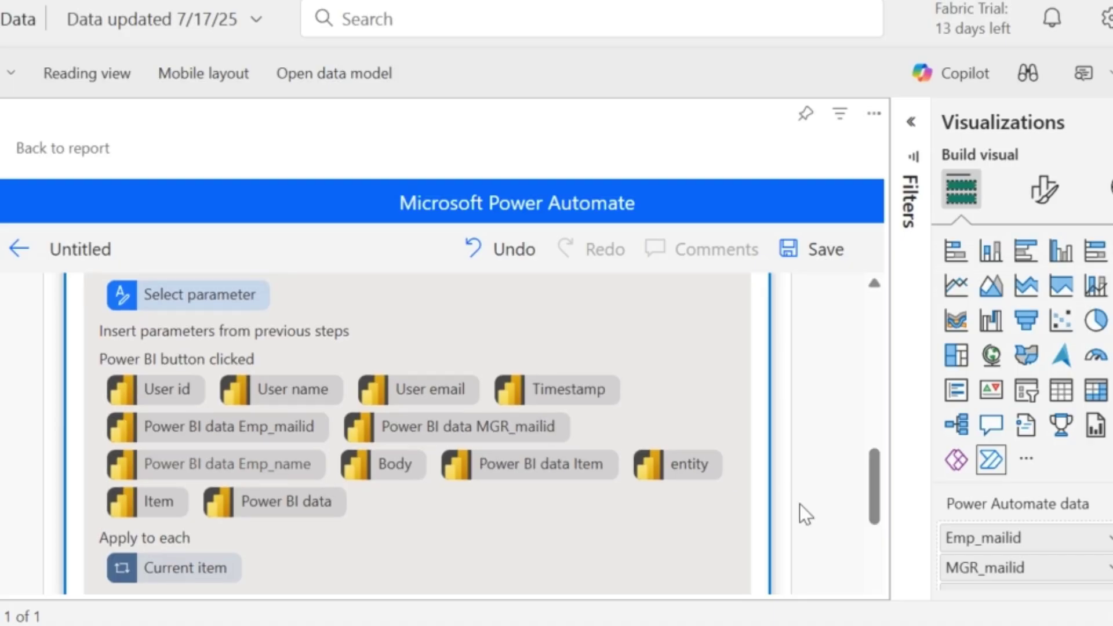
{"action": "left_click_drag", "start_coordinate": [877, 507], "coordinate": [877, 466]}
{"action": "type", "text": ","}
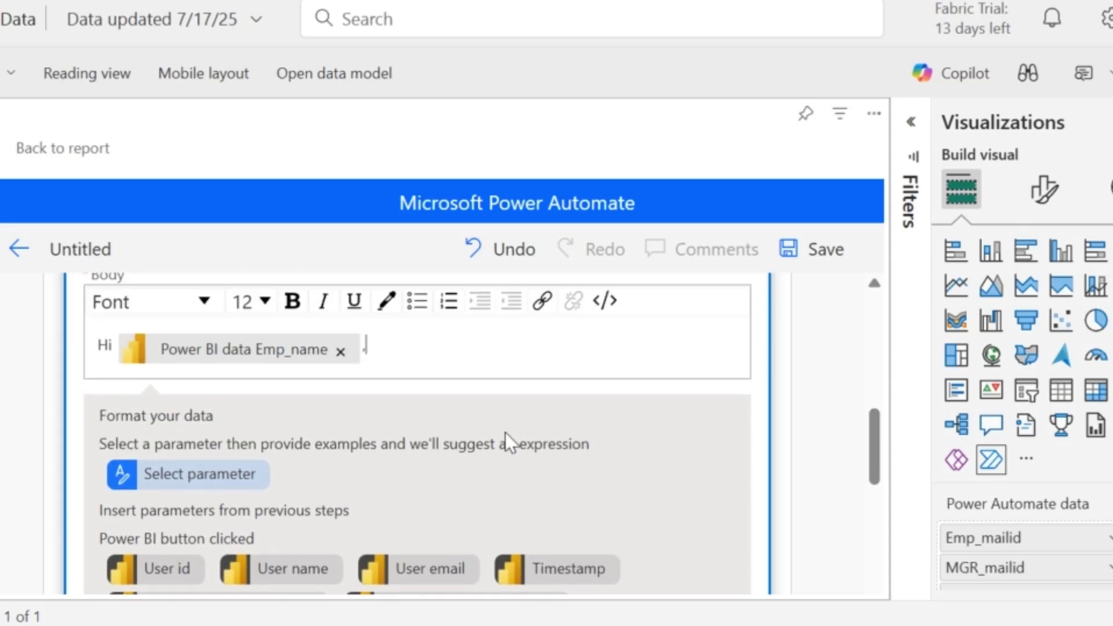
Step: Add the message "Wish you a very happy Birthday!" to the email body, one blank line below the greeting
{"action": "key", "text": "Return"}
{"action": "key", "text": "Return"}
{"action": "type", "text": "Wish"}
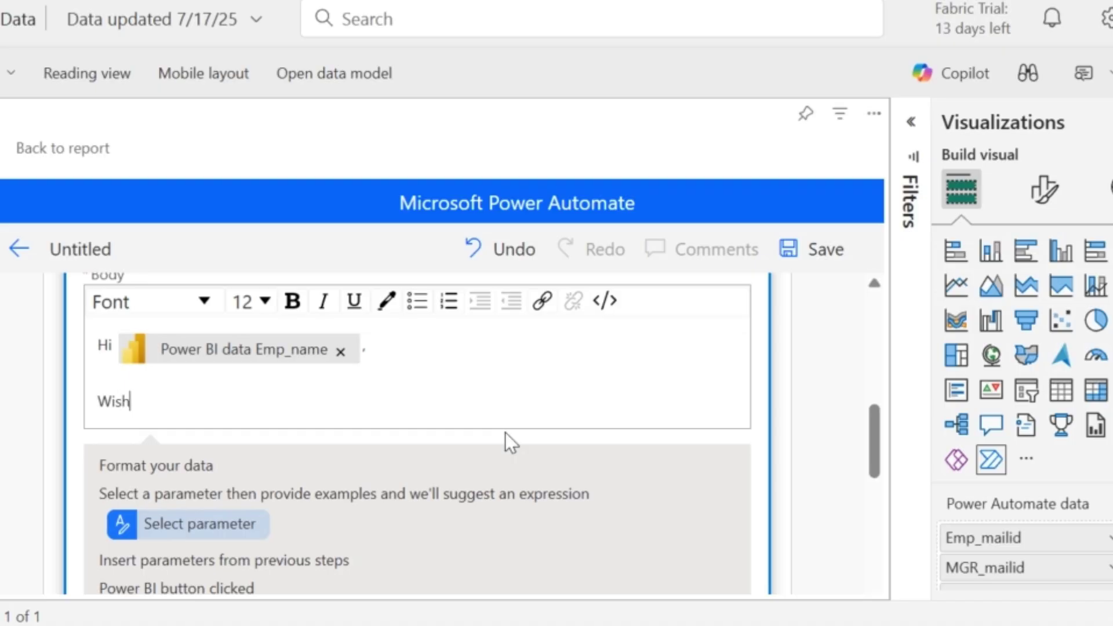
{"action": "type", "text": " you a very "}
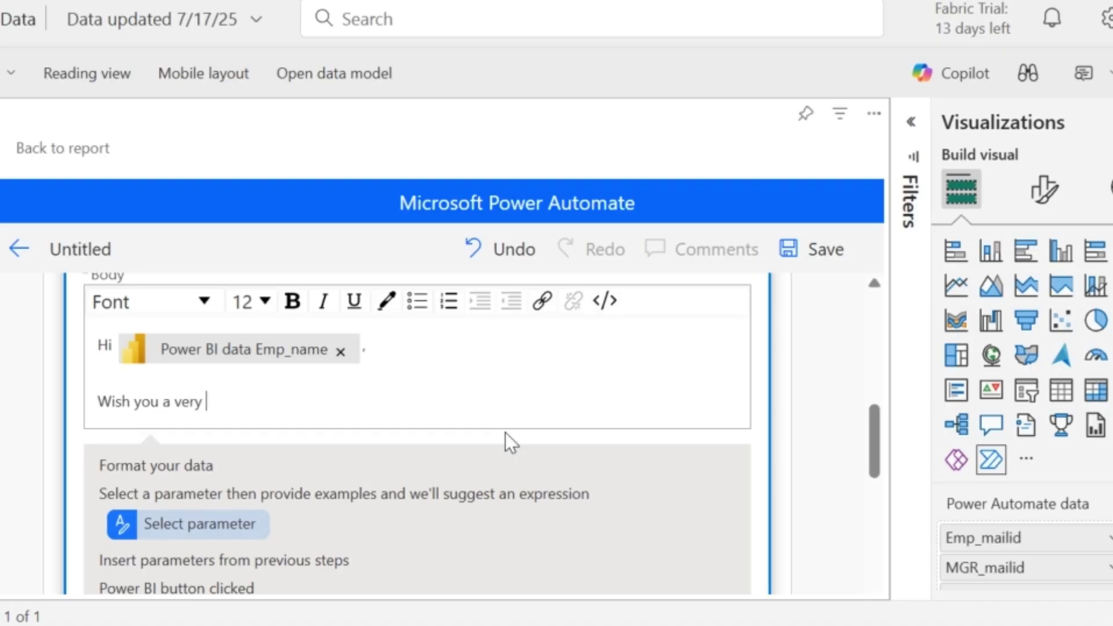
{"action": "type", "text": "happy Bit"}
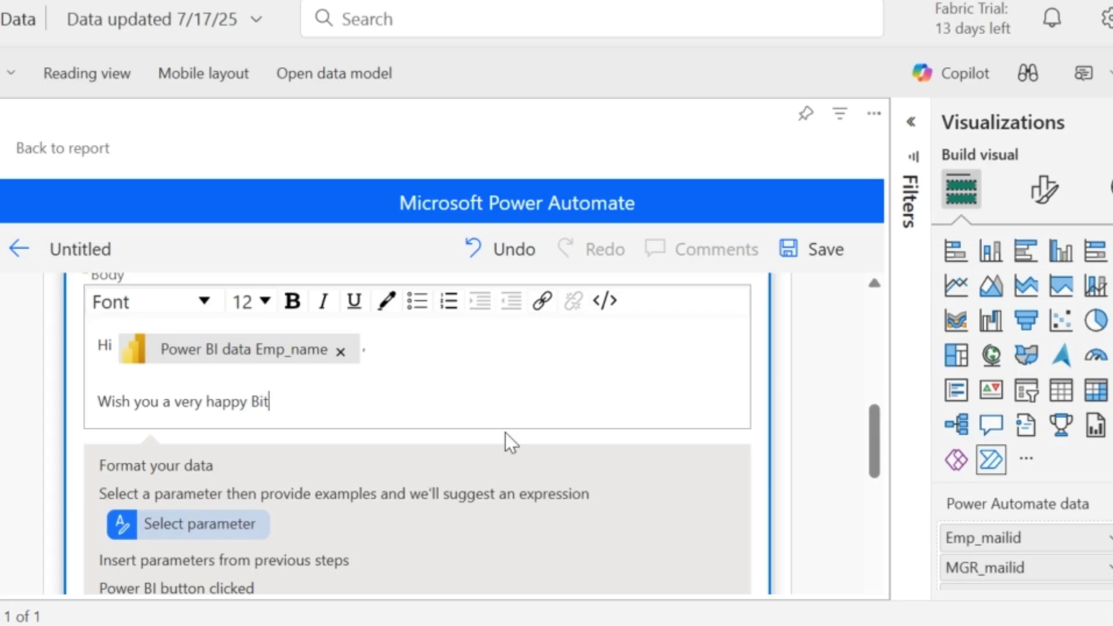
{"action": "key", "text": "BackSpace"}
{"action": "type", "text": "rthday!"}
Step: Close the email body with "Regards," and "HR team" on separate lines, leaving a blank line above the sign-off
{"action": "key", "text": "Return"}
{"action": "key", "text": "Return"}
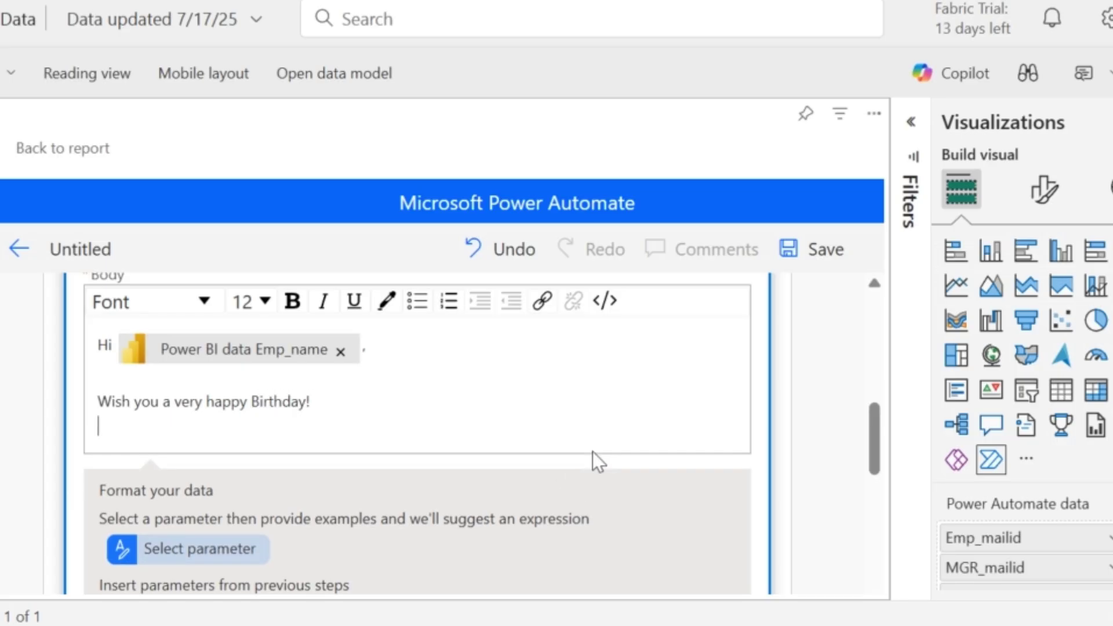
{"action": "type", "text": "Regards,"}
{"action": "key", "text": "Return"}
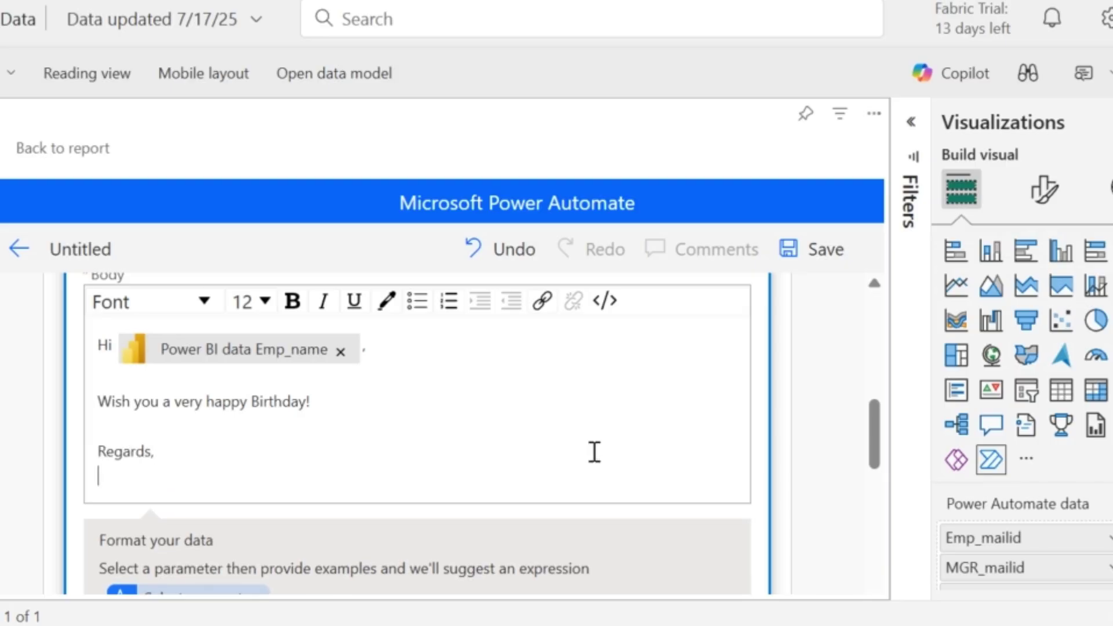
{"action": "type", "text": "HR team"}
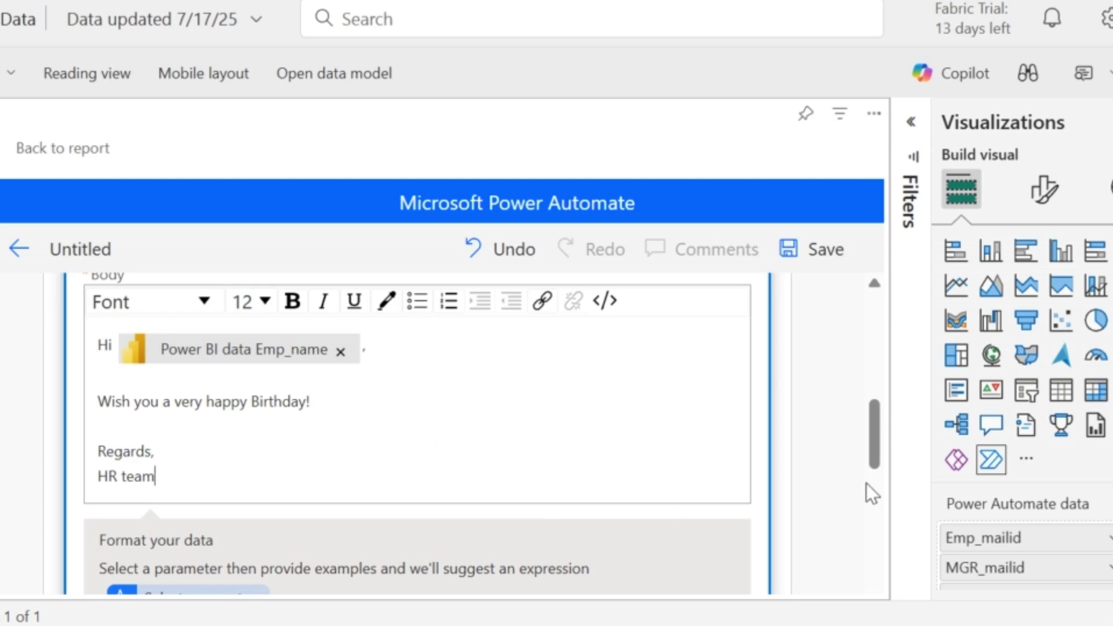
Step: Save the flow, rename it "Birthday mail", and apply it to the report's button
{"action": "left_click_drag", "start_coordinate": [882, 436], "coordinate": [890, 288]}
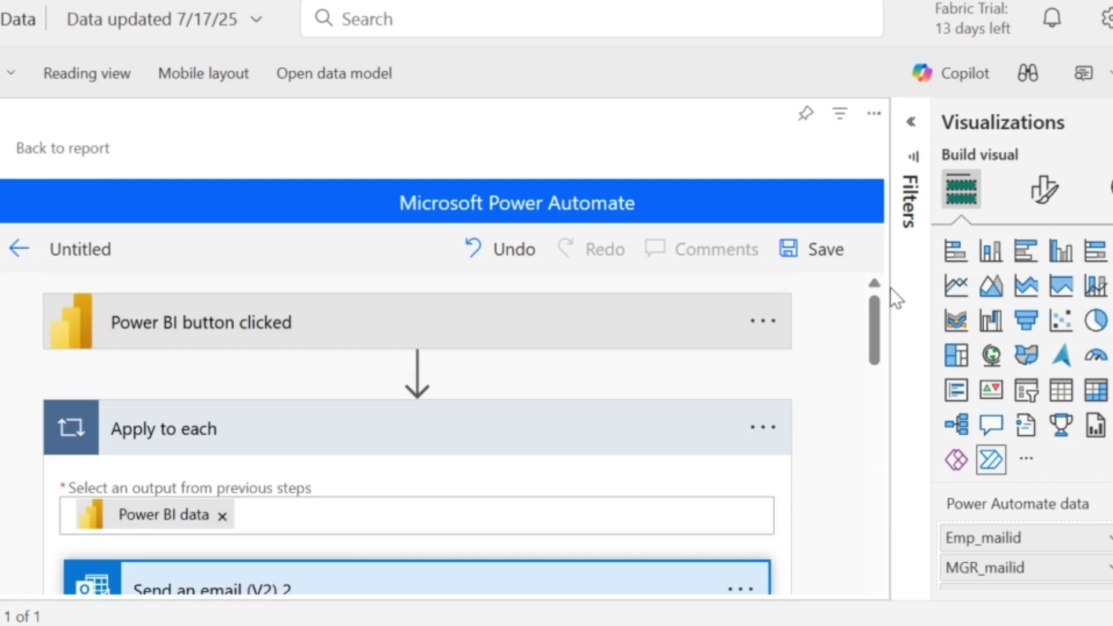
{"action": "left_click", "coordinate": [816, 255]}
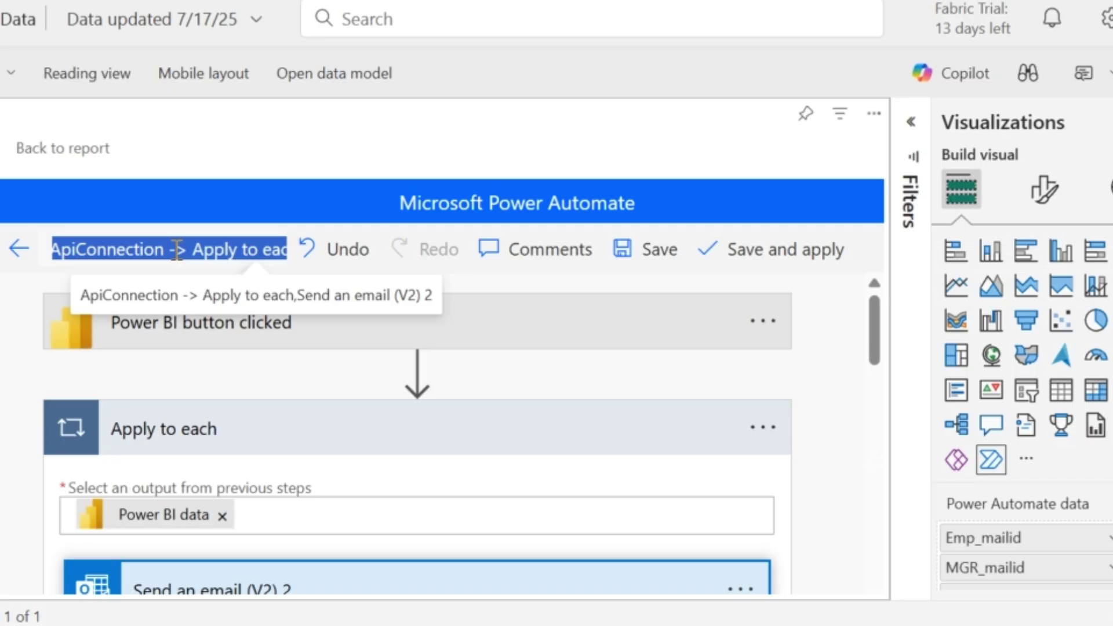
{"action": "key", "text": "BackSpace"}
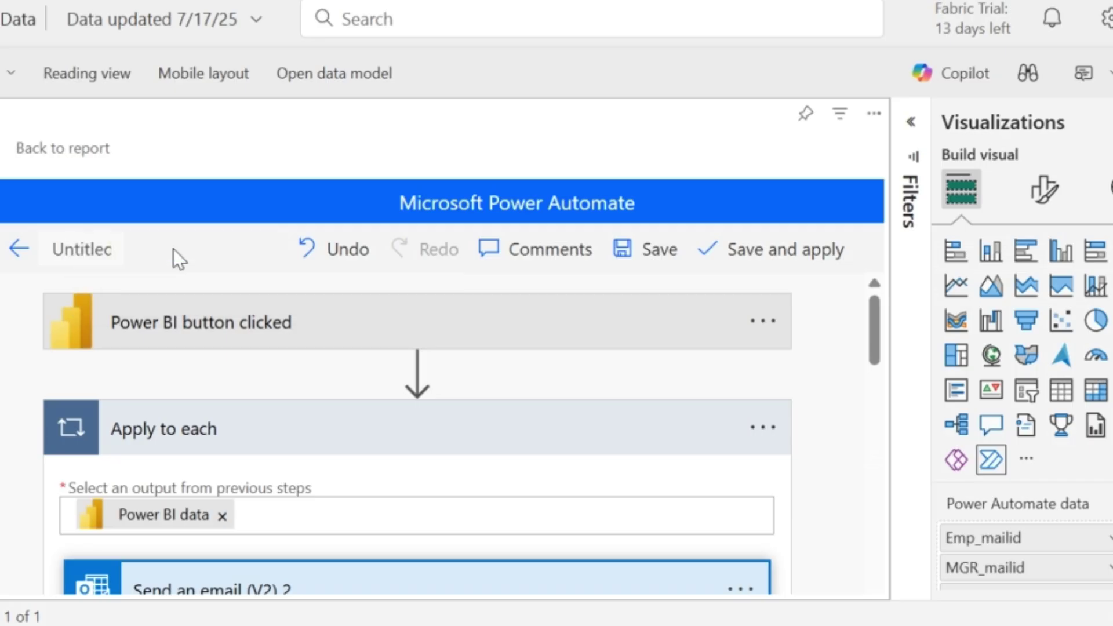
{"action": "type", "text": "Birthday mail"}
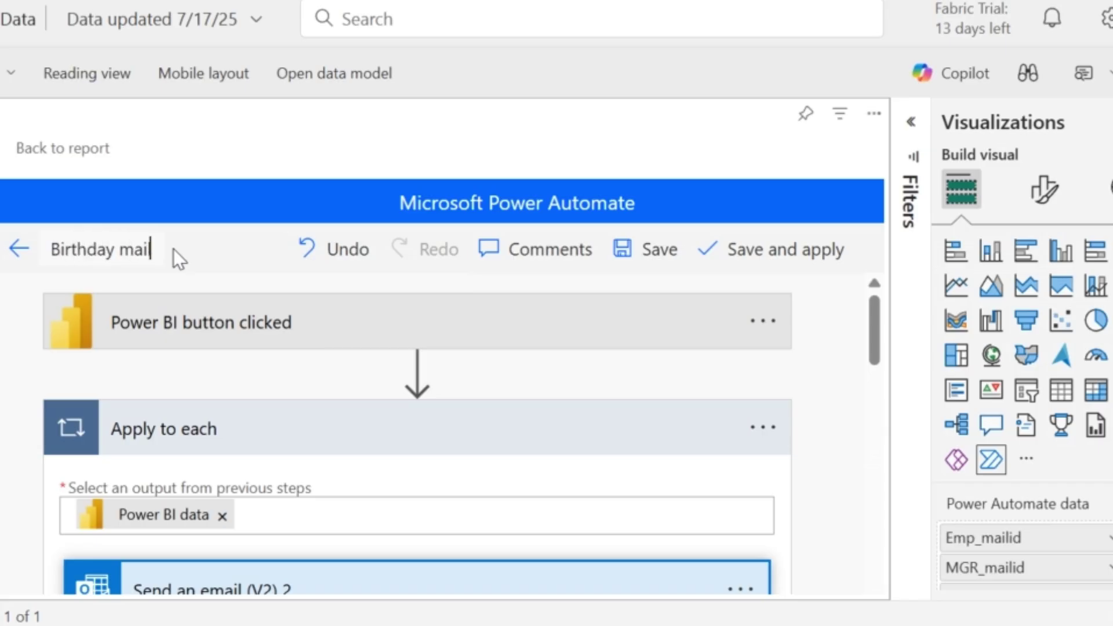
{"action": "left_click", "coordinate": [768, 256]}
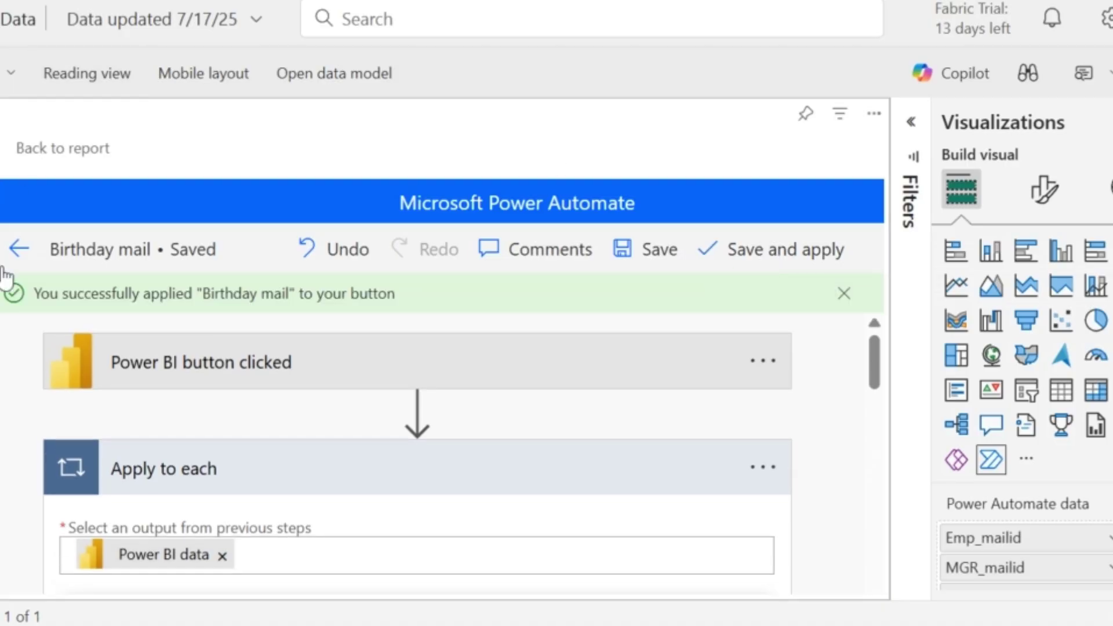
Step: Leave the flow editor for the report page and switch to reading view, saving the report changes
{"action": "left_click", "coordinate": [18, 255]}
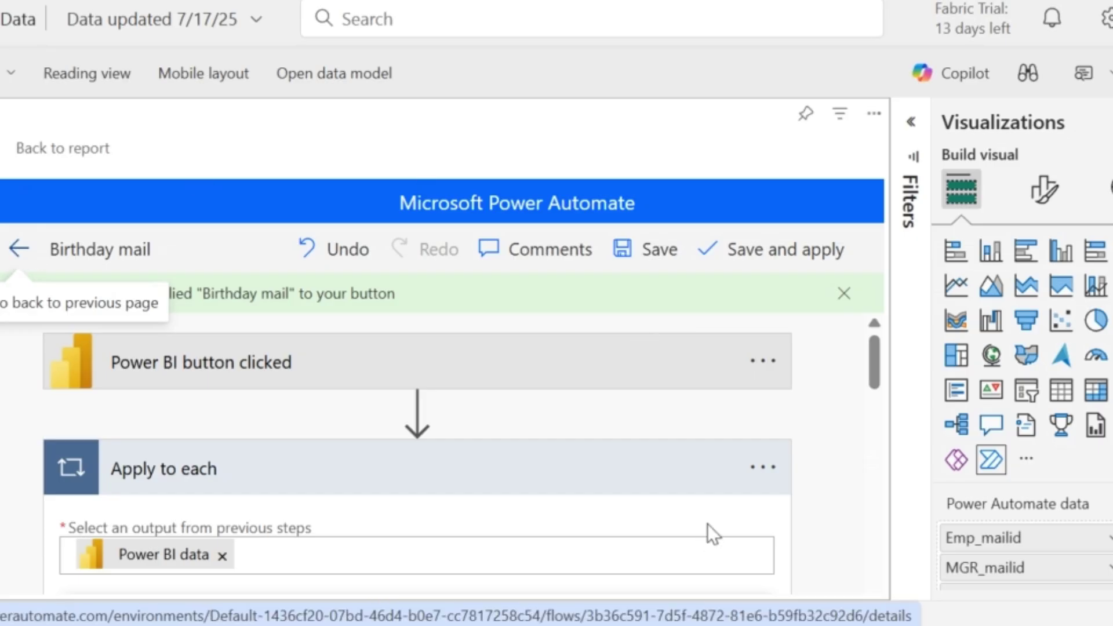
{"action": "left_click_drag", "start_coordinate": [880, 238], "coordinate": [883, 405]}
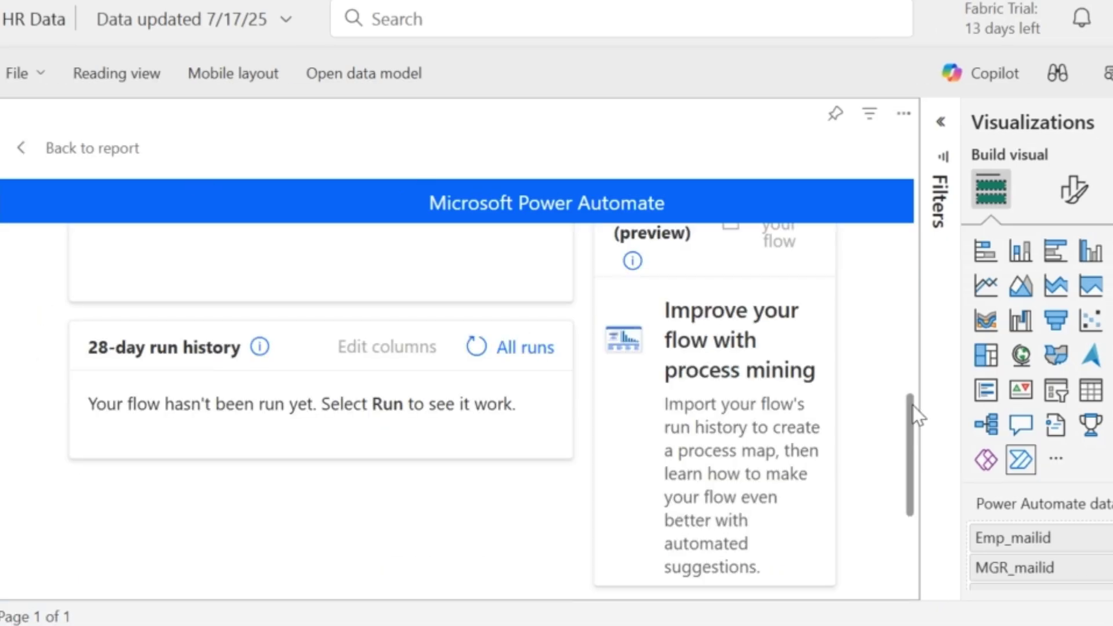
{"action": "scroll", "coordinate": [293, 406], "scroll_direction": "up", "scroll_amount": 10}
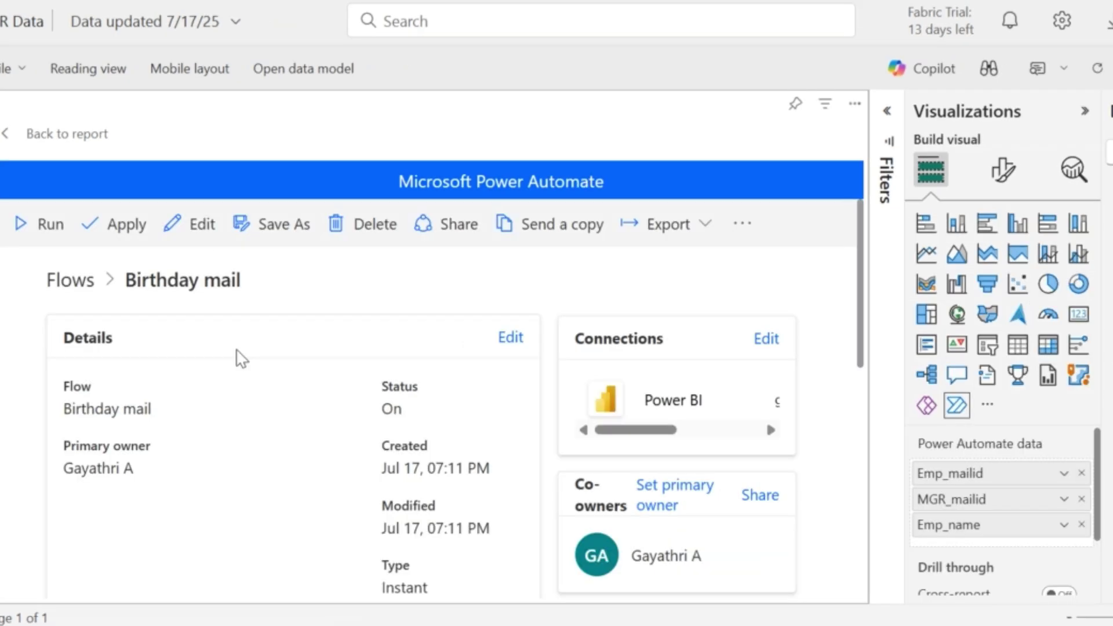
{"action": "left_click", "coordinate": [10, 139]}
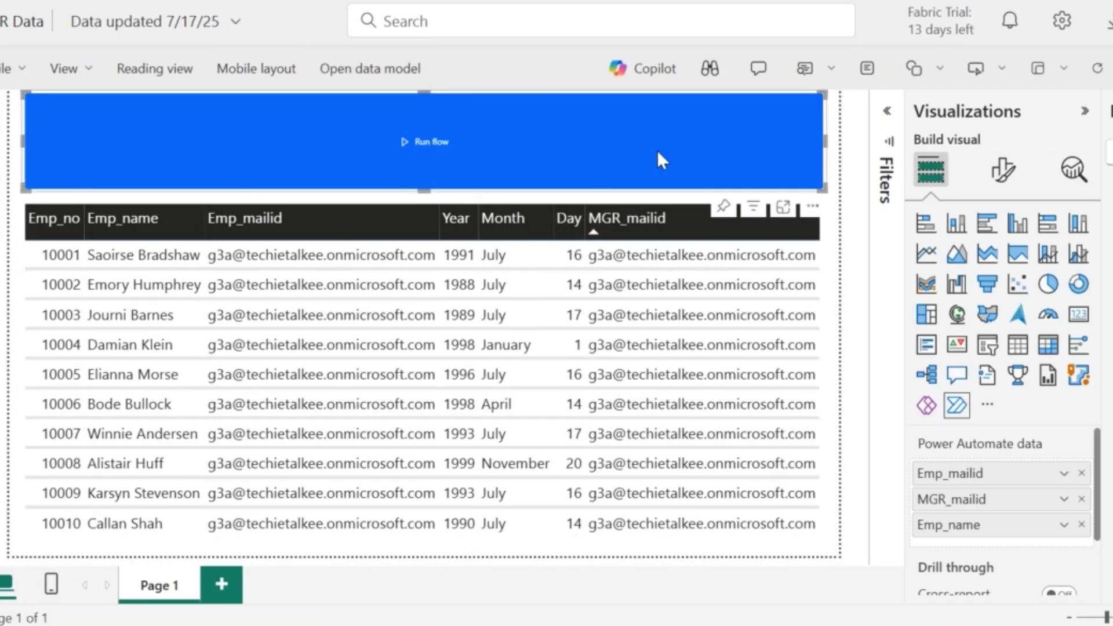
{"action": "left_click", "coordinate": [155, 74]}
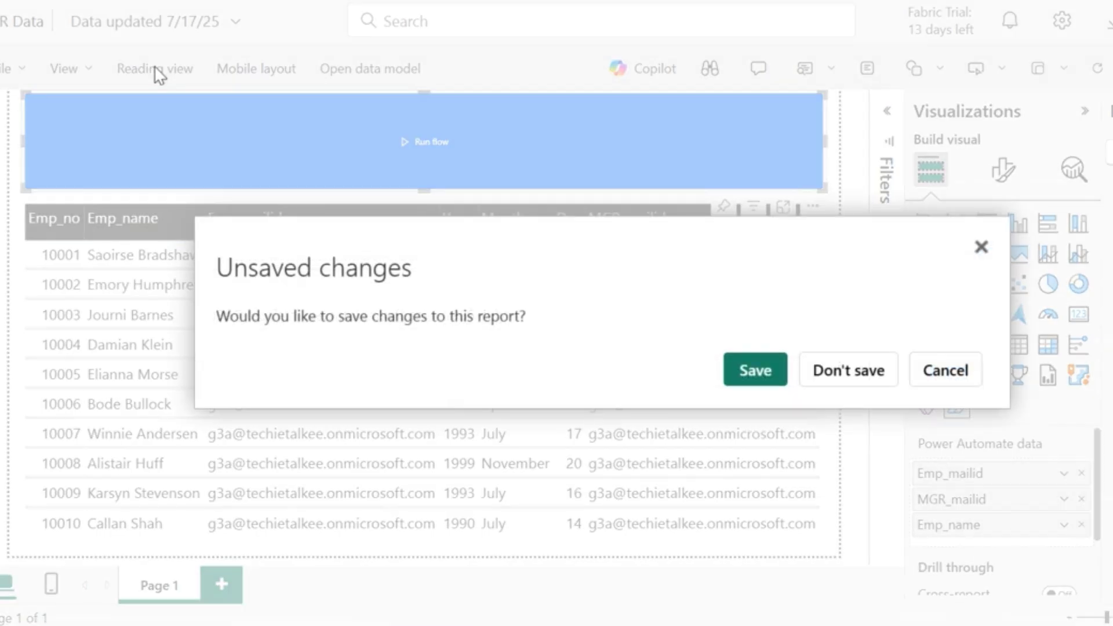
{"action": "left_click", "coordinate": [753, 376]}
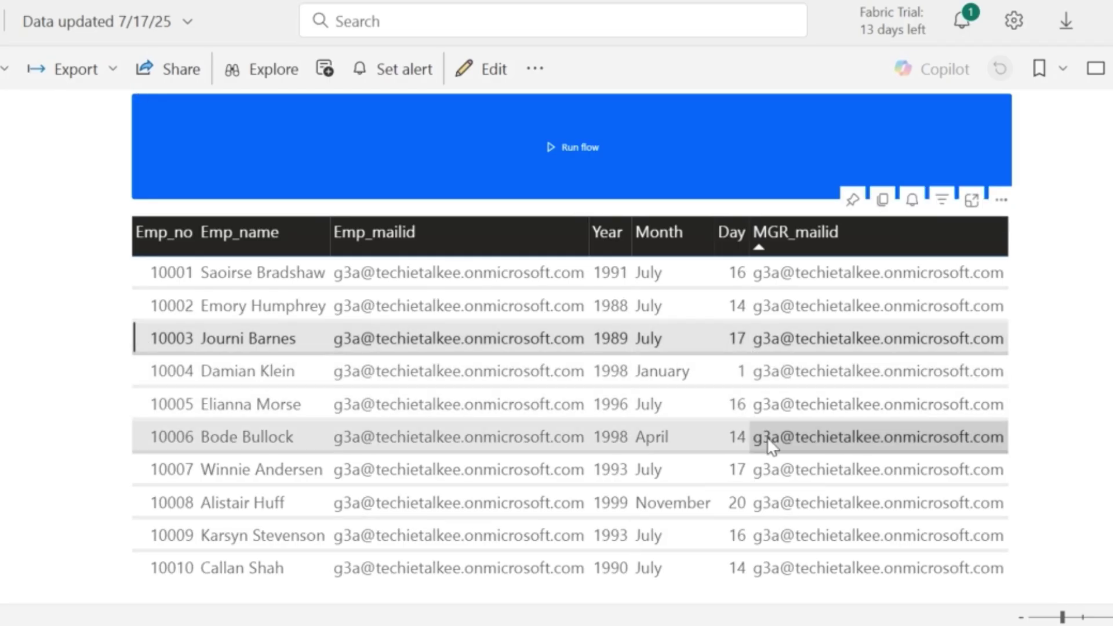
Step: Run the flow for the two employees whose birthday is today, and open both "Happy Birthday!" emails in the Outlook inbox
{"action": "left_click", "coordinate": [693, 481], "text": "ctrl"}
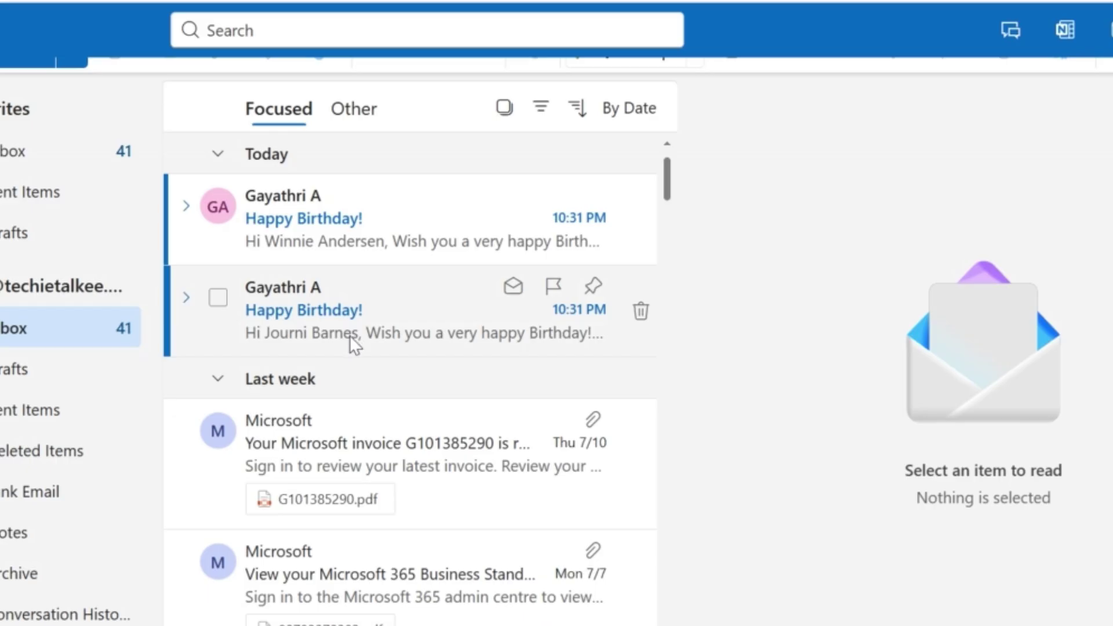
{"action": "left_click", "coordinate": [350, 335]}
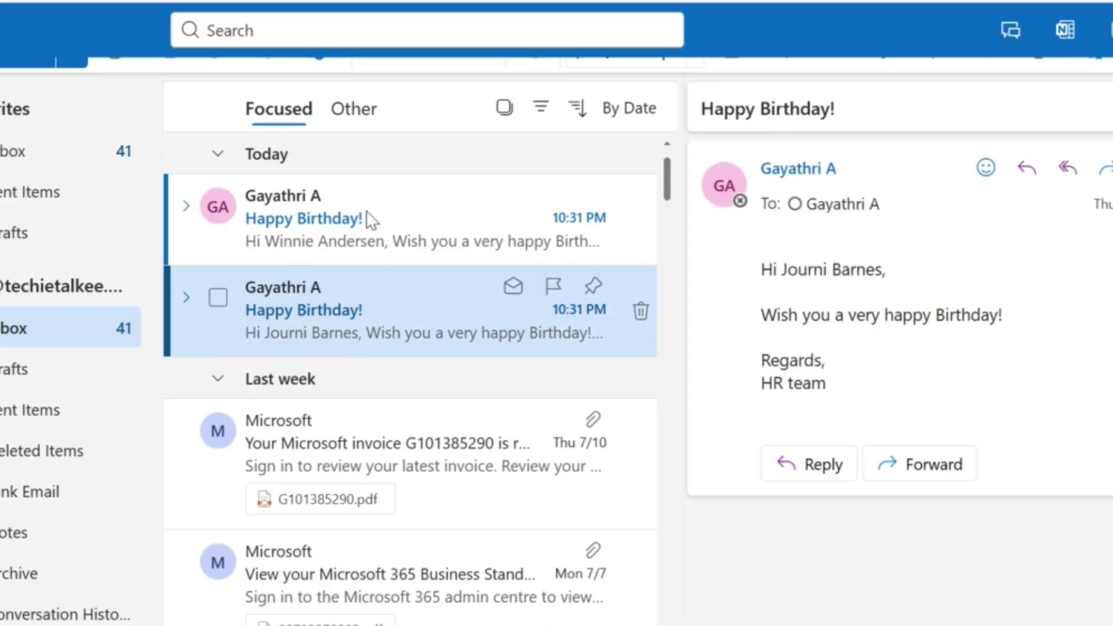
{"action": "left_click", "coordinate": [366, 214]}
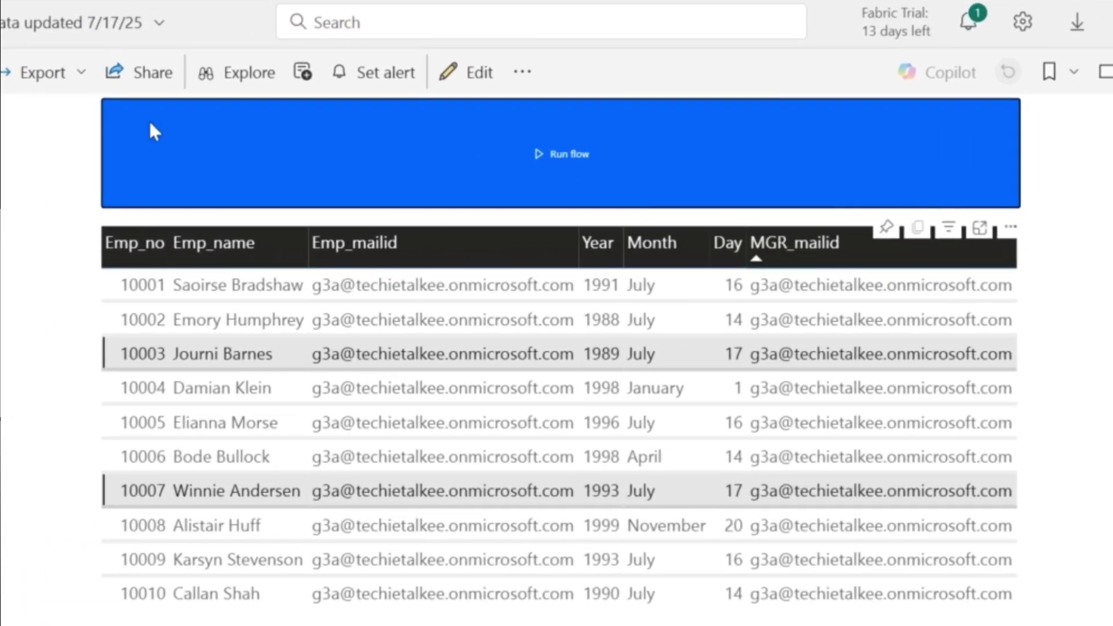
Step: Switch back to the Power BI report in edit mode and open the Power Automate visual's Birthday mail flow for editing
{"action": "left_click", "coordinate": [503, 74]}
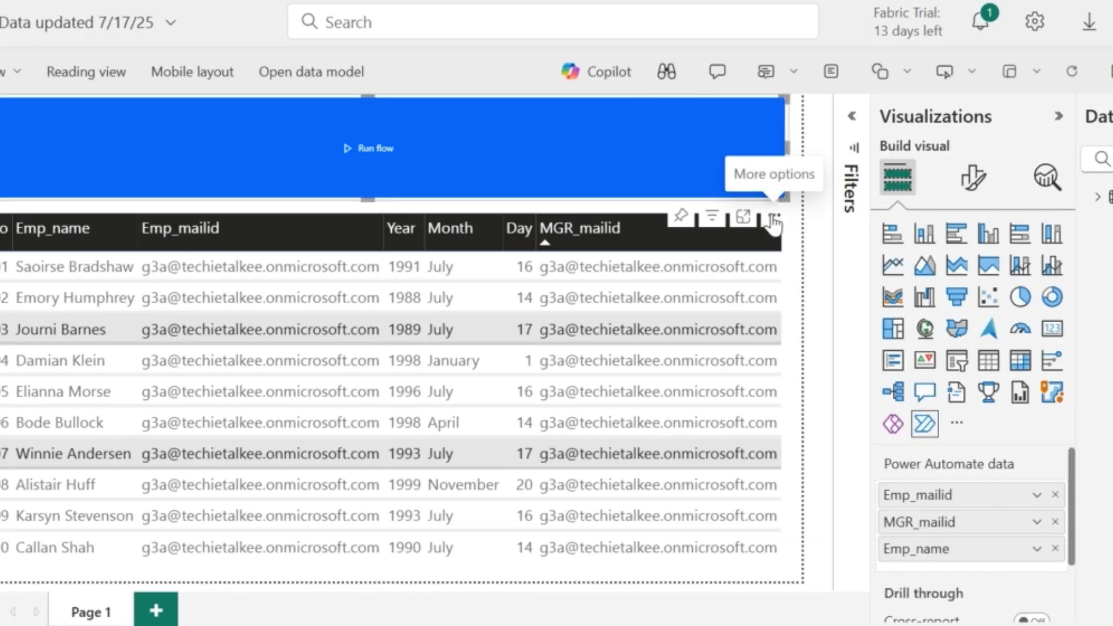
{"action": "left_click", "coordinate": [773, 219]}
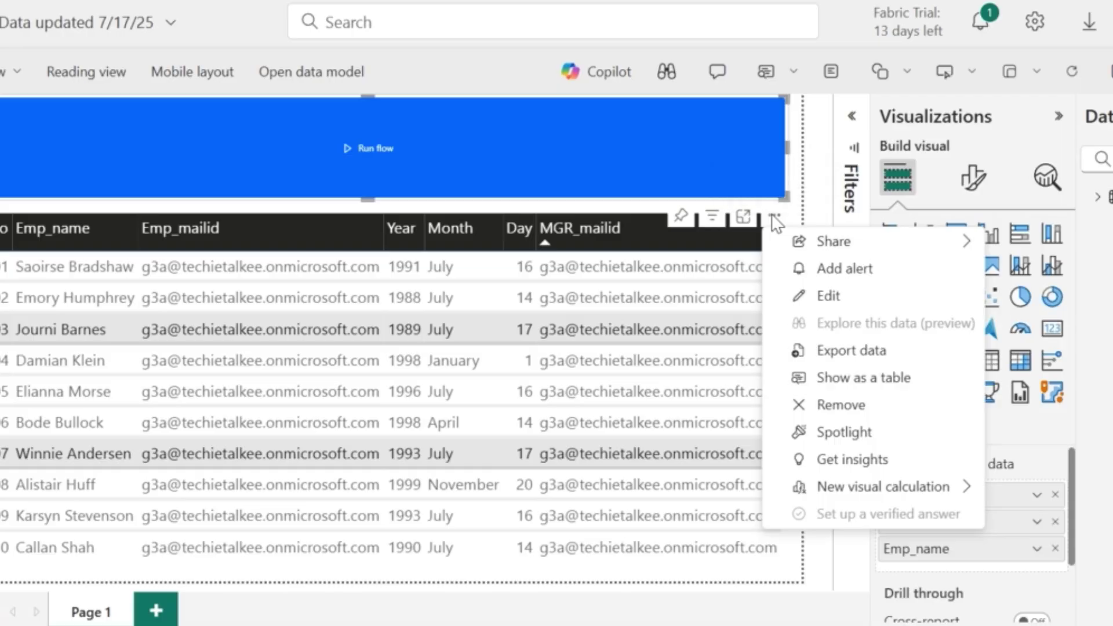
{"action": "left_click", "coordinate": [823, 298]}
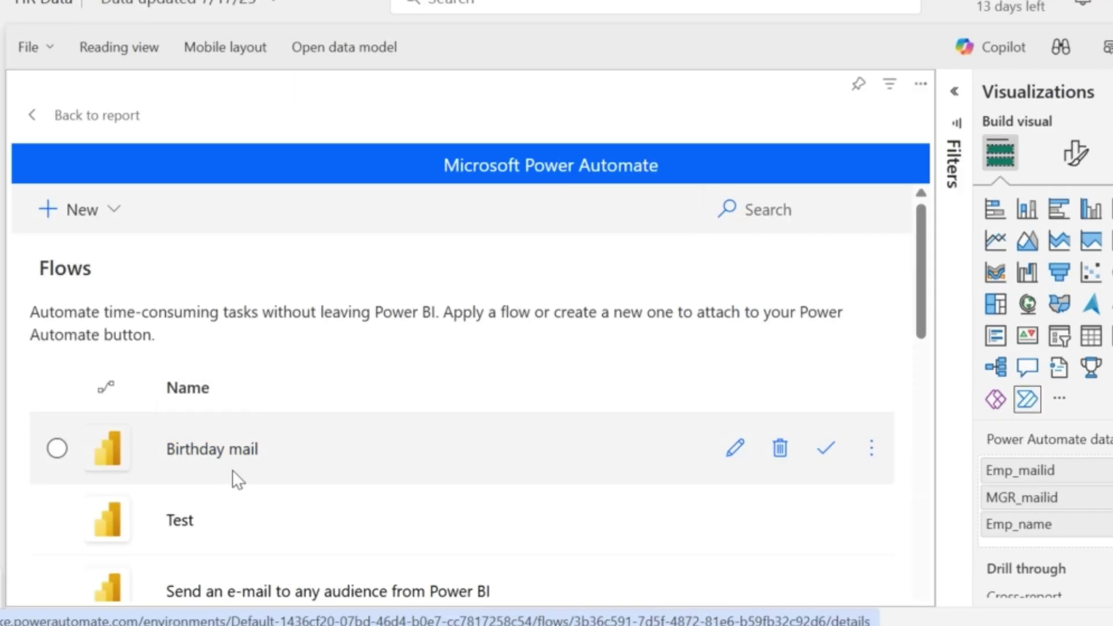
{"action": "left_click", "coordinate": [737, 451]}
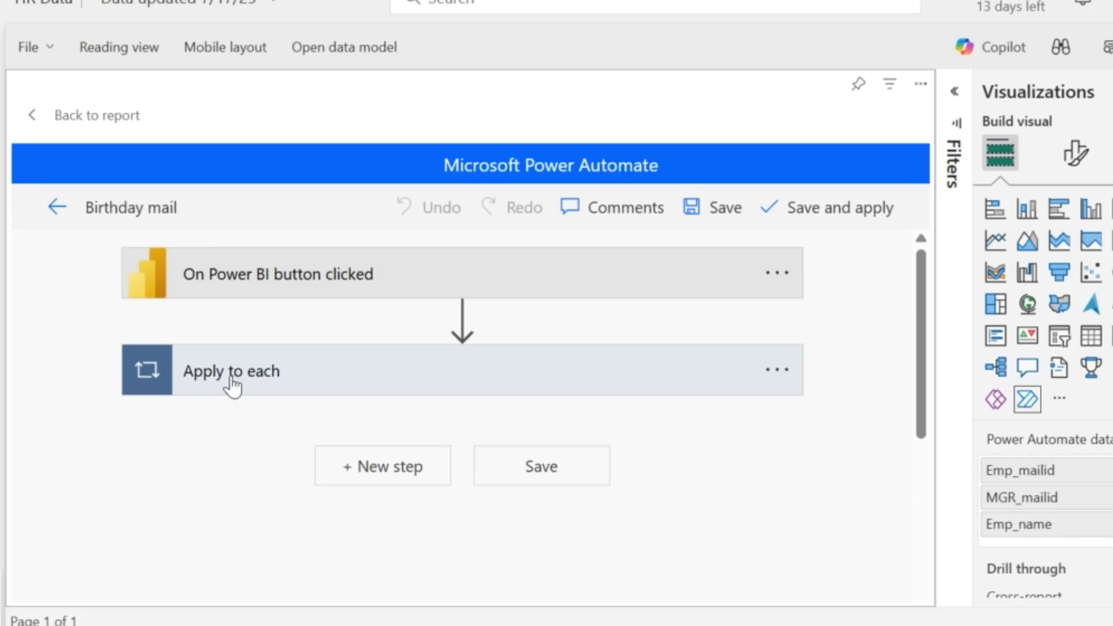
Step: Expand the Apply to each loop and its Send an email (V2) 2 action, and review them down to the loop's end
{"action": "left_click", "coordinate": [232, 379]}
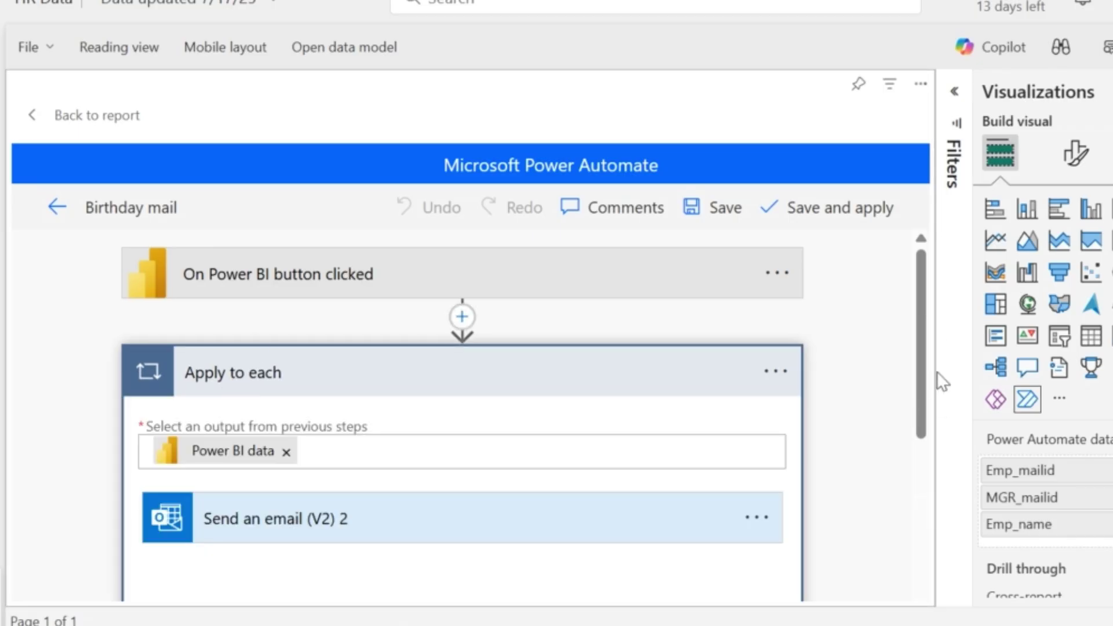
{"action": "left_click_drag", "start_coordinate": [925, 335], "coordinate": [928, 405]}
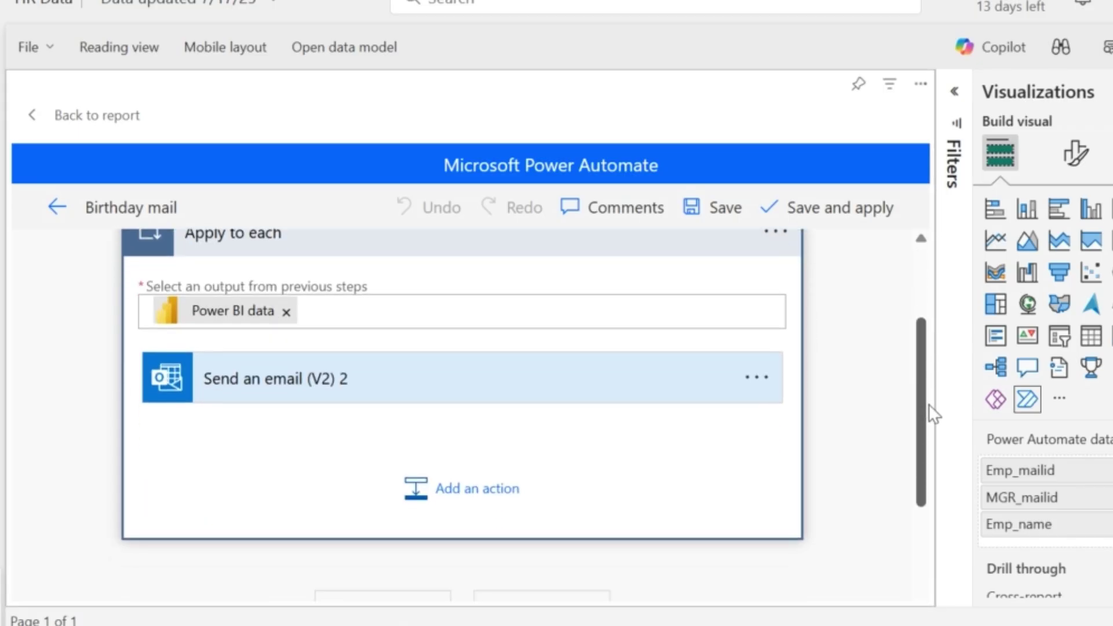
{"action": "left_click", "coordinate": [274, 390]}
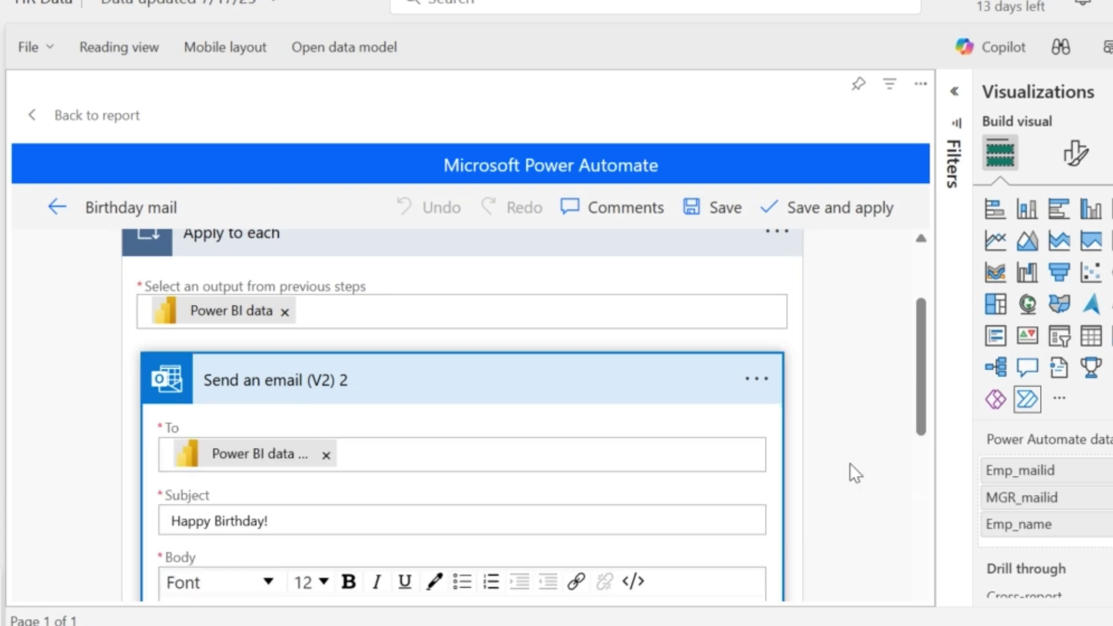
{"action": "left_click_drag", "start_coordinate": [924, 356], "coordinate": [925, 408]}
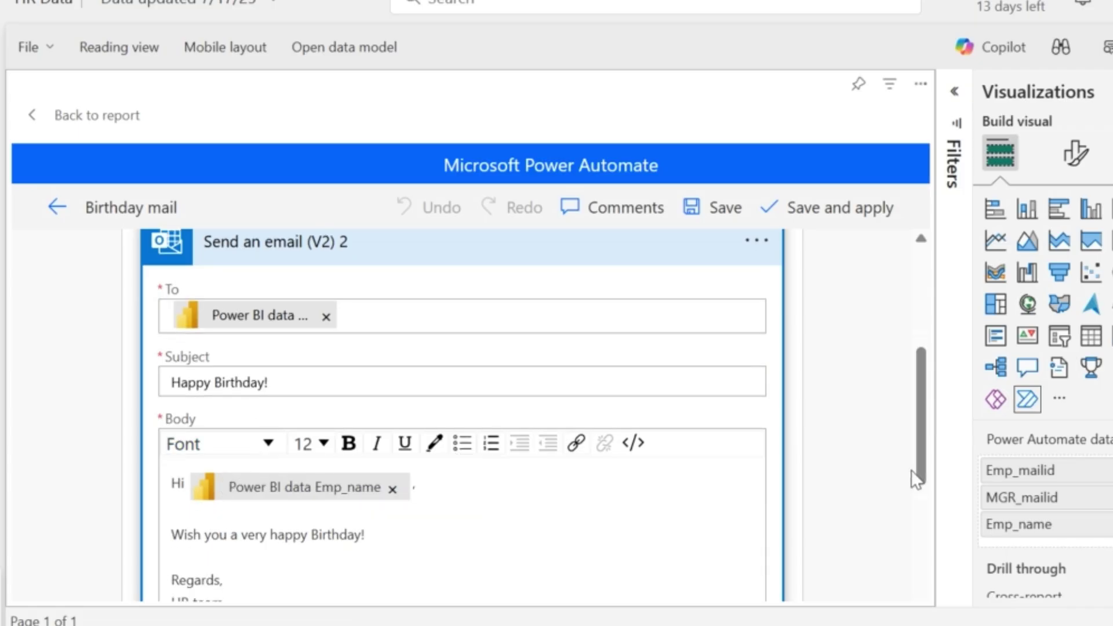
{"action": "left_click_drag", "start_coordinate": [925, 451], "coordinate": [924, 532]}
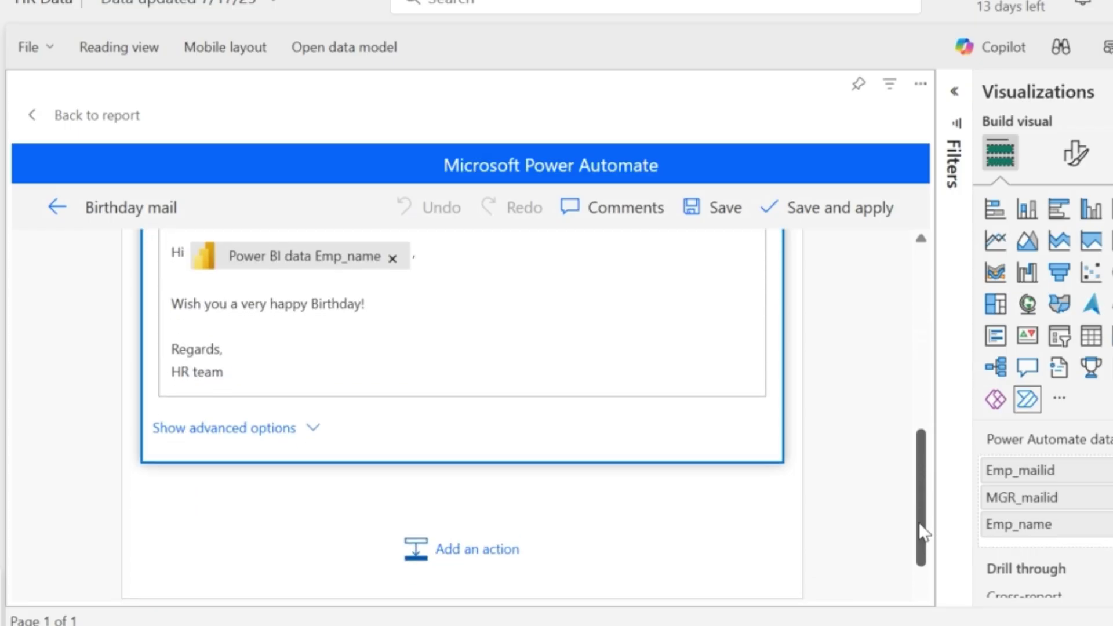
Step: Show the email action's advanced options and add the Power BI data MGR_mailid dynamic content to its CC field
{"action": "left_click", "coordinate": [262, 430]}
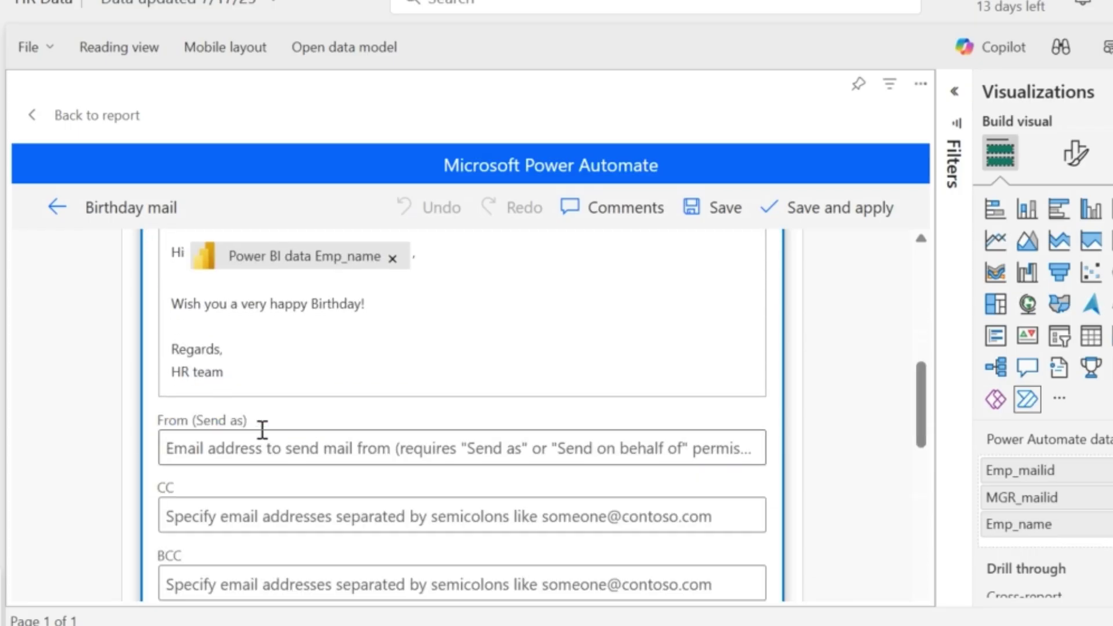
{"action": "left_click", "coordinate": [262, 515]}
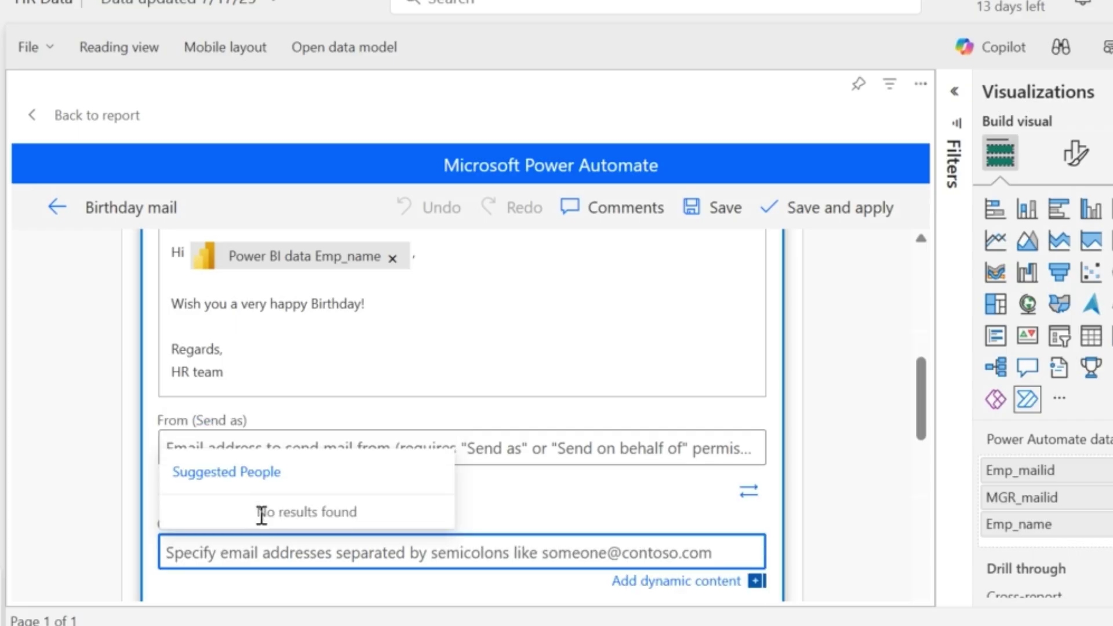
{"action": "left_click_drag", "start_coordinate": [924, 417], "coordinate": [925, 447]}
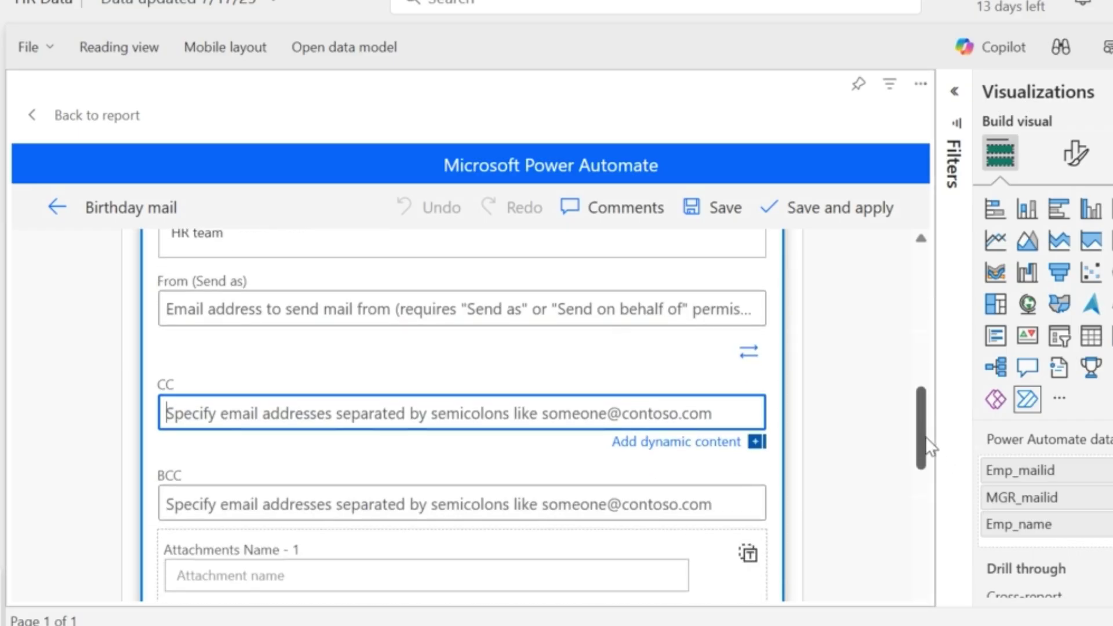
{"action": "left_click", "coordinate": [684, 448]}
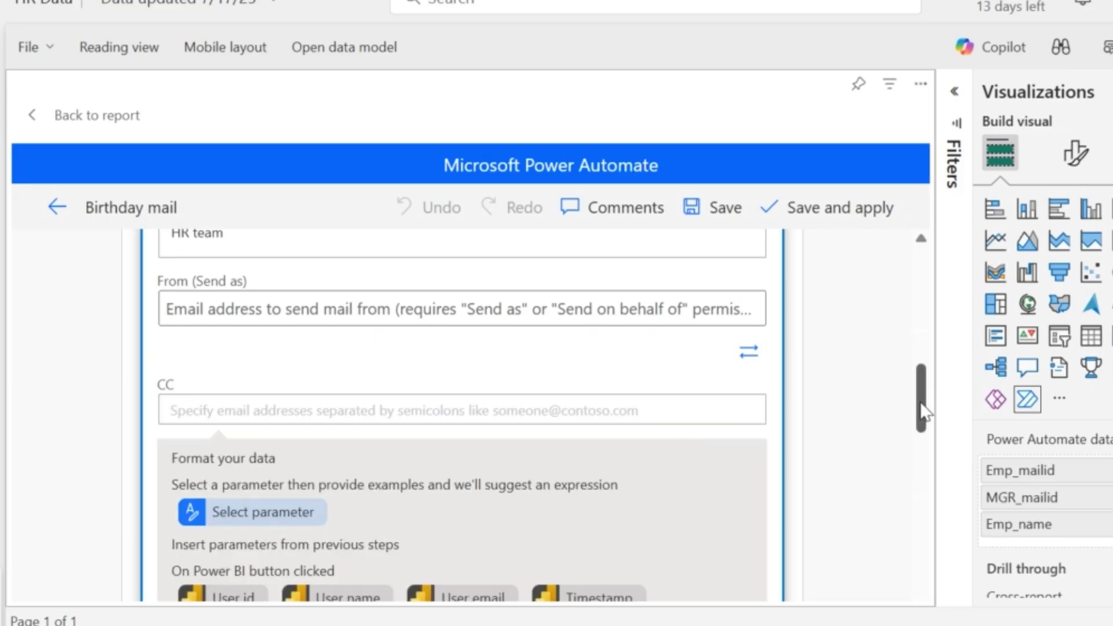
{"action": "left_click_drag", "start_coordinate": [924, 406], "coordinate": [928, 447]}
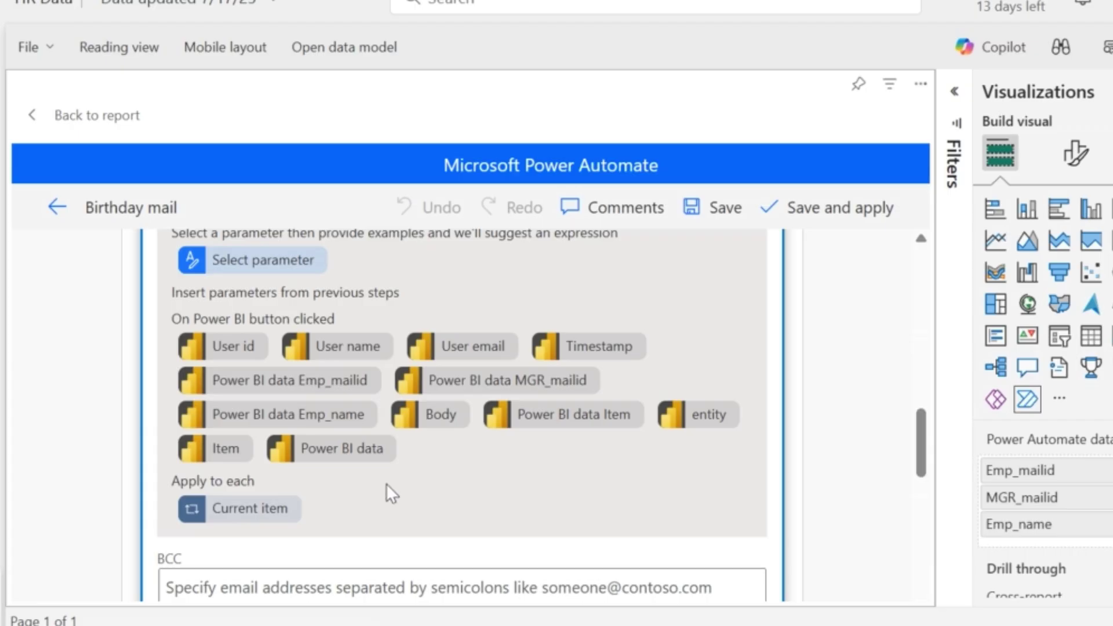
{"action": "left_click", "coordinate": [515, 394]}
{"action": "left_click_drag", "start_coordinate": [921, 450], "coordinate": [917, 409]}
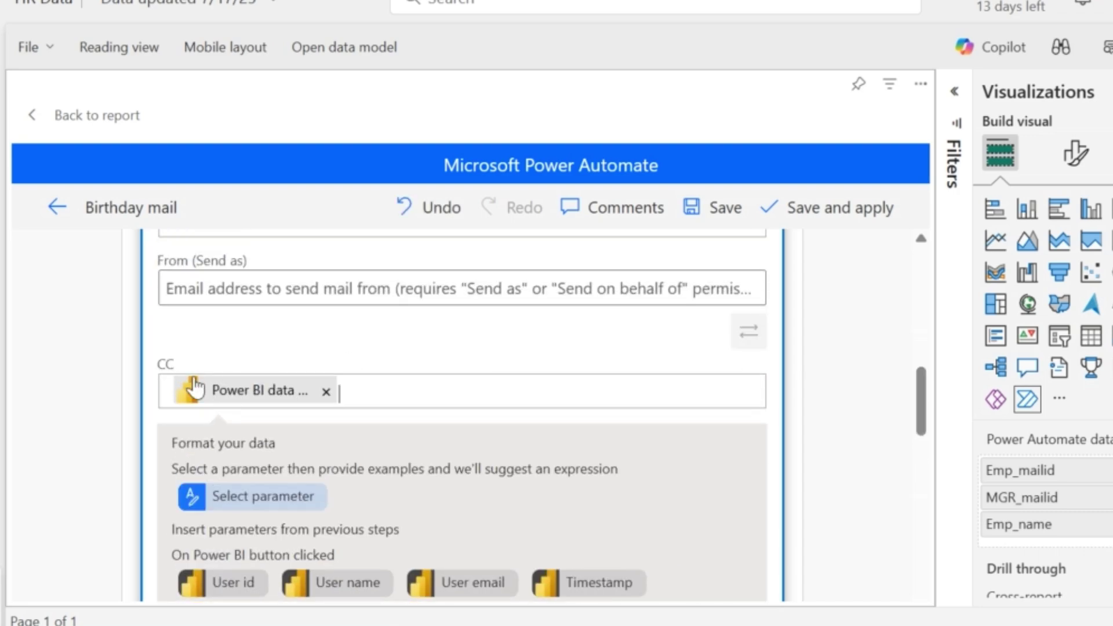
Step: Save and apply the Birthday mail flow, return to the report in reading view, and run the flow for the selected employees
{"action": "left_click", "coordinate": [833, 214]}
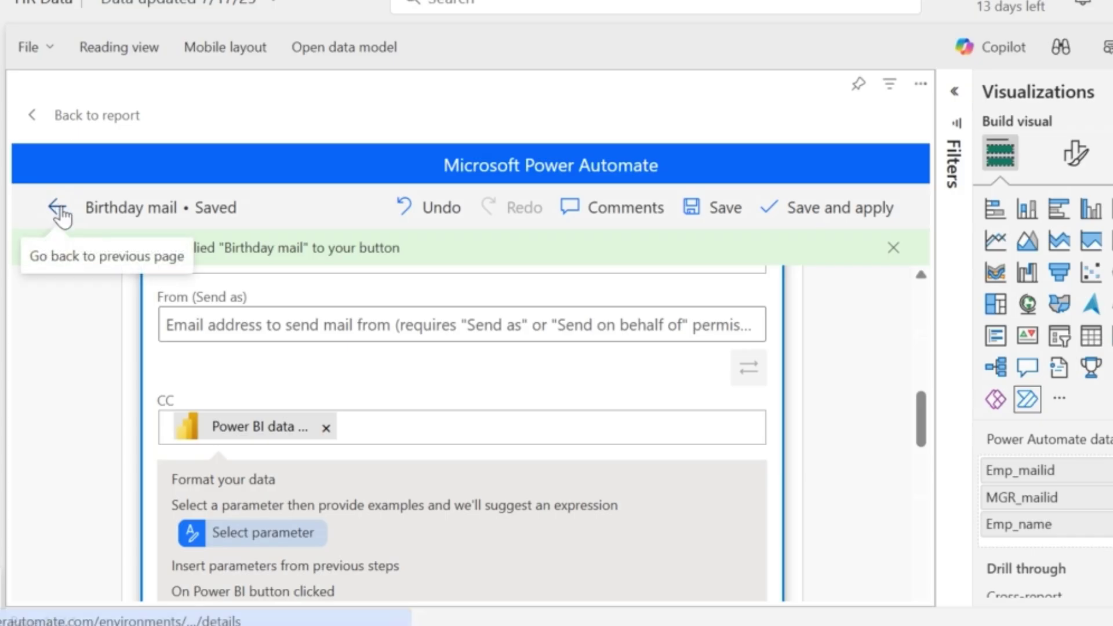
{"action": "left_click", "coordinate": [56, 209]}
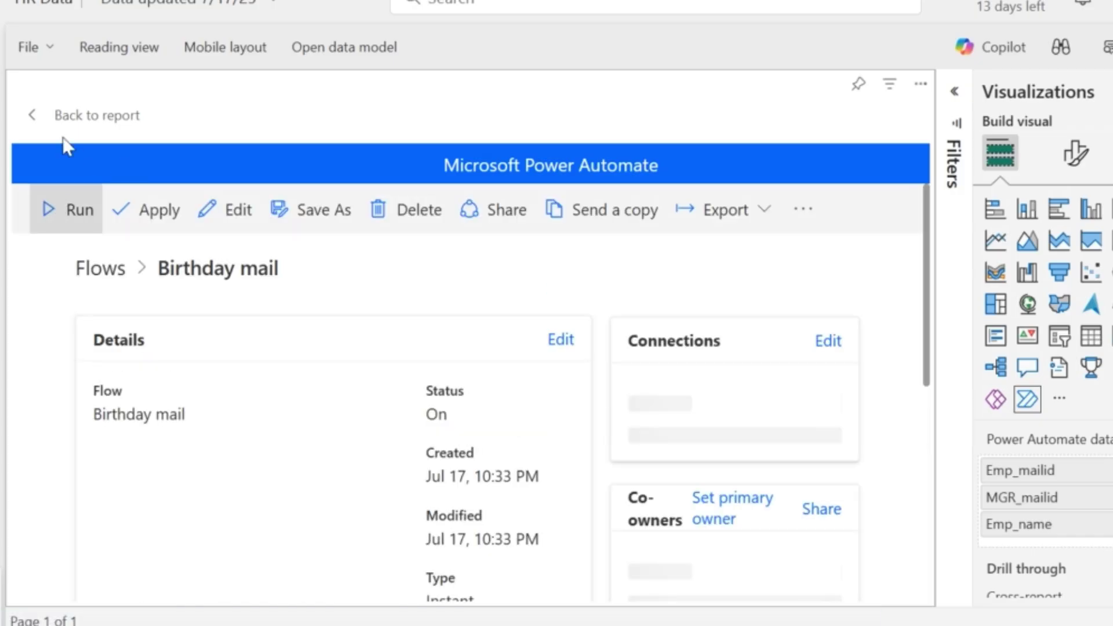
{"action": "left_click", "coordinate": [33, 120]}
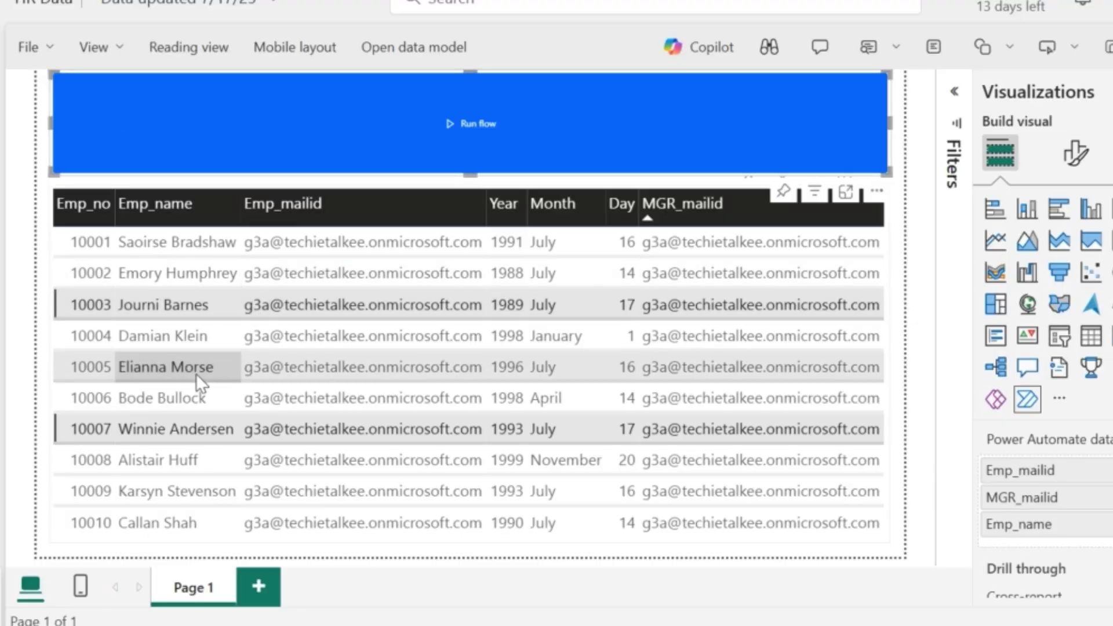
{"action": "left_click", "coordinate": [191, 49]}
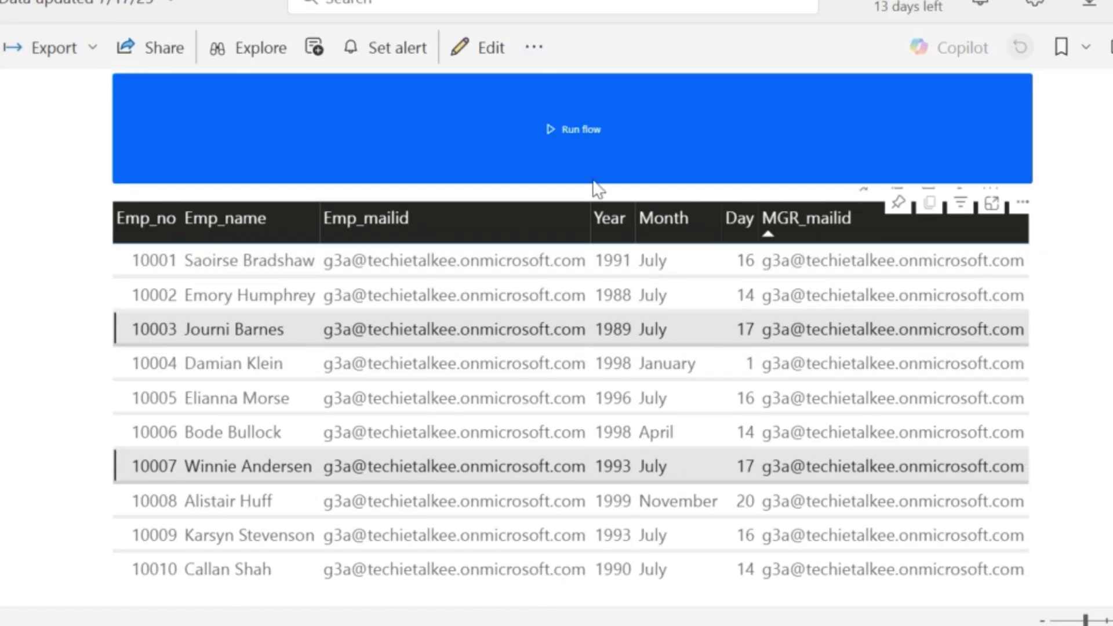
{"action": "left_click", "coordinate": [555, 143]}
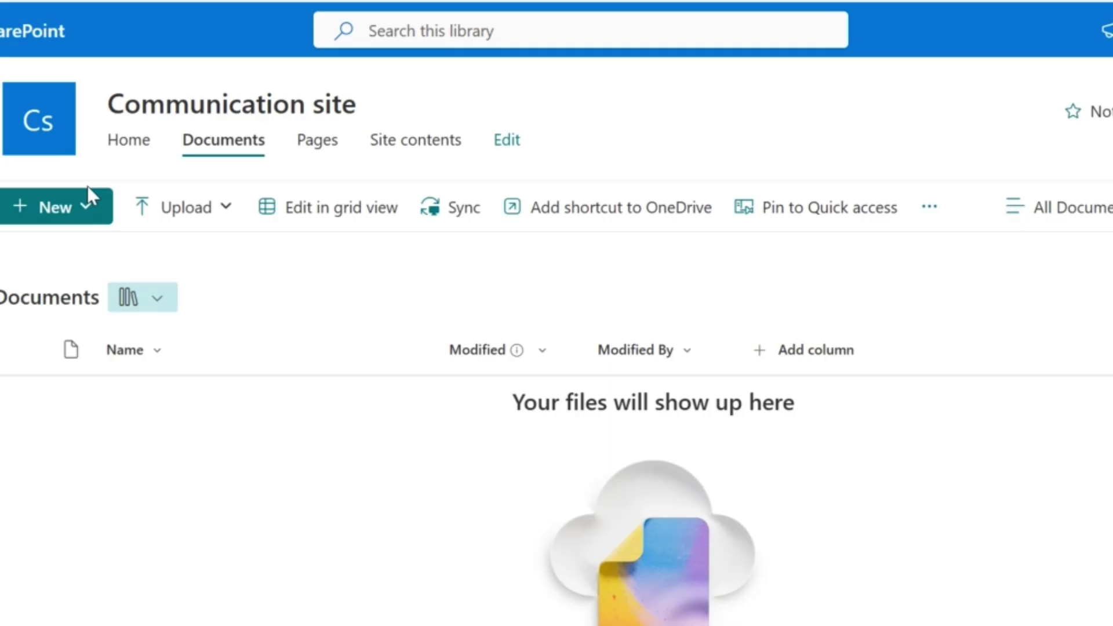
Step: Create an Excel workbook in the Communication site's SharePoint Documents library and name it Birthday_log
{"action": "left_click", "coordinate": [87, 210]}
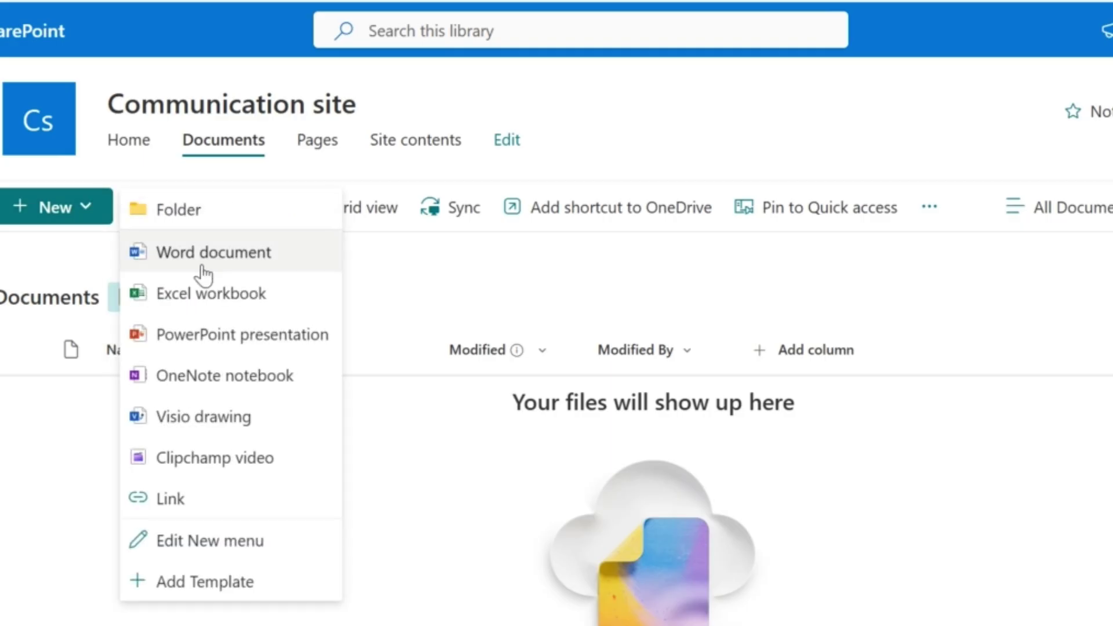
{"action": "left_click", "coordinate": [208, 293]}
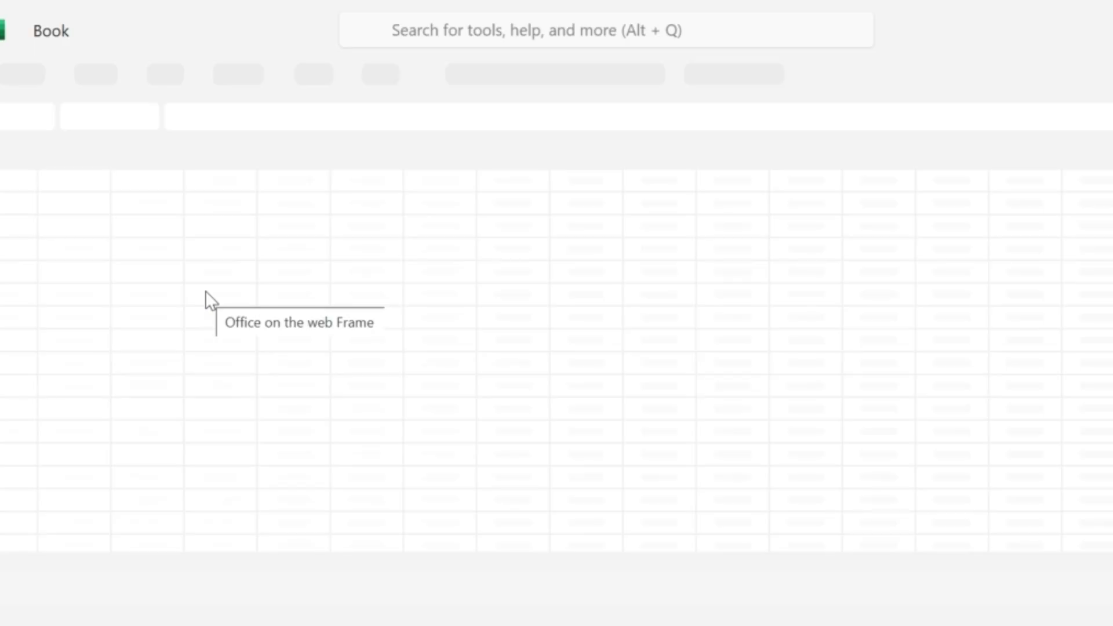
{"action": "left_click", "coordinate": [41, 42]}
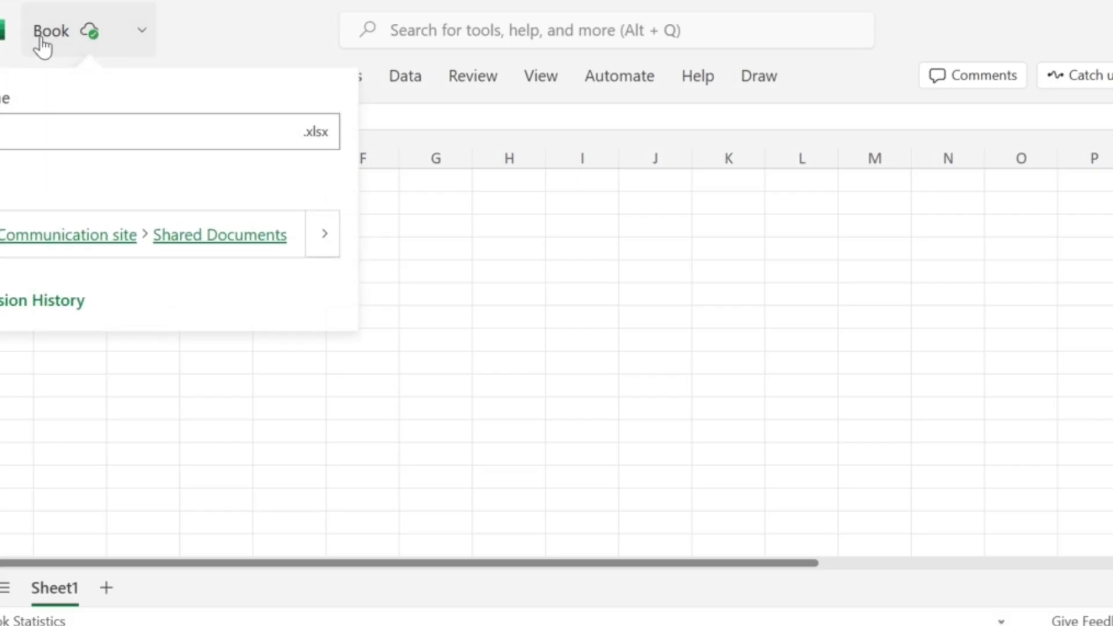
{"action": "type", "text": "Birthday_log"}
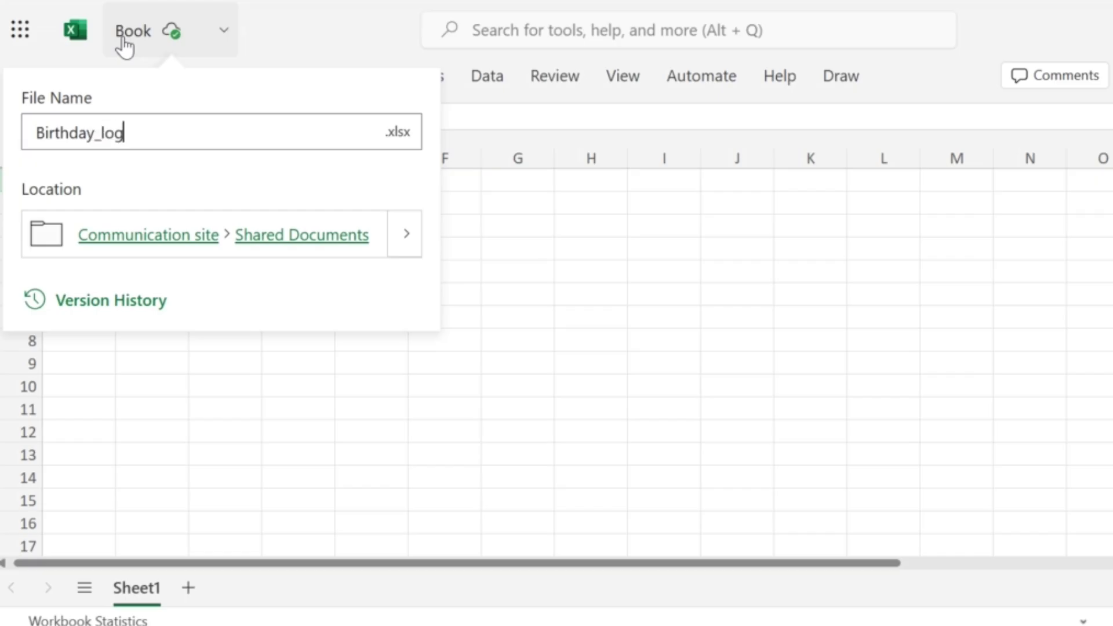
{"action": "key", "text": "Return"}
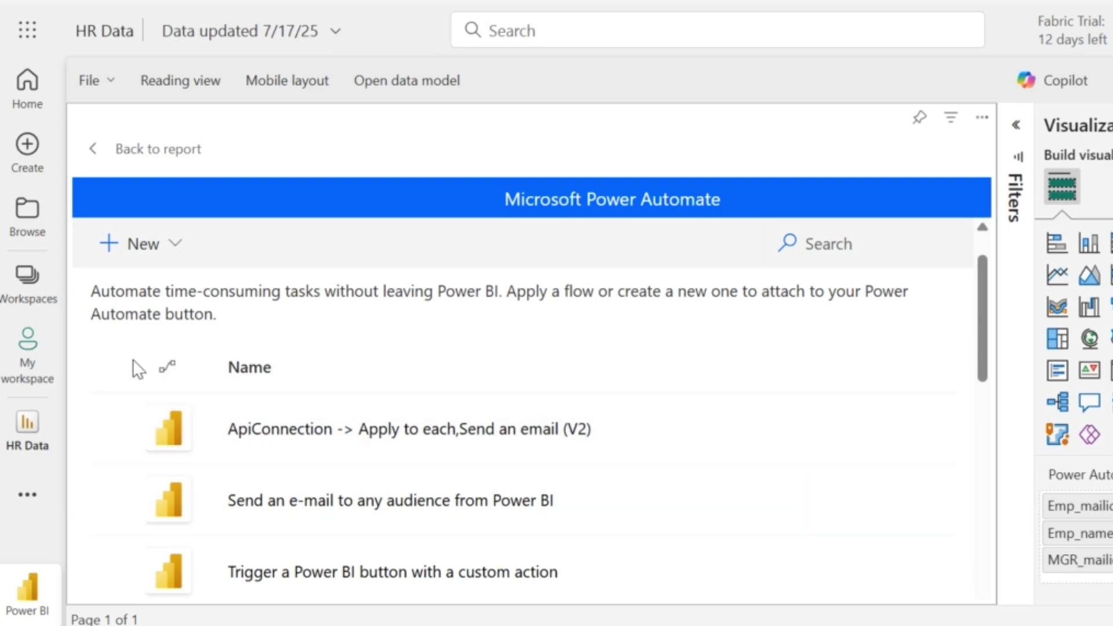
Step: Create a new instant cloud flow and add the Excel Online (Business) Create table action after its Power BI trigger
{"action": "left_click", "coordinate": [170, 255]}
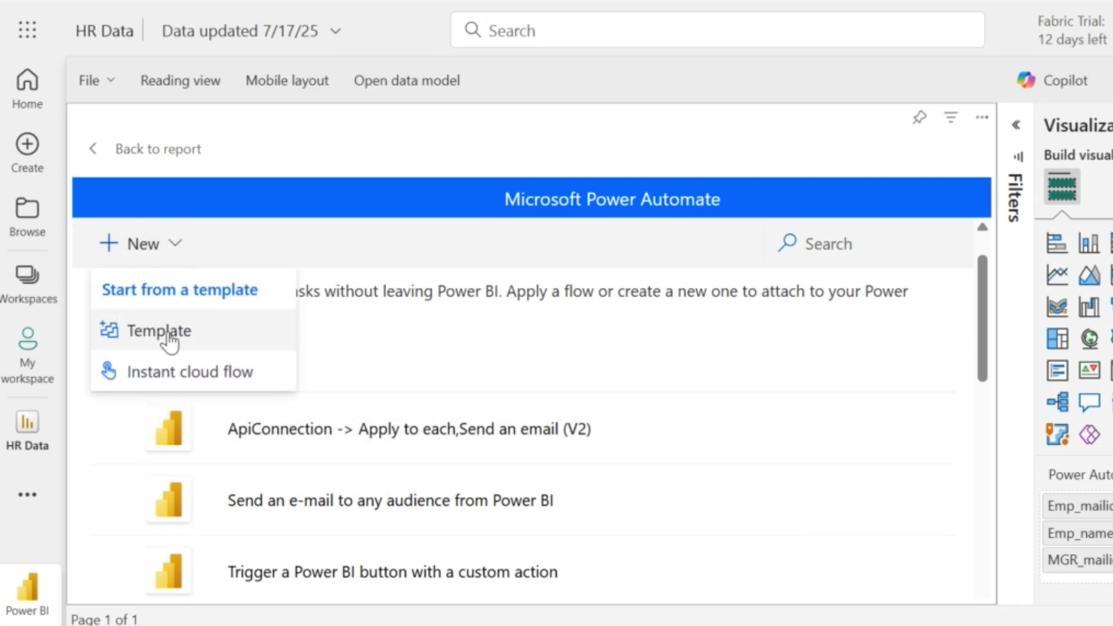
{"action": "left_click", "coordinate": [159, 374]}
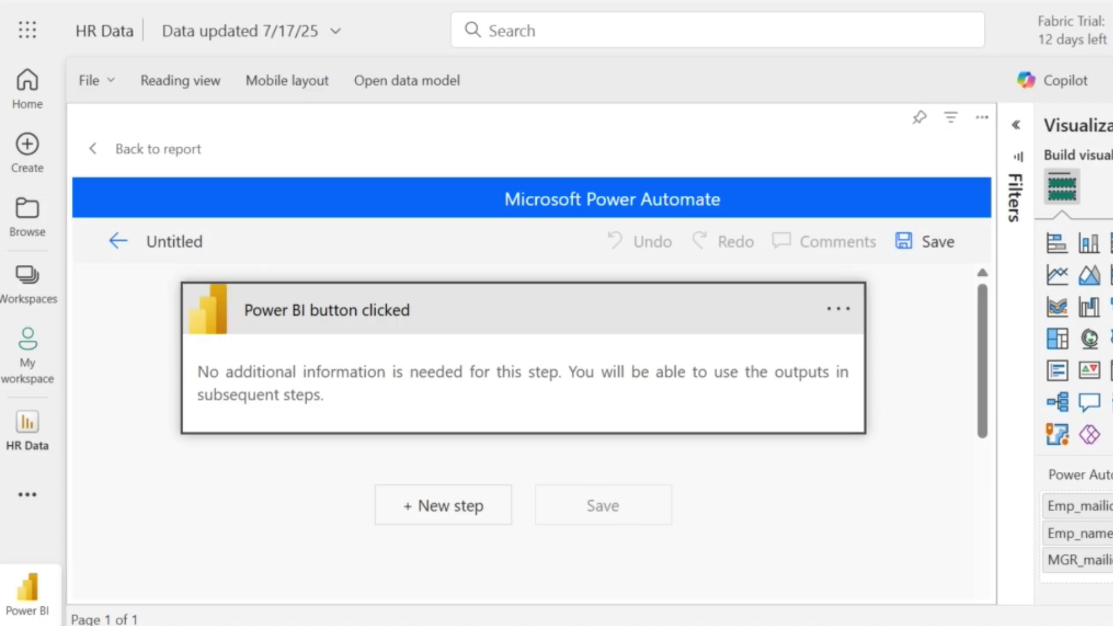
{"action": "left_click", "coordinate": [444, 525]}
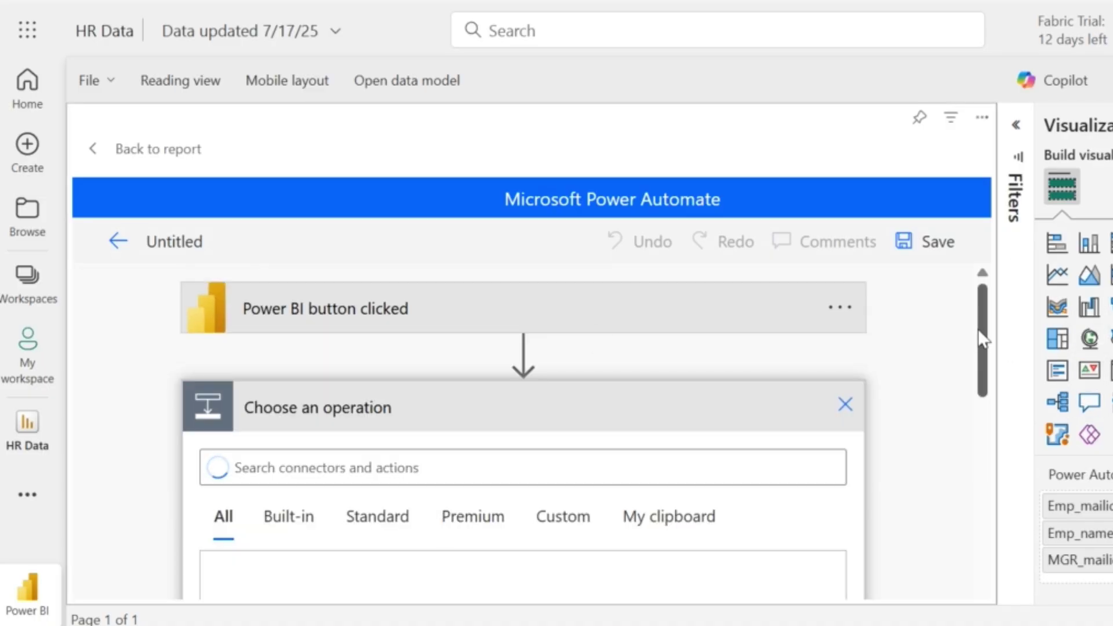
{"action": "left_click_drag", "start_coordinate": [982, 339], "coordinate": [993, 368]}
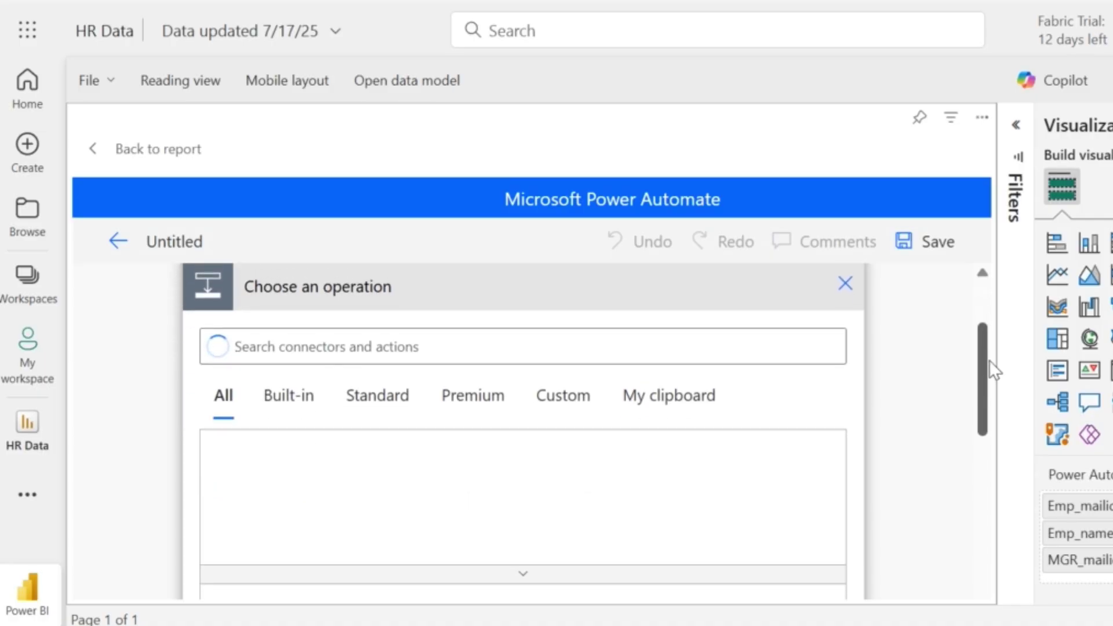
{"action": "left_click", "coordinate": [523, 414]}
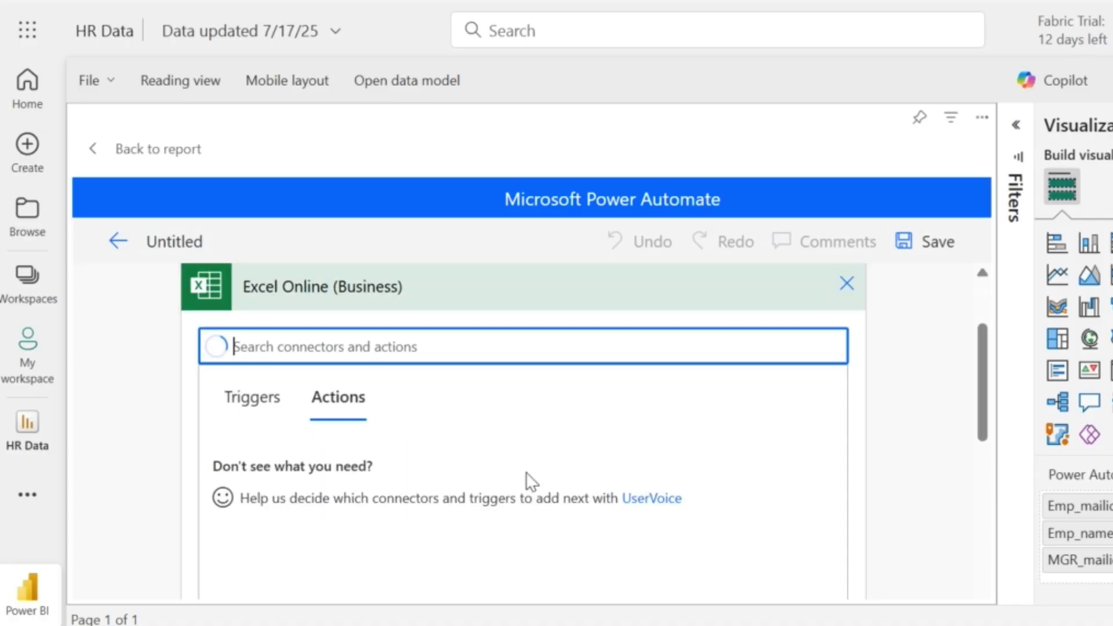
{"action": "scroll", "coordinate": [843, 310], "scroll_direction": "down", "scroll_amount": 3}
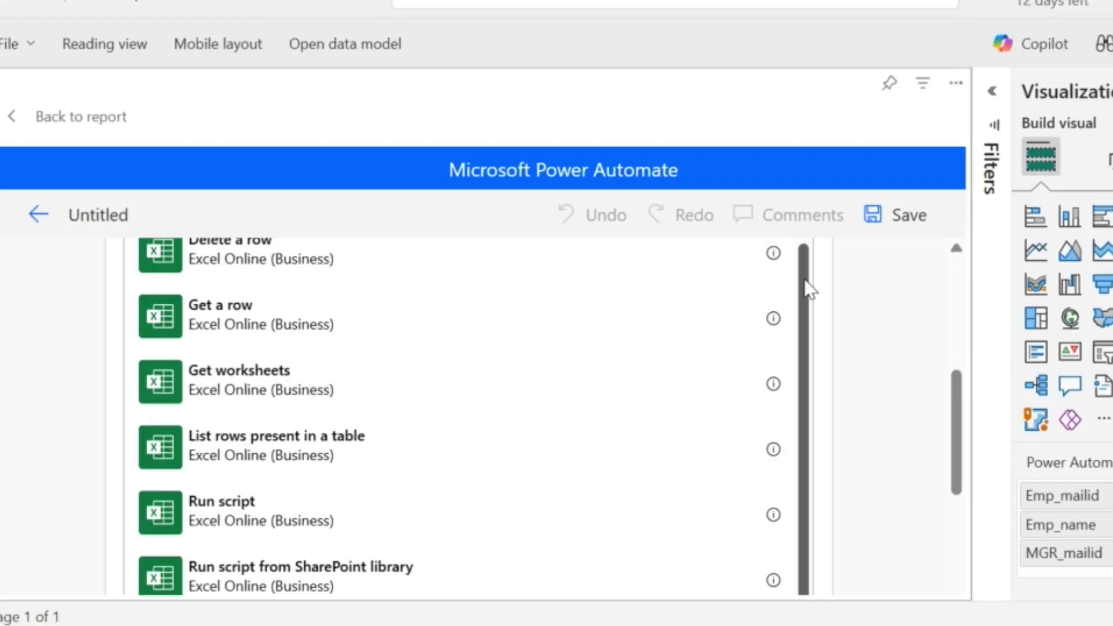
{"action": "left_click_drag", "start_coordinate": [807, 288], "coordinate": [802, 489]}
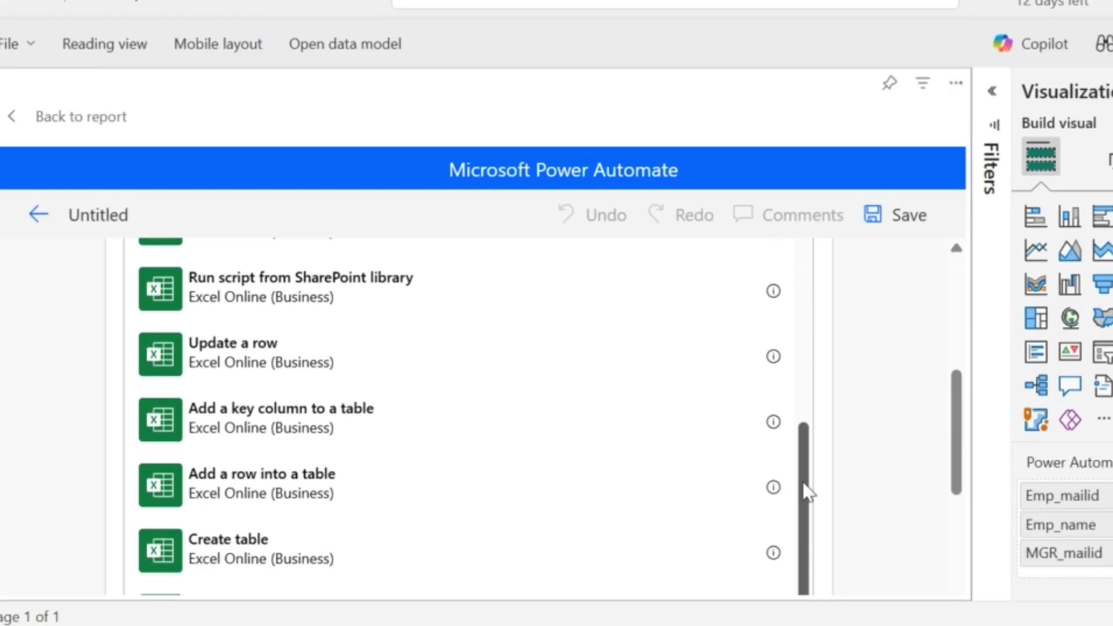
{"action": "left_click", "coordinate": [303, 571]}
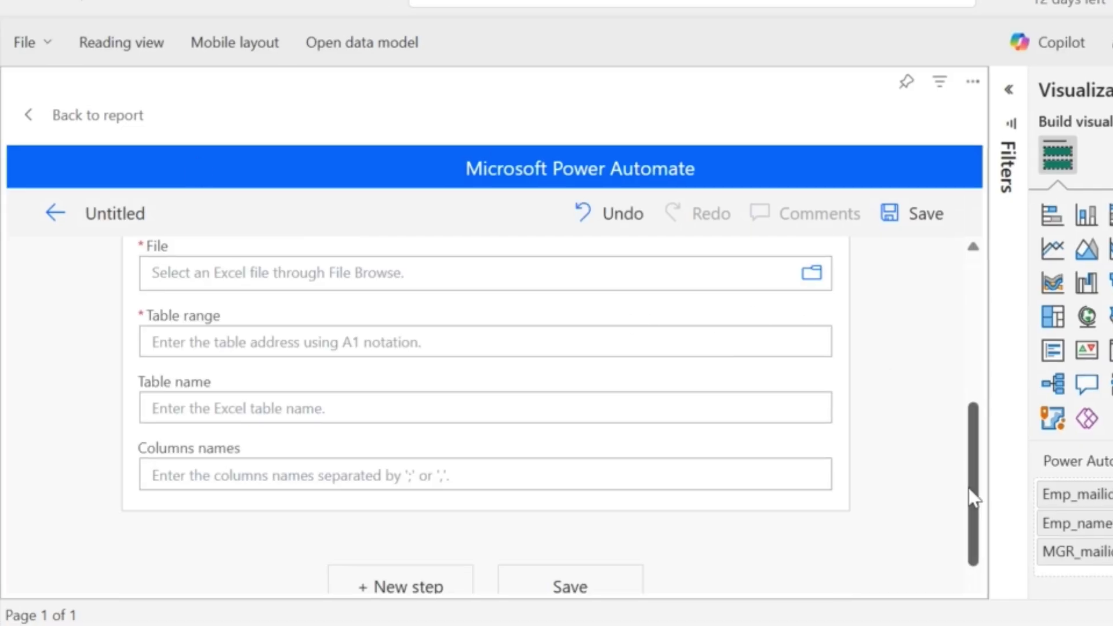
Step: Set the Create table action's location to SharePoint Site - Communication site and its document library to Documents
{"action": "left_click_drag", "start_coordinate": [971, 497], "coordinate": [980, 380]}
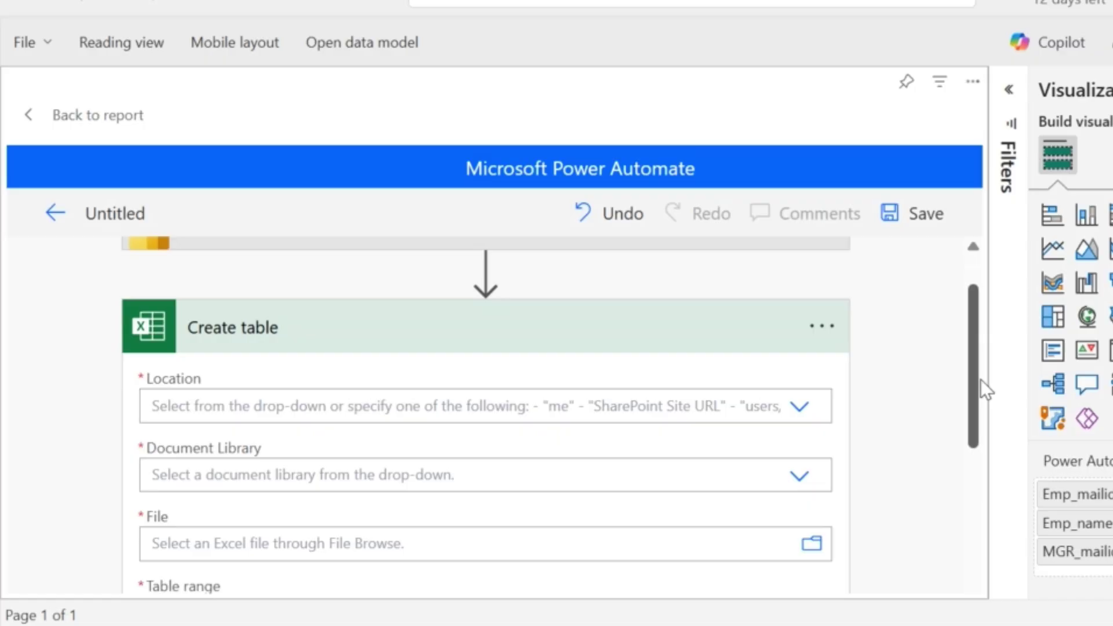
{"action": "left_click", "coordinate": [800, 406]}
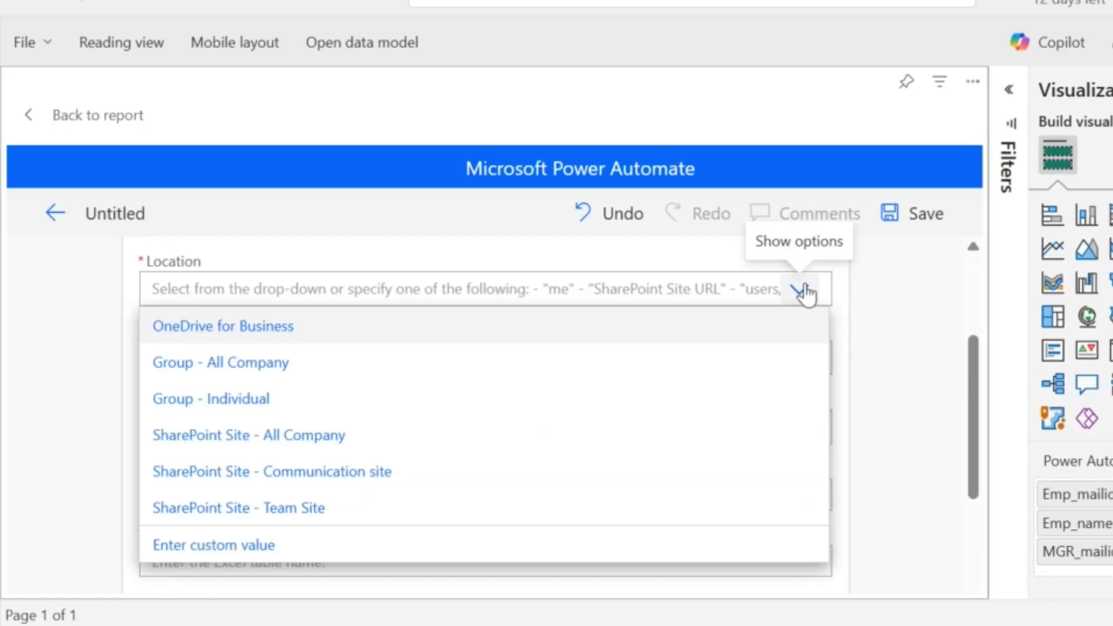
{"action": "left_click", "coordinate": [373, 472]}
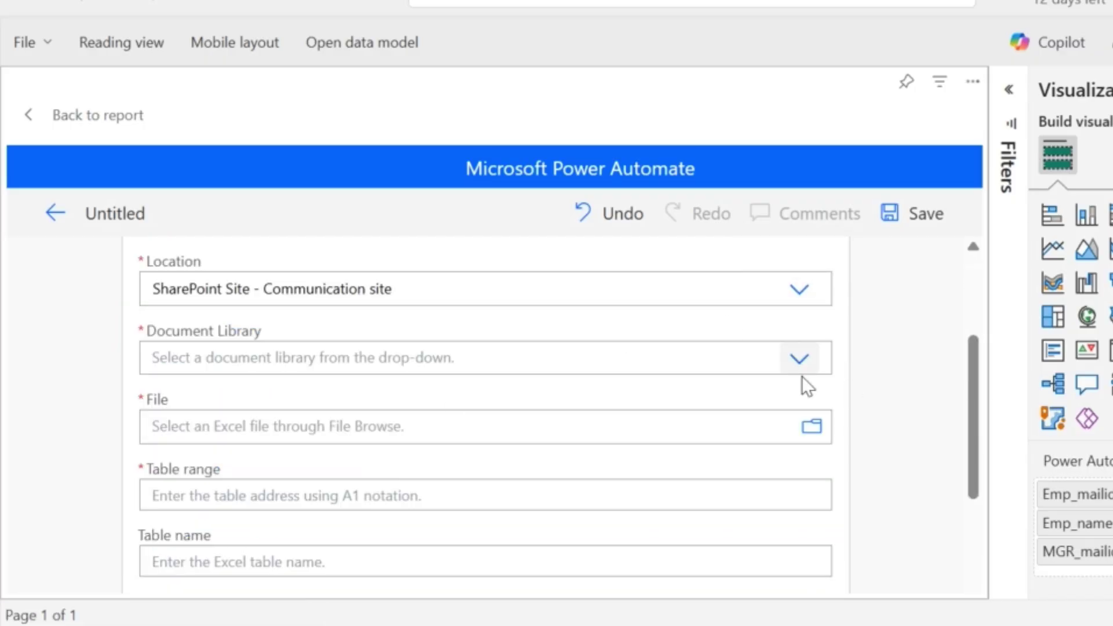
{"action": "left_click", "coordinate": [800, 359]}
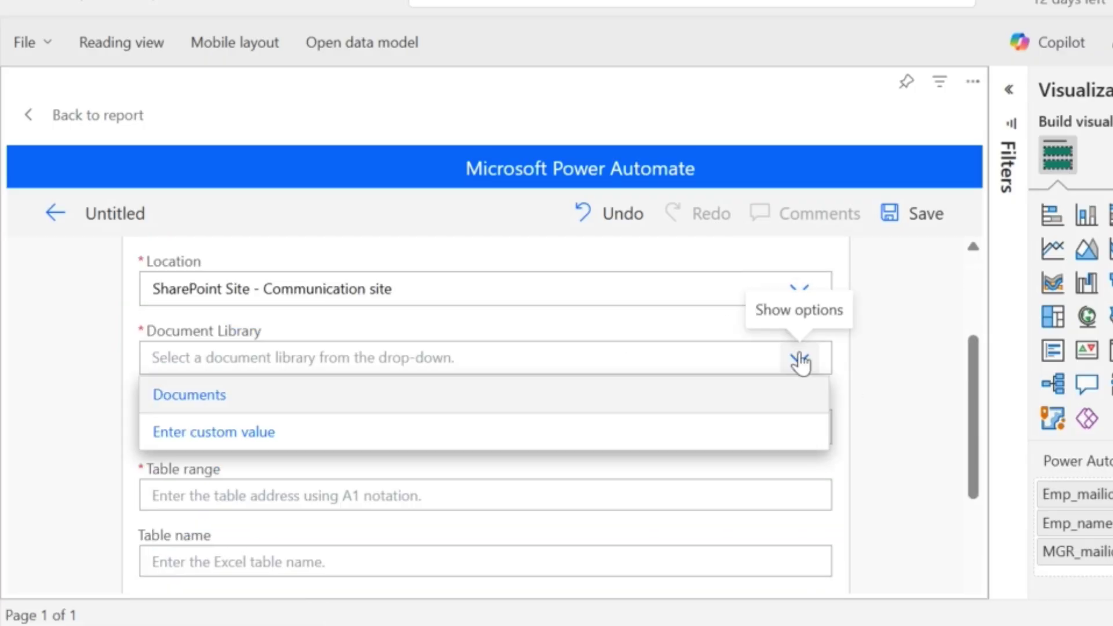
{"action": "left_click", "coordinate": [512, 400]}
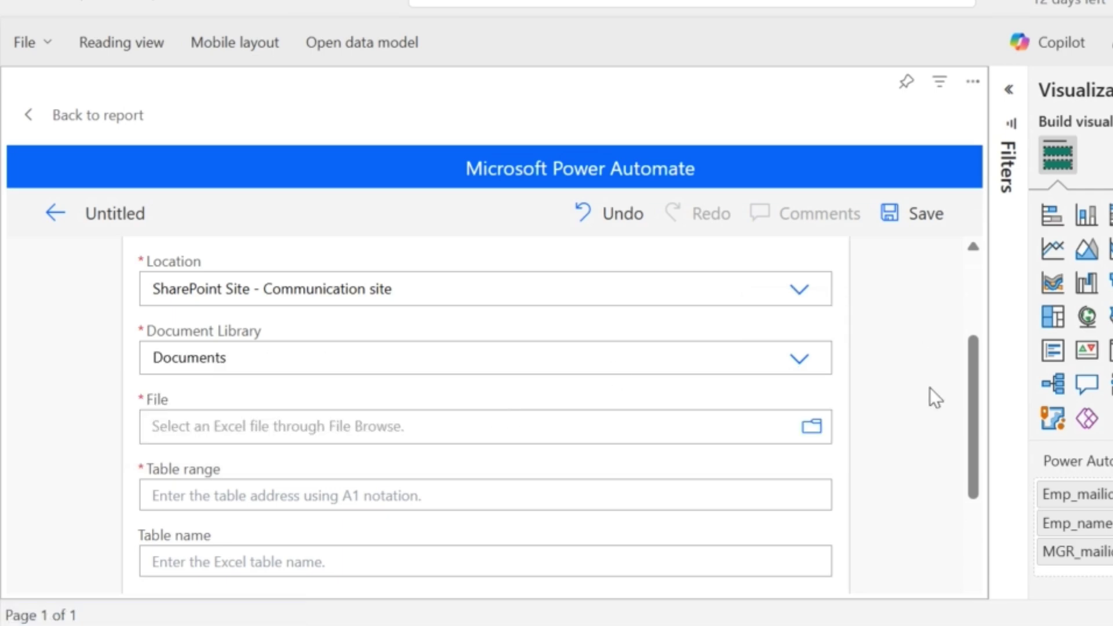
Step: Choose Birthday_log.xlsx as the file for the Create table action
{"action": "left_click_drag", "start_coordinate": [978, 402], "coordinate": [982, 438]}
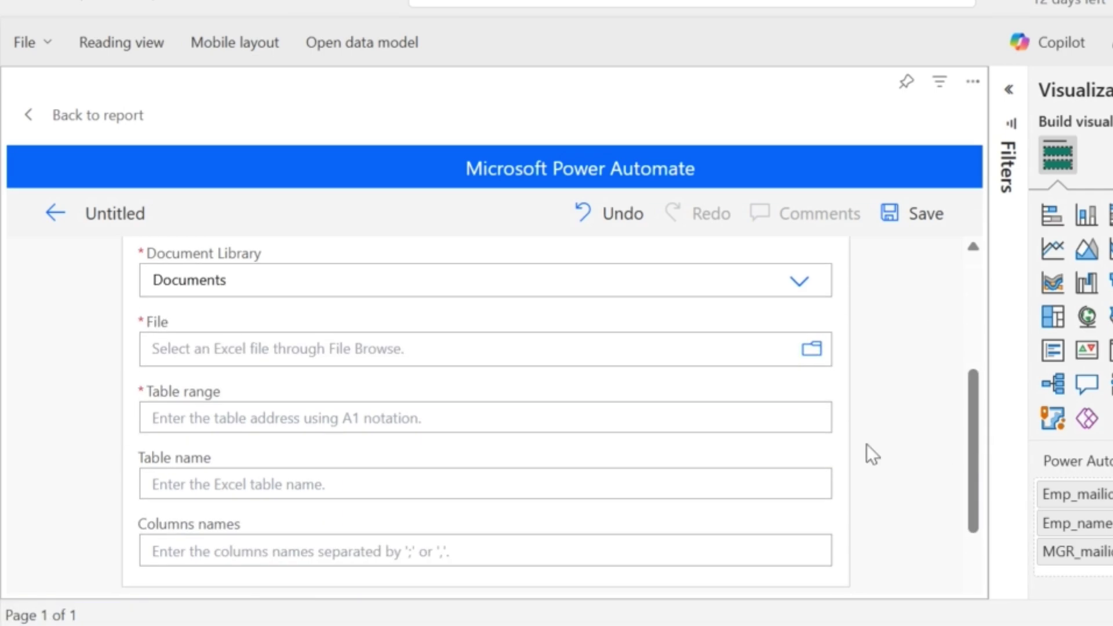
{"action": "left_click", "coordinate": [814, 355]}
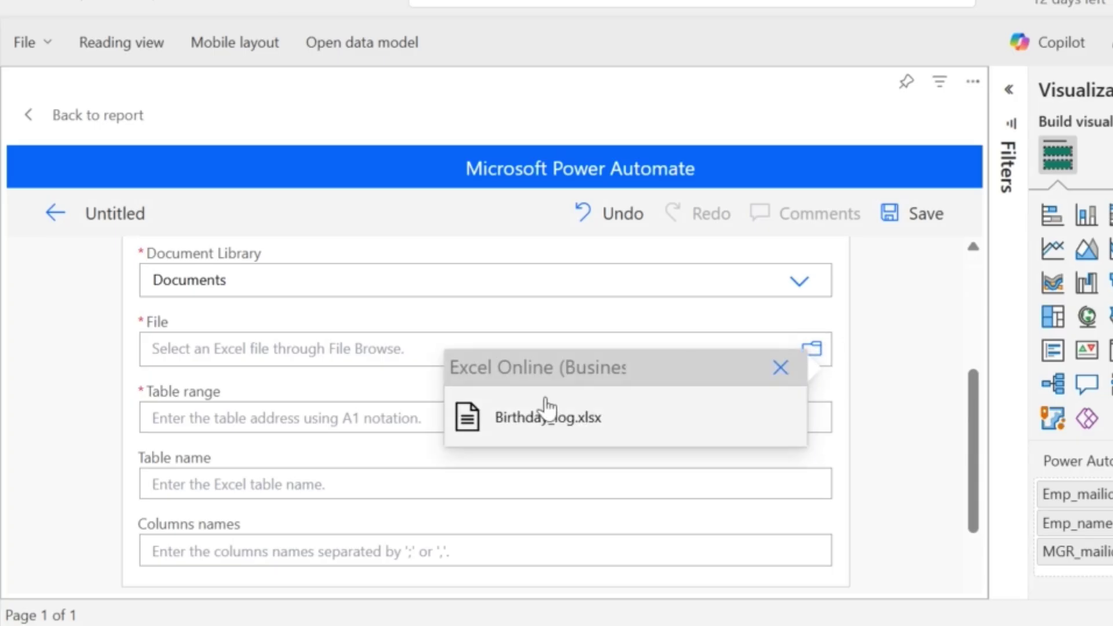
{"action": "left_click", "coordinate": [542, 429]}
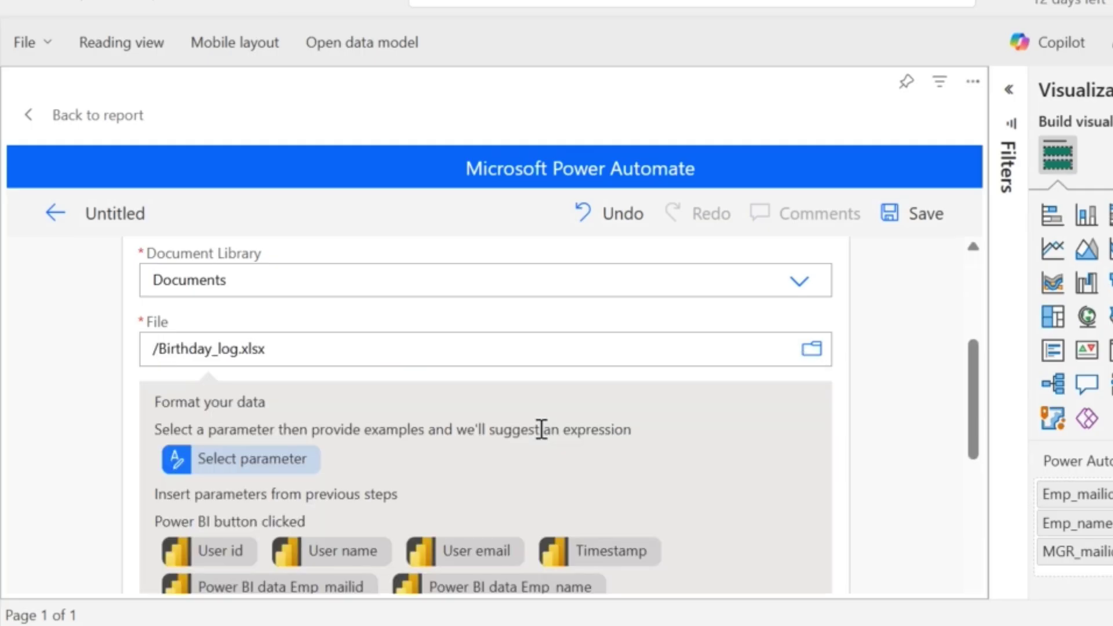
Step: Set the Create table action's table range to A1:D1
{"action": "left_click_drag", "start_coordinate": [976, 390], "coordinate": [976, 514]}
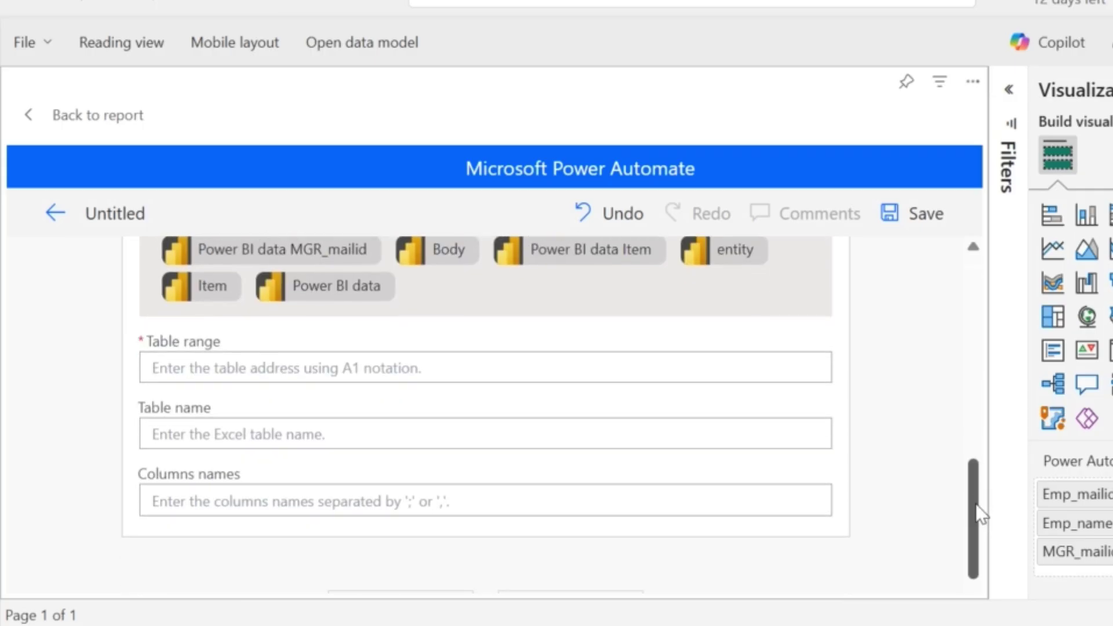
{"action": "left_click", "coordinate": [387, 367]}
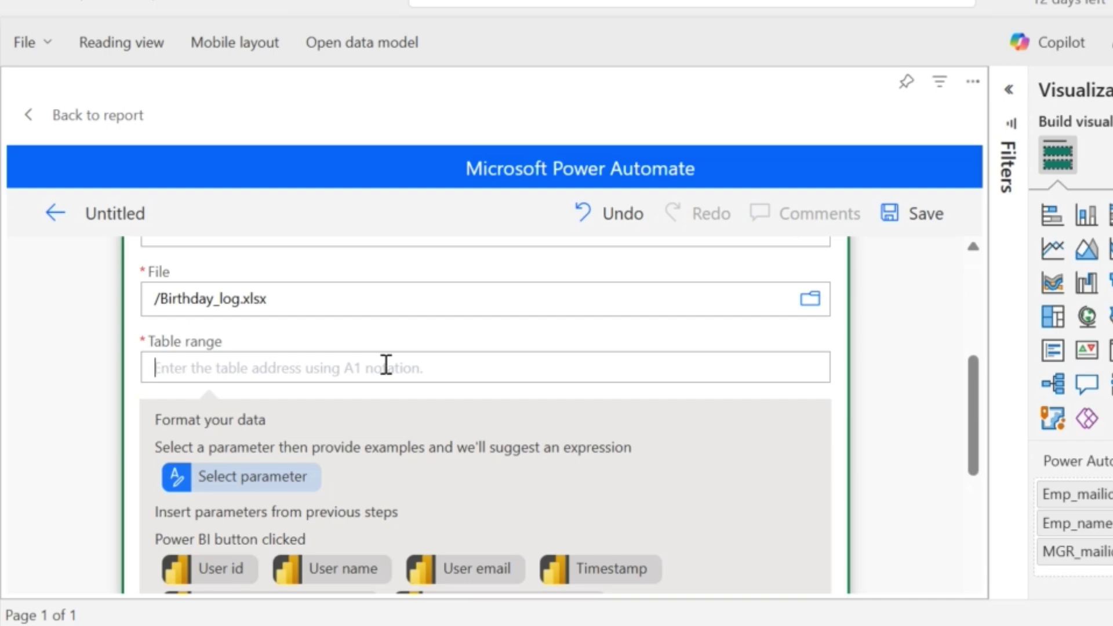
{"action": "type", "text": "A"}
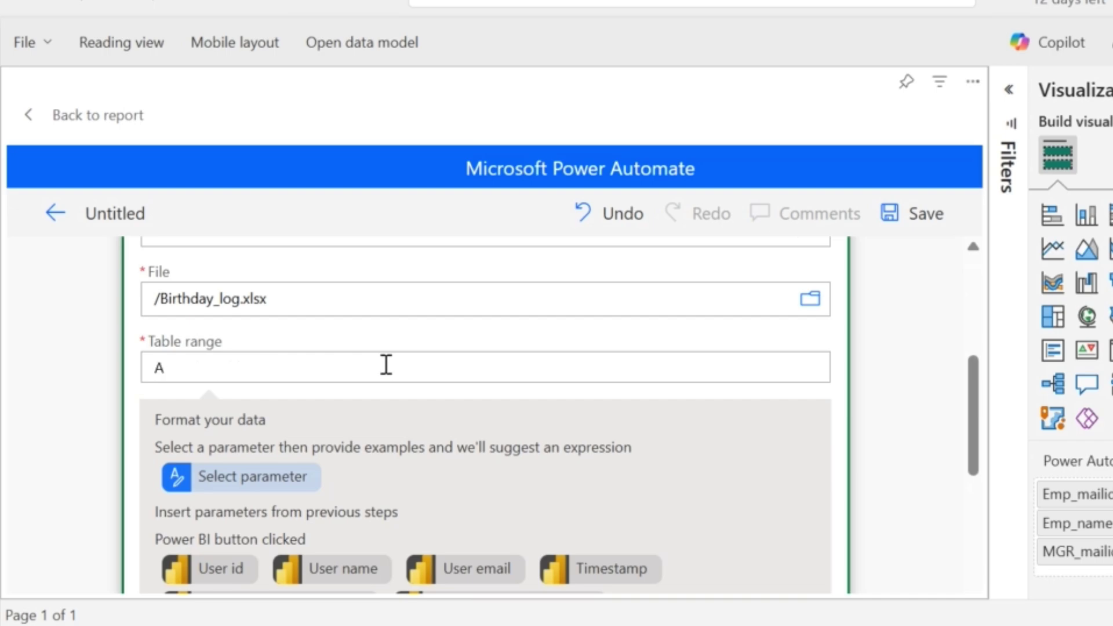
{"action": "type", "text": "1:D1"}
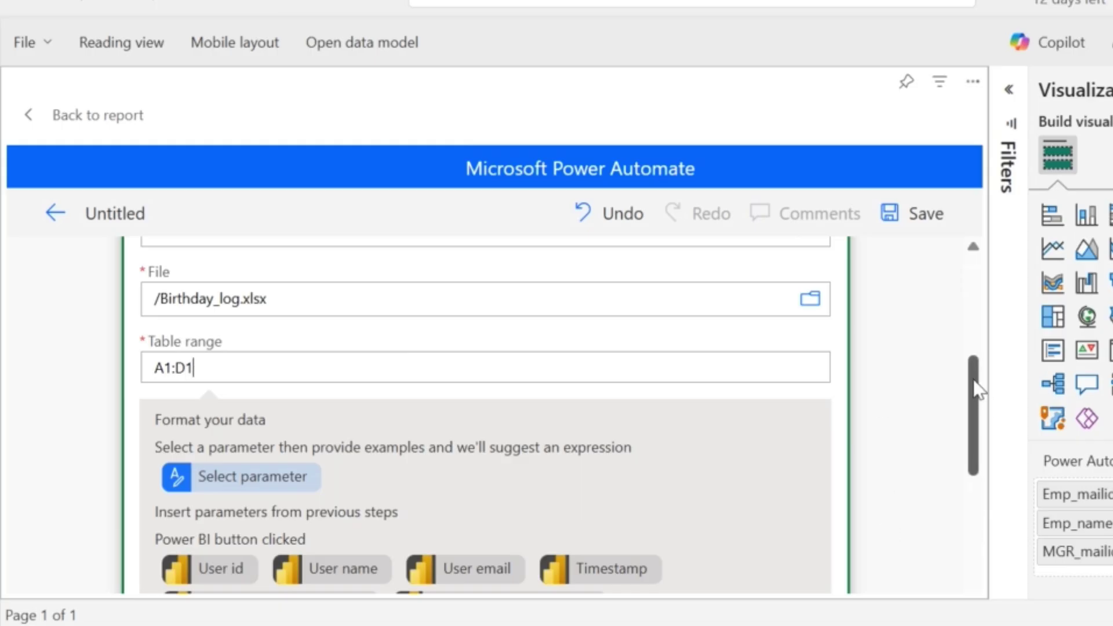
Step: Set the Create table action's table name to Birthday
{"action": "left_click_drag", "start_coordinate": [975, 386], "coordinate": [986, 492]}
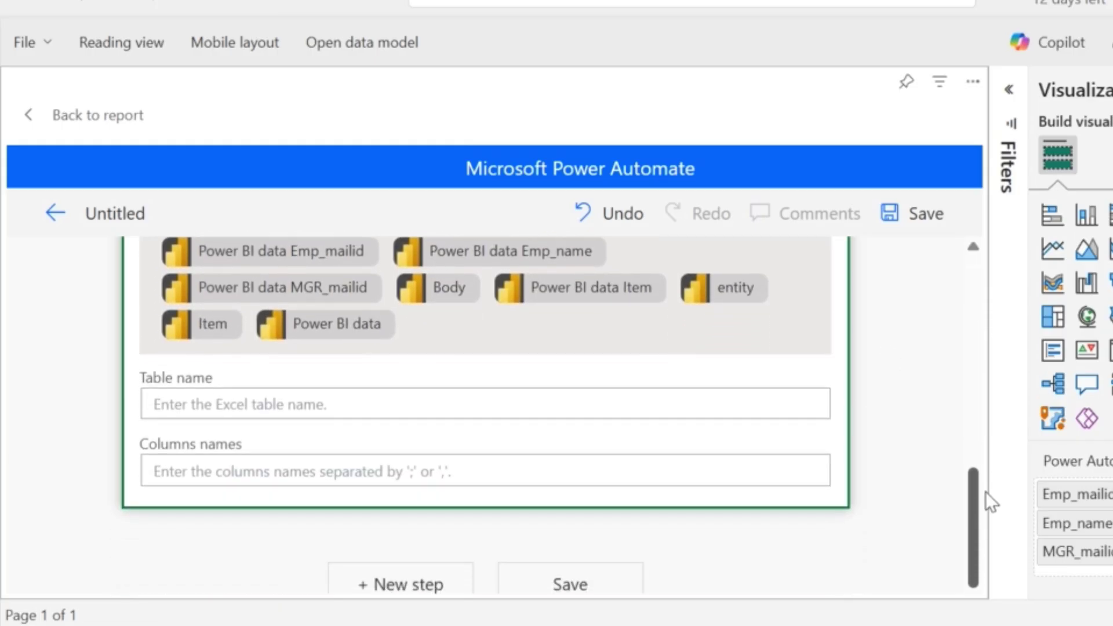
{"action": "left_click", "coordinate": [527, 390]}
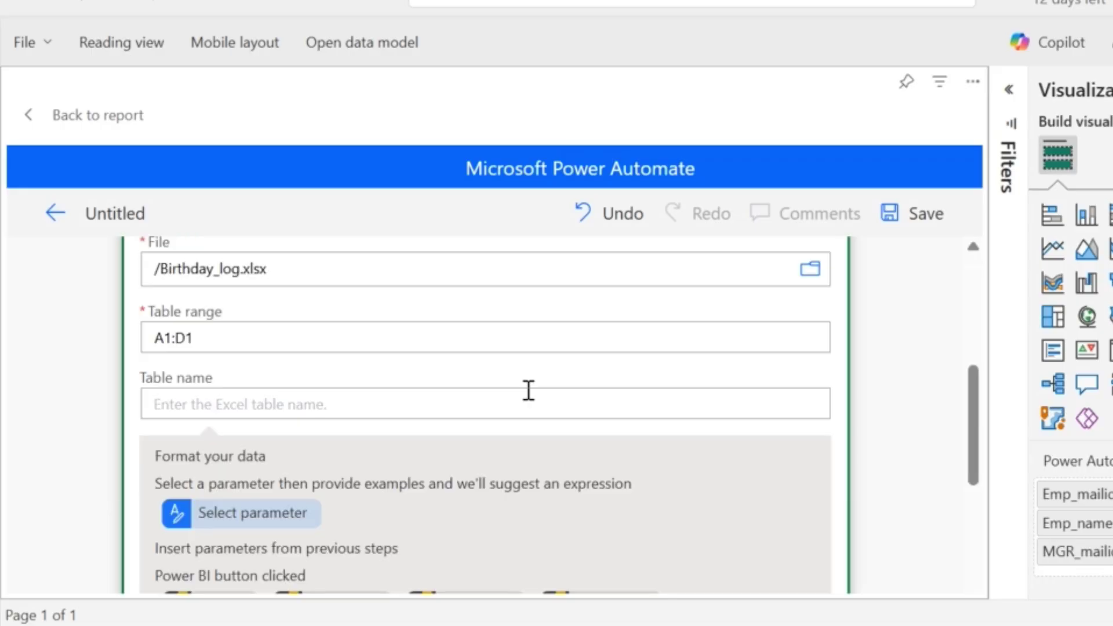
{"action": "left_click_drag", "start_coordinate": [978, 394], "coordinate": [982, 429]}
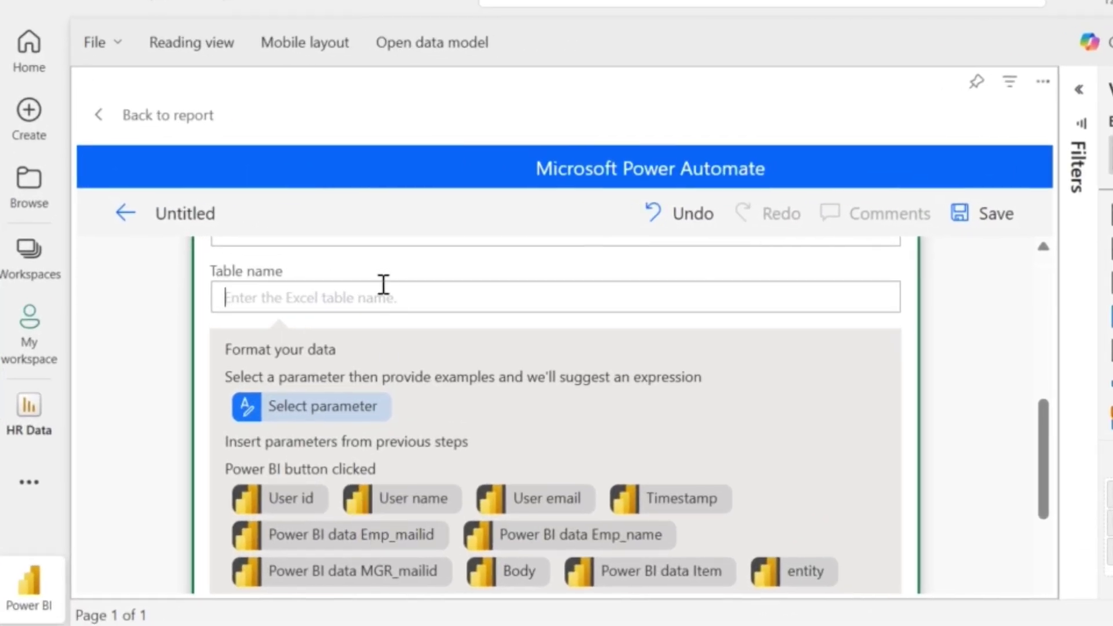
{"action": "type", "text": "Birth"}
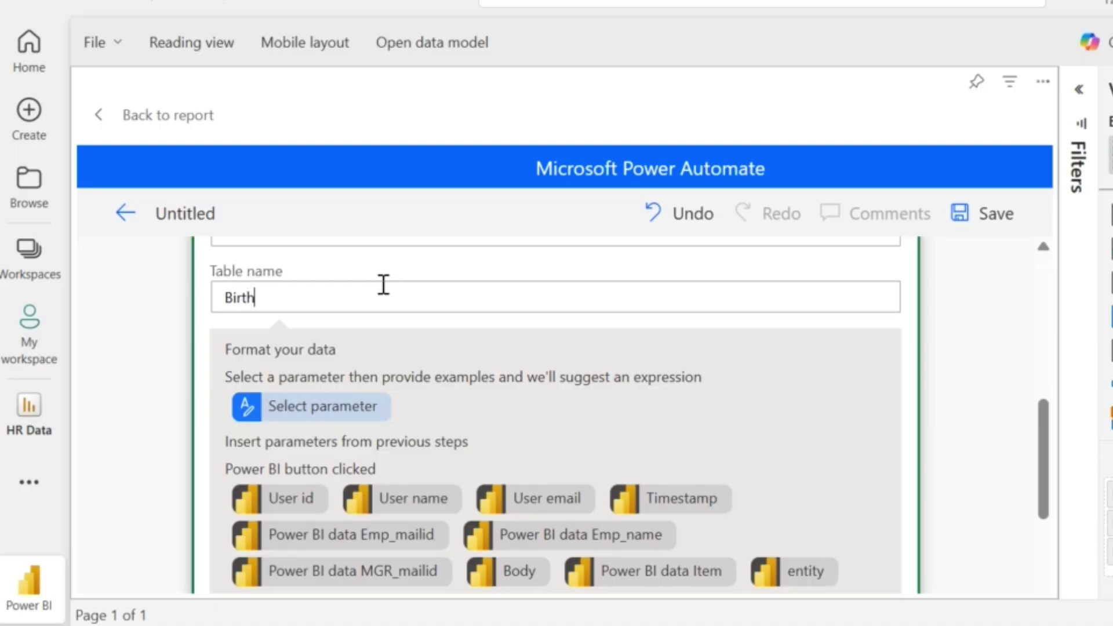
{"action": "type", "text": "day"}
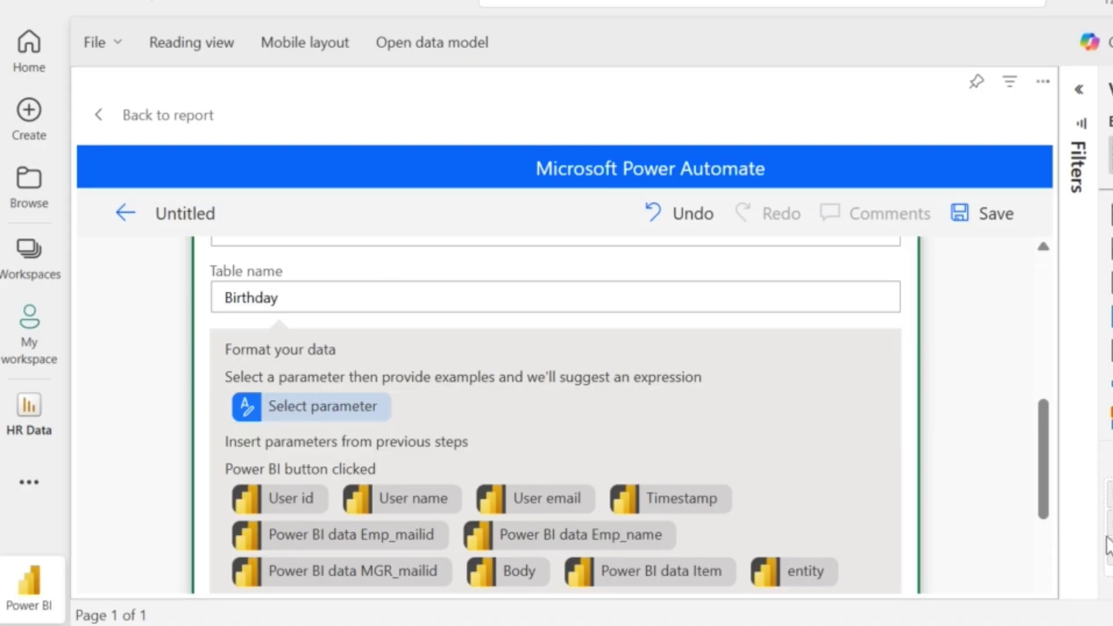
Step: Set the Create table action's column names to Date_time,Emp_name,Emp_mail,Manager_mail
{"action": "left_click_drag", "start_coordinate": [1044, 421], "coordinate": [1061, 499]}
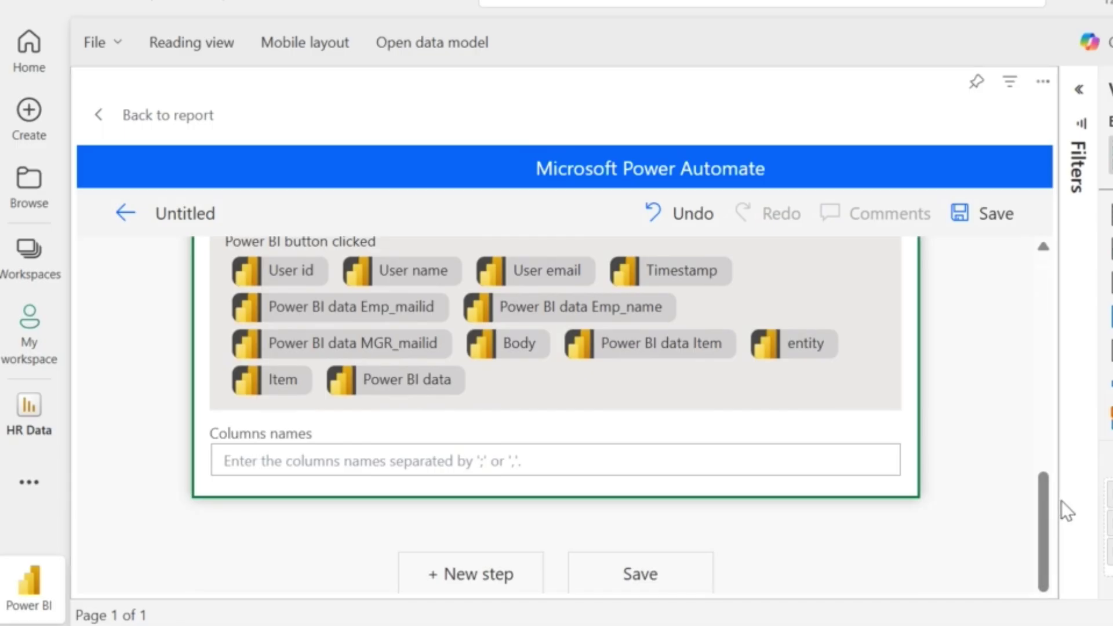
{"action": "left_click", "coordinate": [342, 458]}
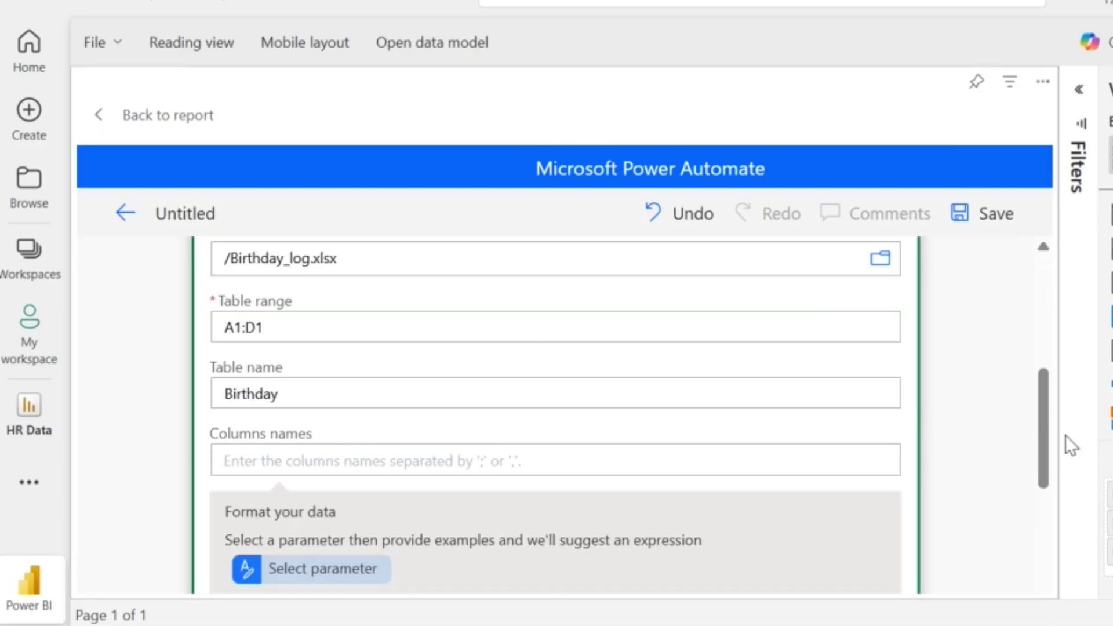
{"action": "left_click_drag", "start_coordinate": [1043, 397], "coordinate": [1046, 447]}
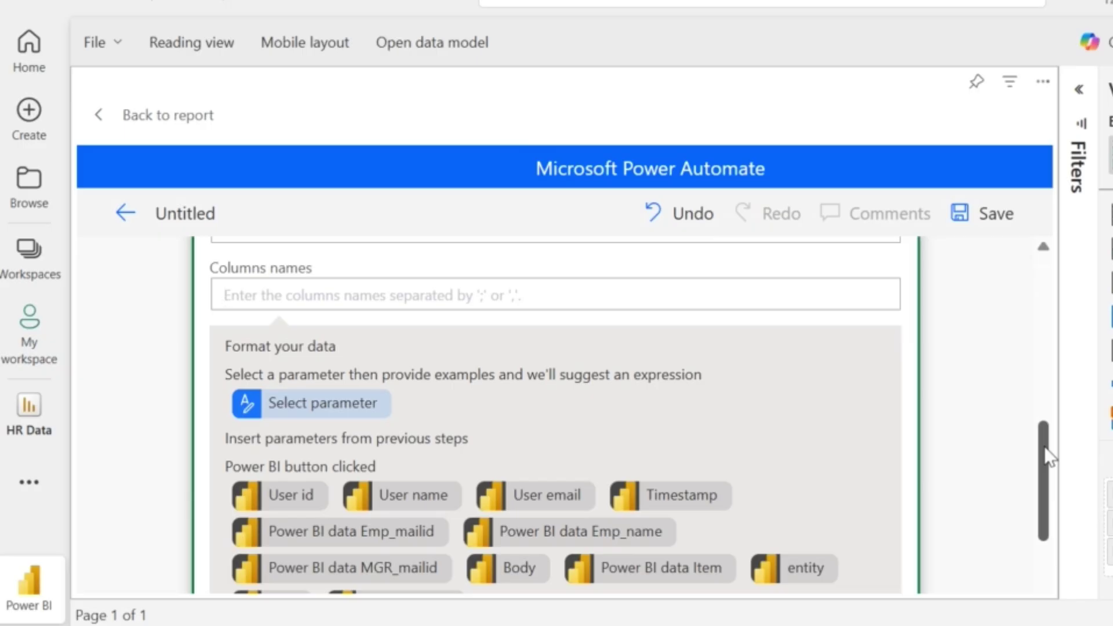
{"action": "type", "text": "Date"}
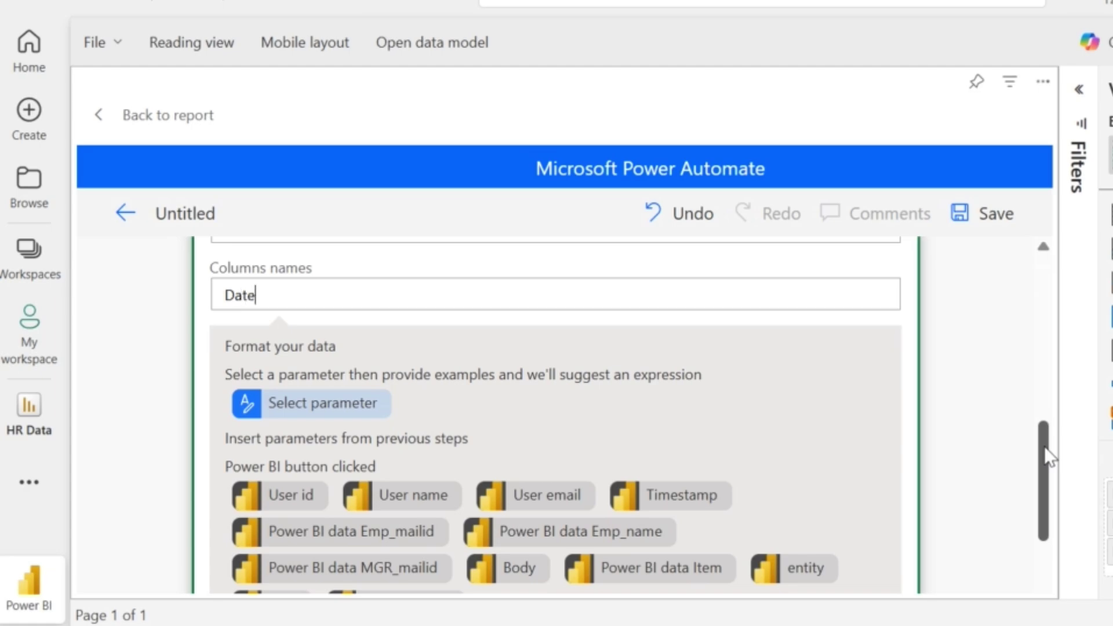
{"action": "type", "text": "_time,Emp_name"}
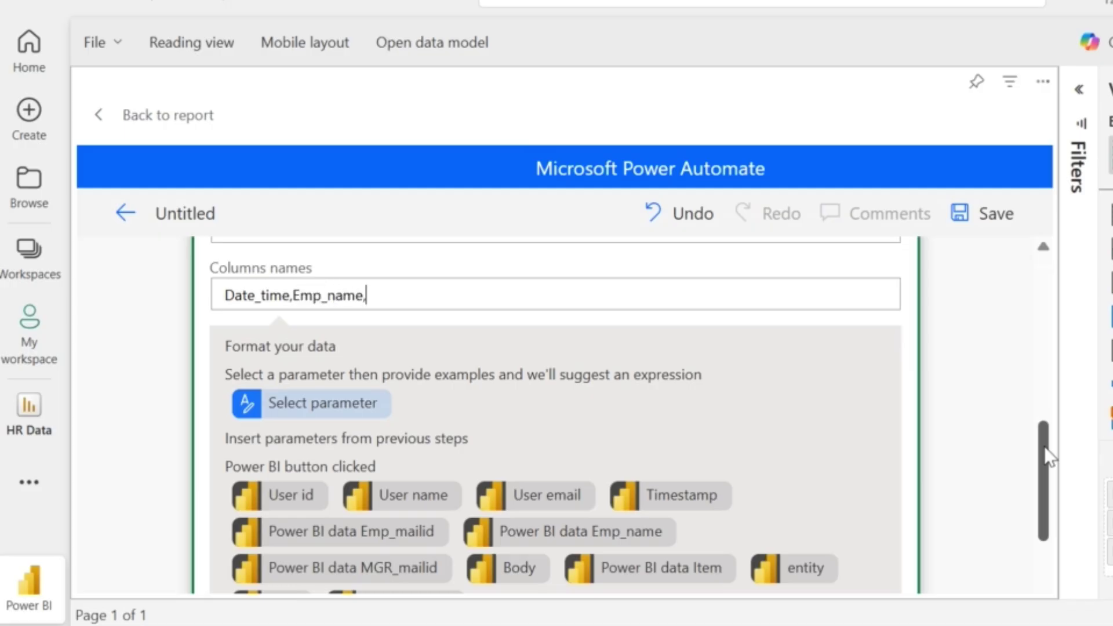
{"action": "type", "text": ",Emp_mail,"}
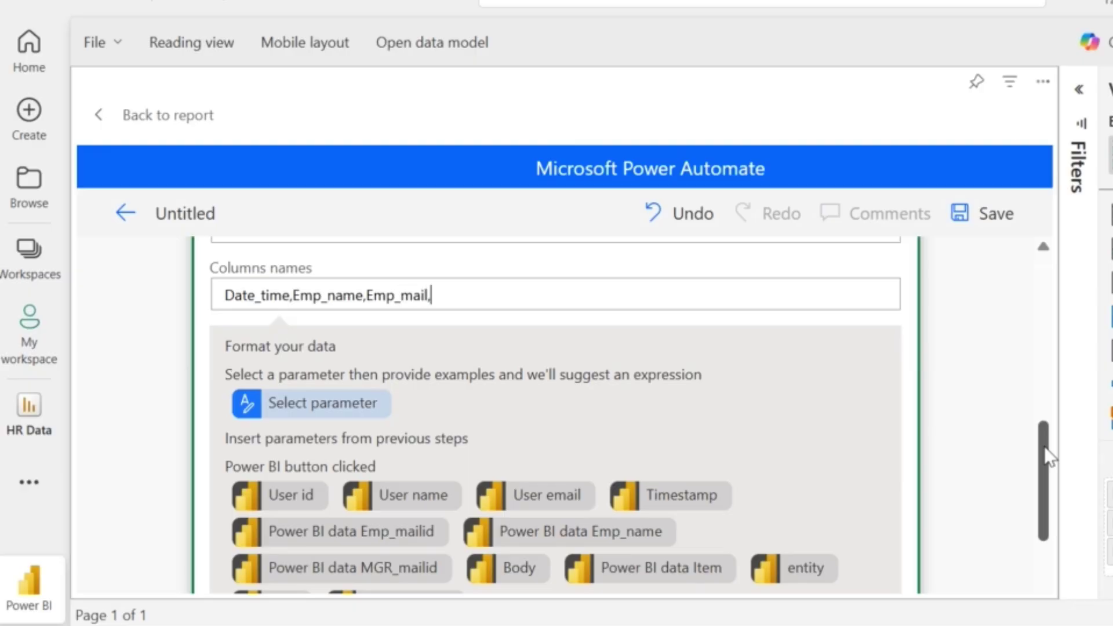
{"action": "type", "text": "Manager_"}
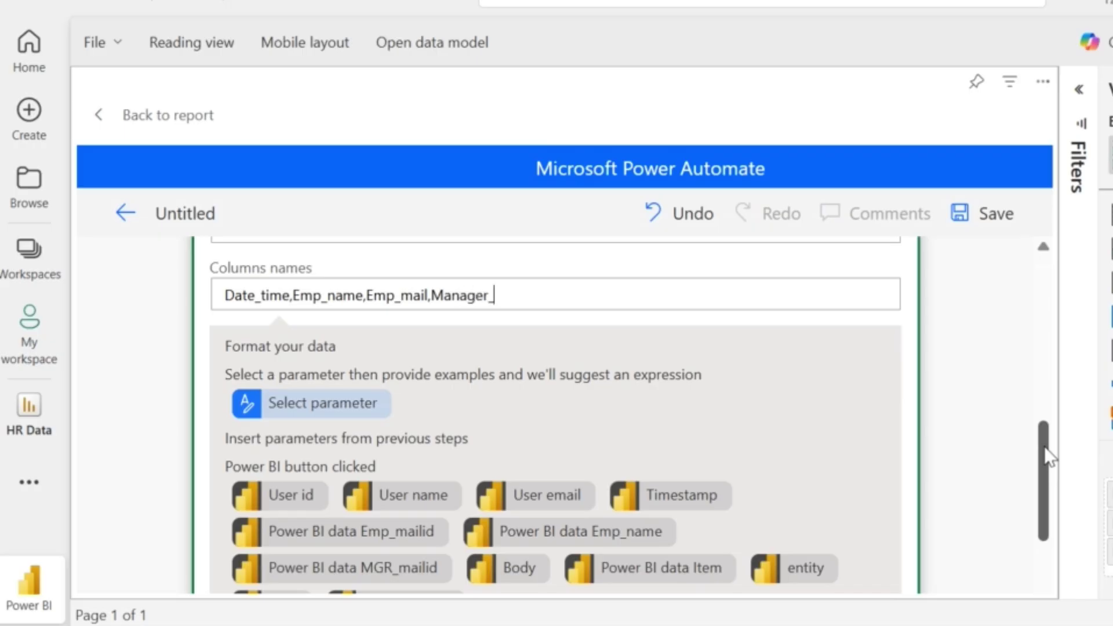
{"action": "type", "text": "mail"}
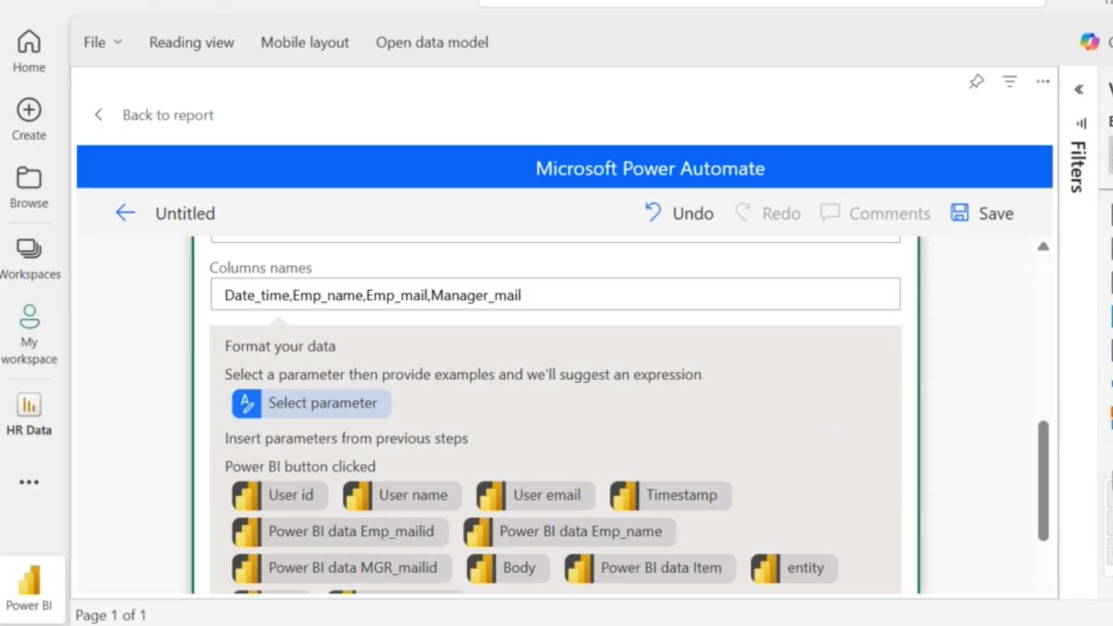
Step: Save the Create table flow and apply it to the report's flow visual
{"action": "scroll", "coordinate": [1011, 454], "scroll_direction": "down", "scroll_amount": 3}
{"action": "left_click", "coordinate": [640, 573]}
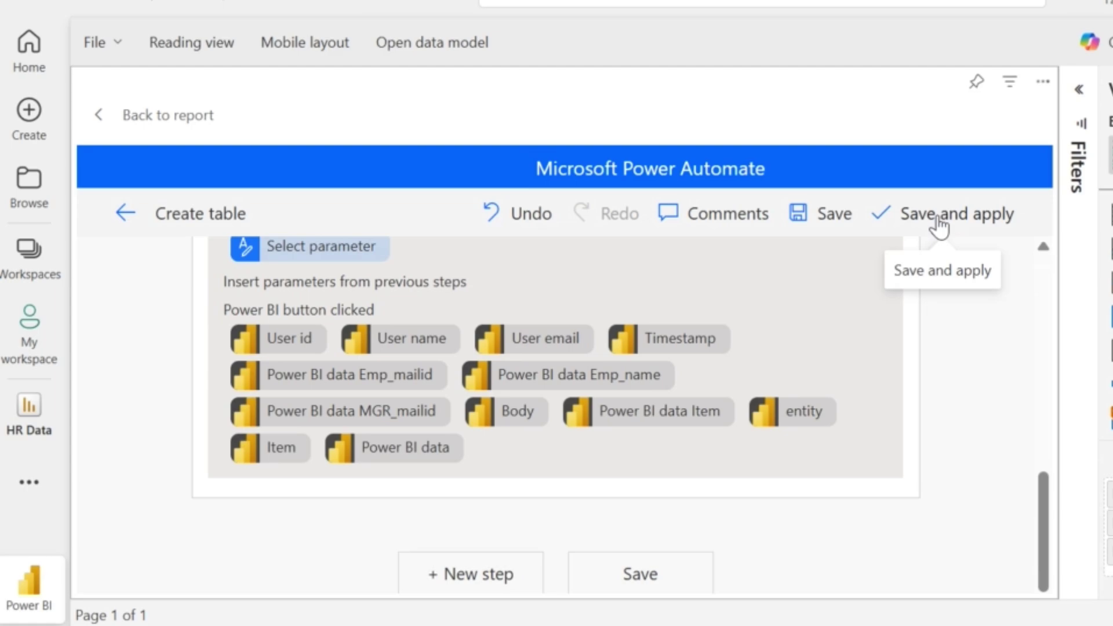
{"action": "left_click", "coordinate": [936, 218]}
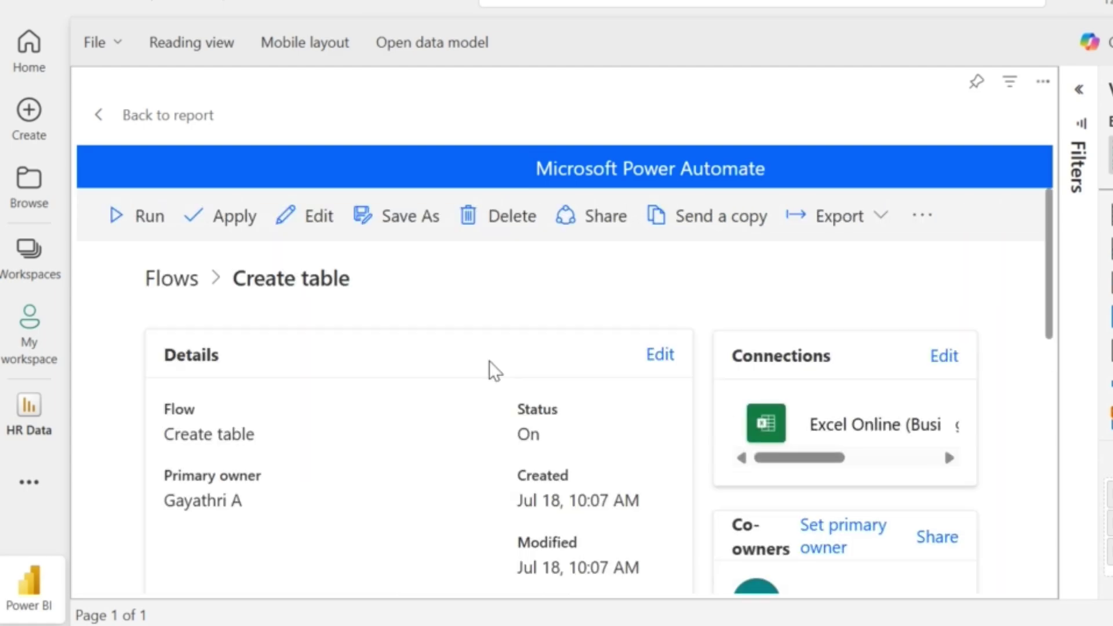
Step: Run the Create table flow and open its run history
{"action": "left_click", "coordinate": [138, 221]}
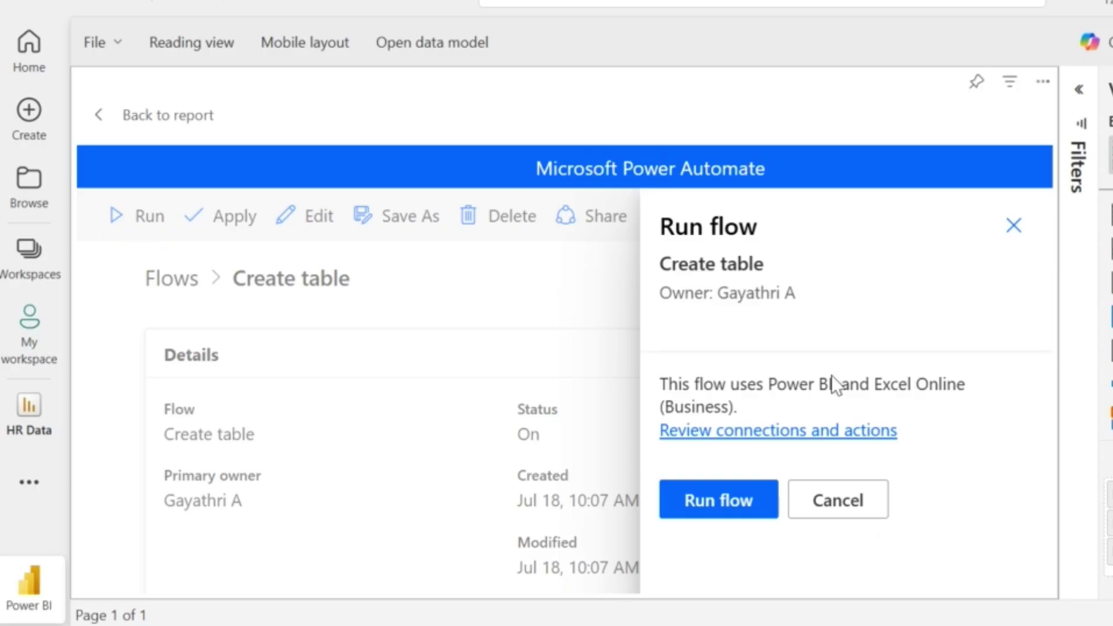
{"action": "left_click", "coordinate": [728, 509]}
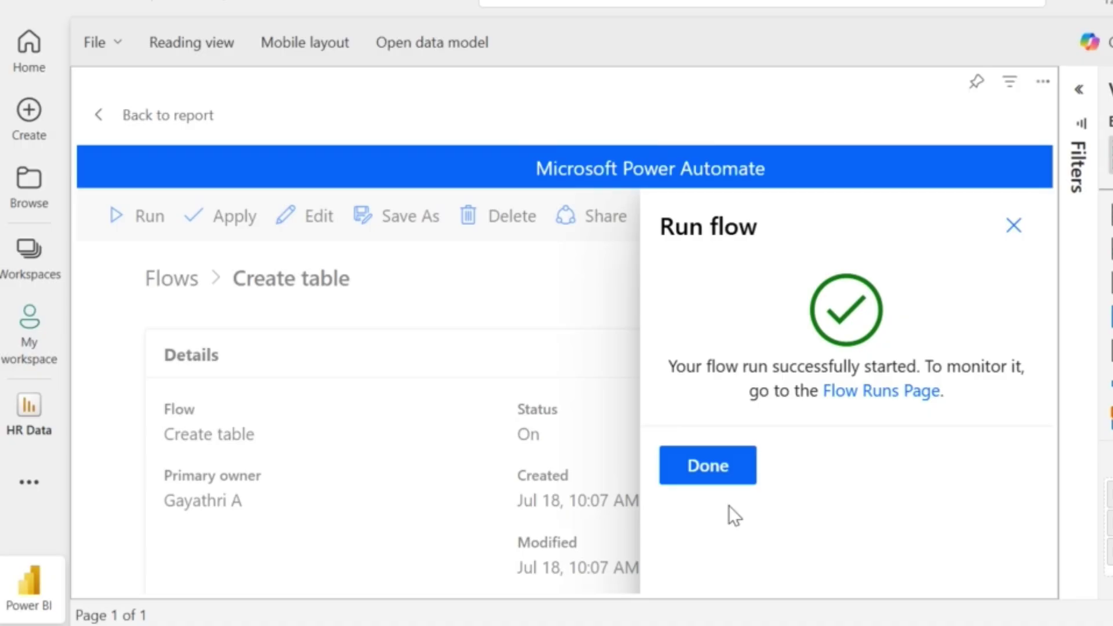
{"action": "left_click", "coordinate": [906, 389]}
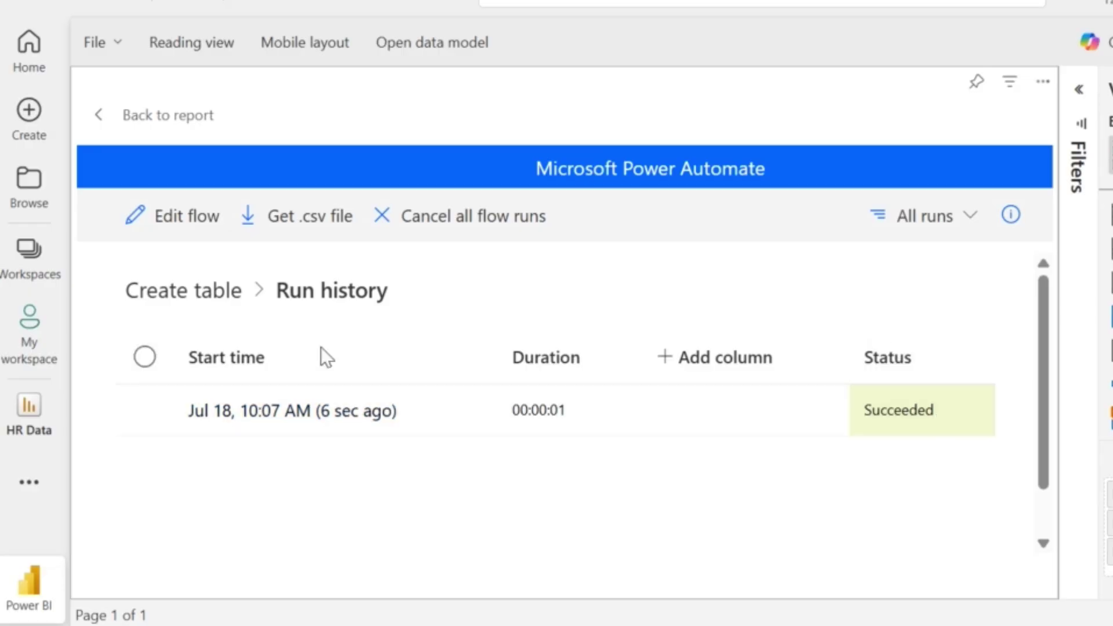
Step: Switch to the Birthday_log workbook in Excel and widen the Date_time column
{"action": "key", "text": "alt+Tab"}
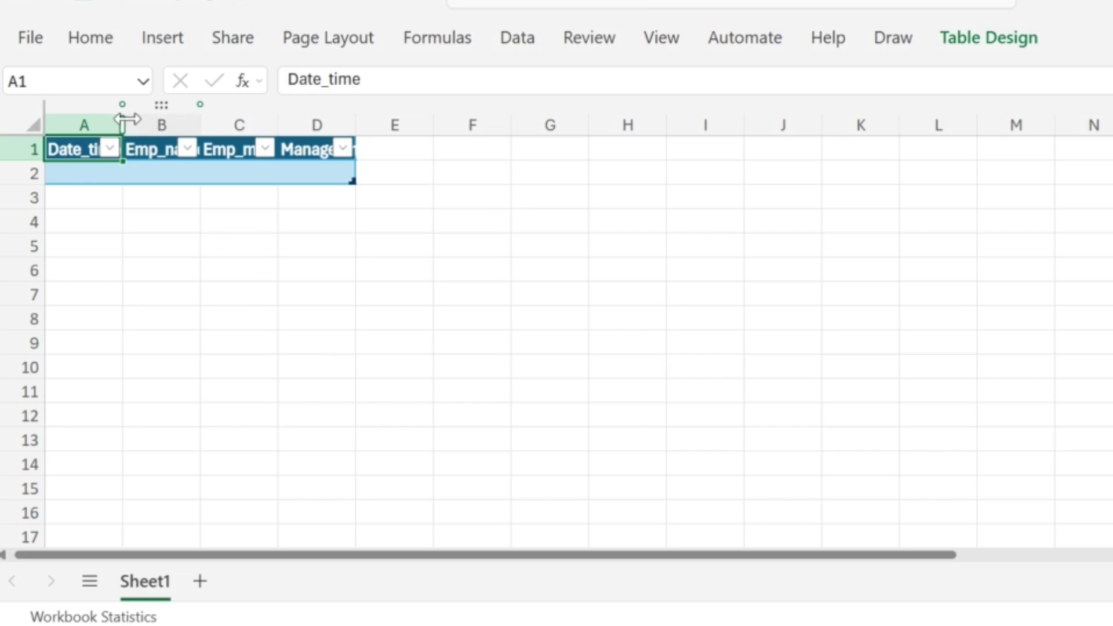
{"action": "left_click_drag", "start_coordinate": [123, 119], "coordinate": [229, 122]}
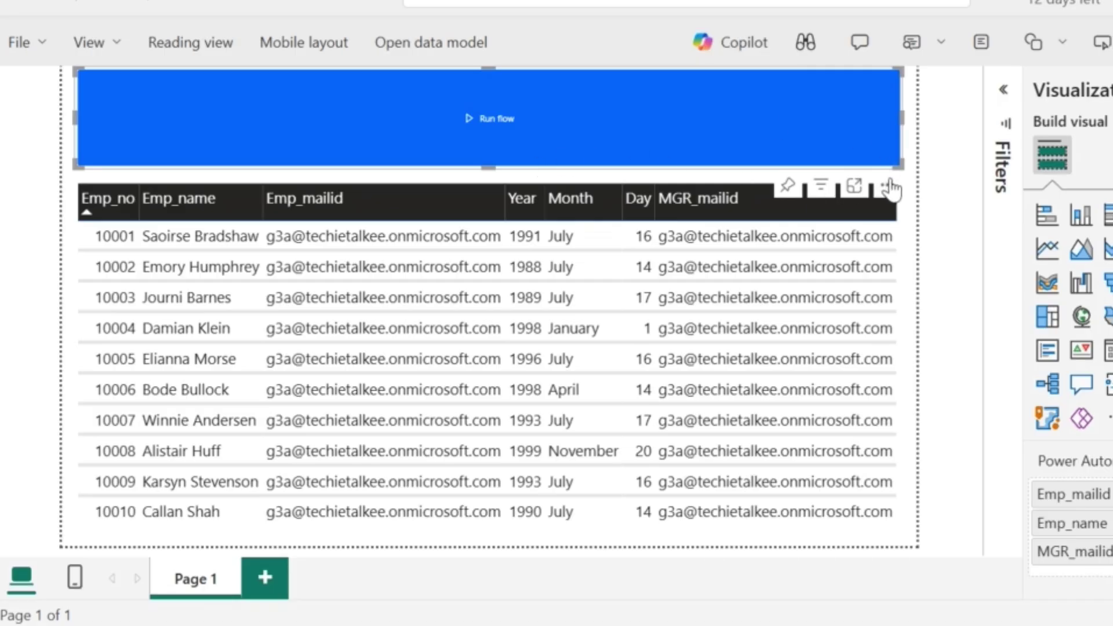
Step: Edit the Power Automate visual in the report and open the ApiConnection -> Apply to each,Send an email (V2) flow for editing
{"action": "left_click", "coordinate": [886, 191]}
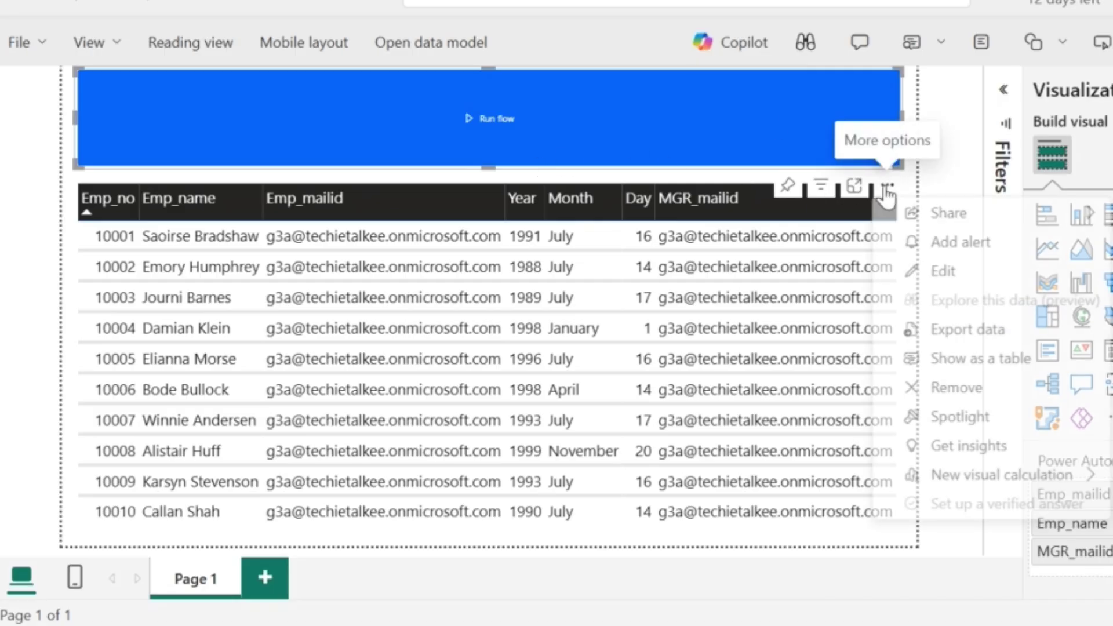
{"action": "left_click", "coordinate": [936, 273]}
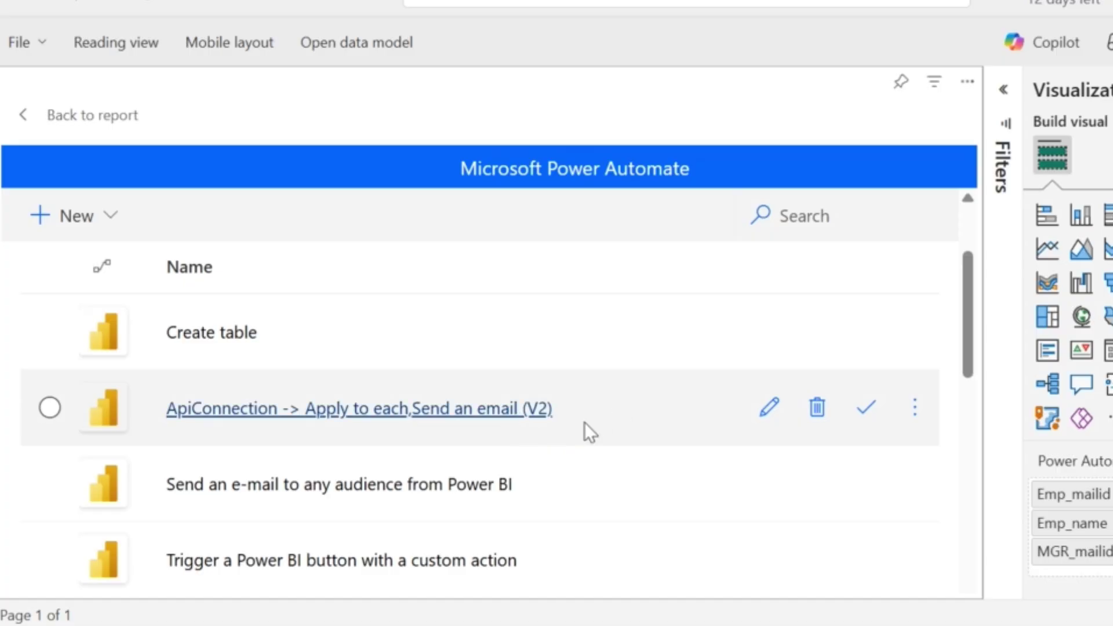
{"action": "left_click", "coordinate": [761, 413]}
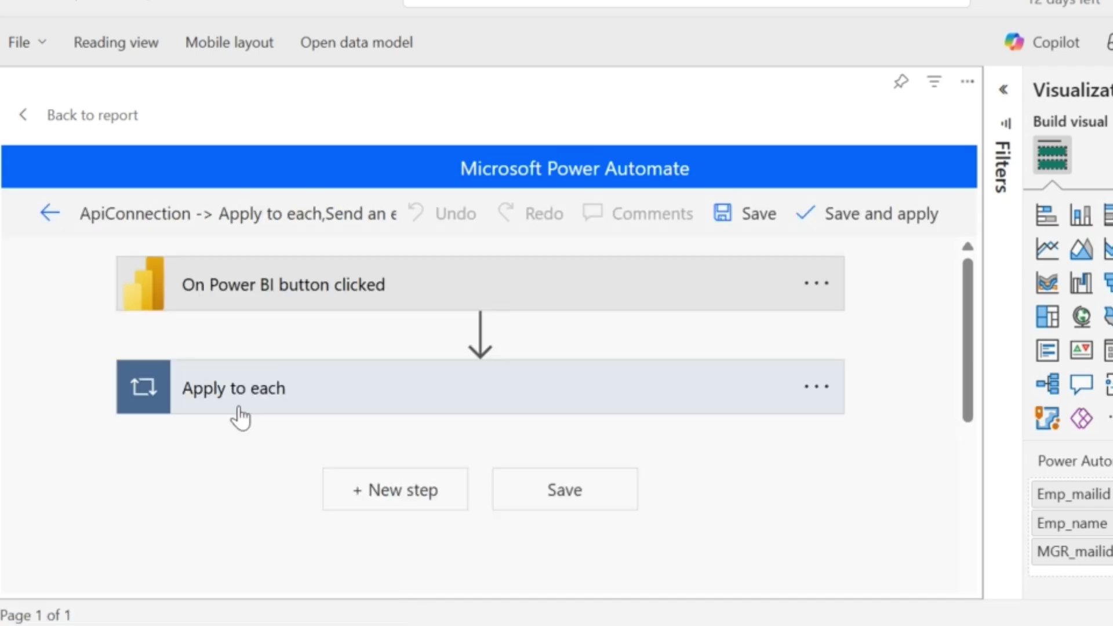
Step: Add an Excel Online (Business) Add a row into a table action as a new step after the Apply to each loop
{"action": "left_click", "coordinate": [250, 398]}
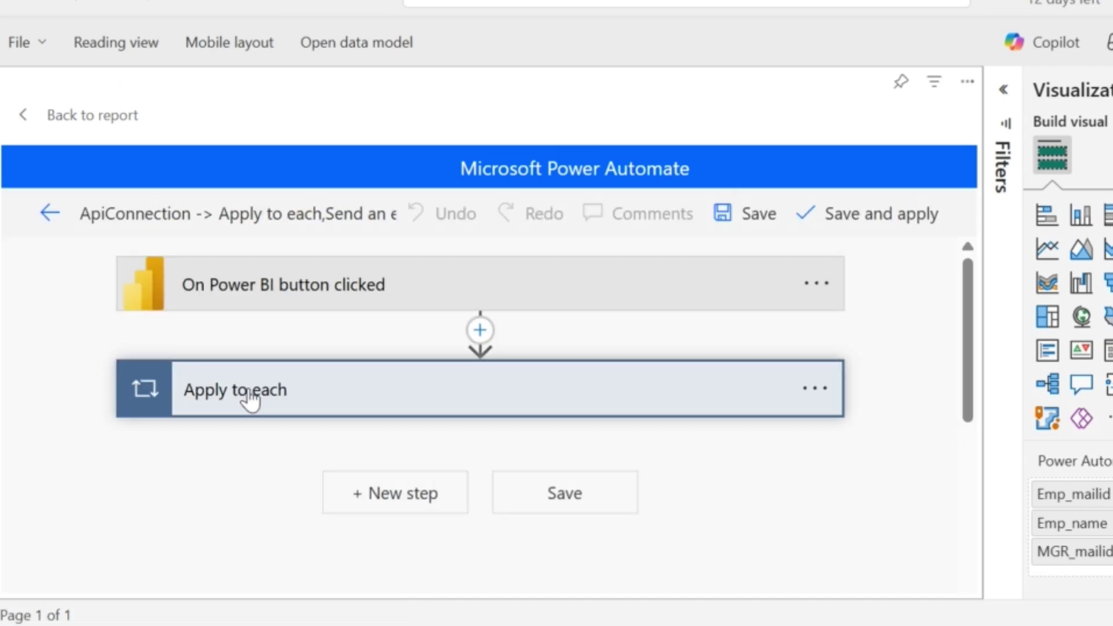
{"action": "left_click_drag", "start_coordinate": [966, 348], "coordinate": [979, 419]}
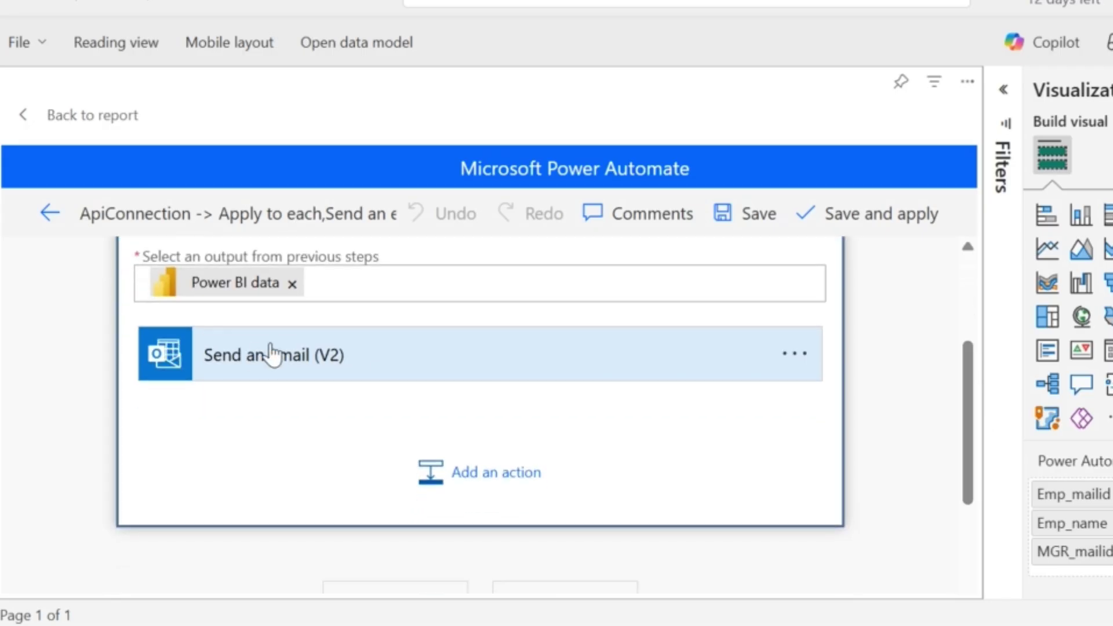
{"action": "left_click_drag", "start_coordinate": [972, 371], "coordinate": [968, 435]}
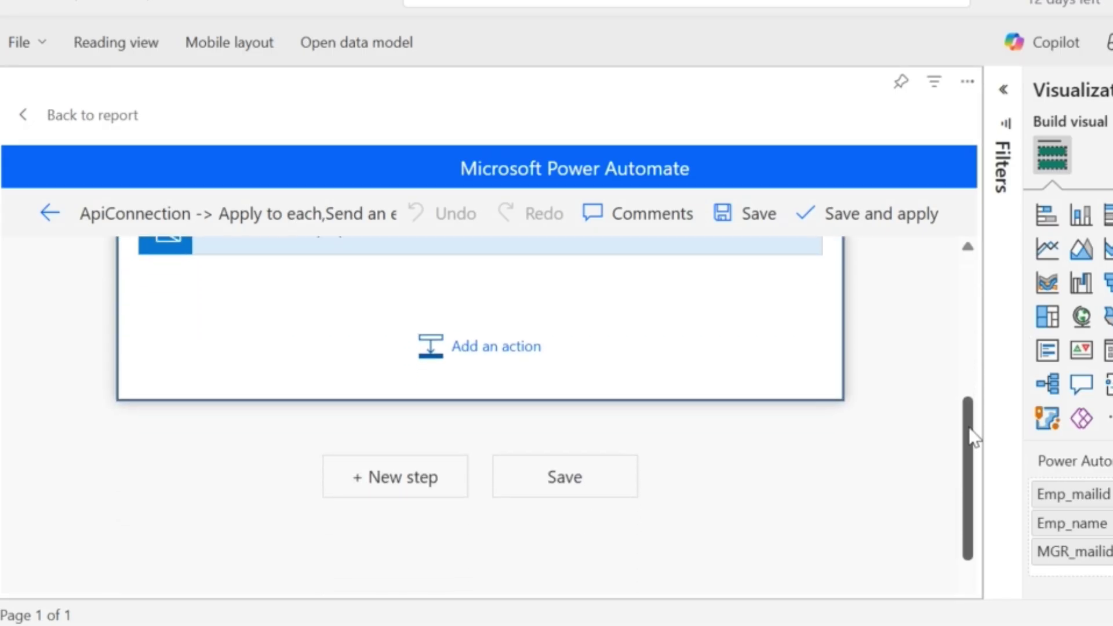
{"action": "left_click", "coordinate": [400, 466]}
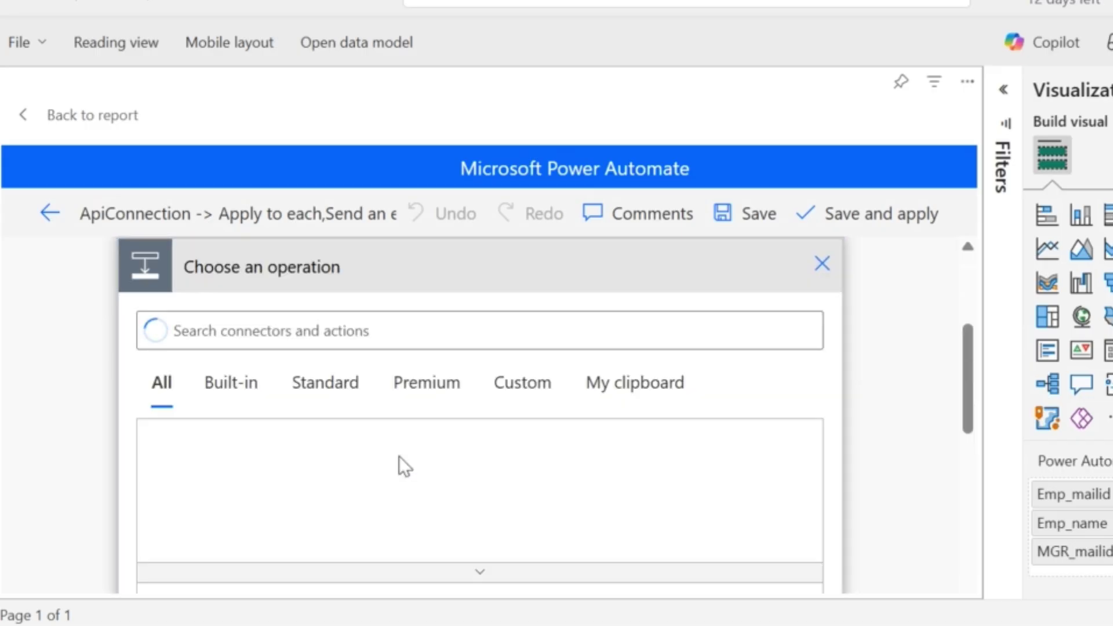
{"action": "left_click_drag", "start_coordinate": [969, 373], "coordinate": [976, 390]}
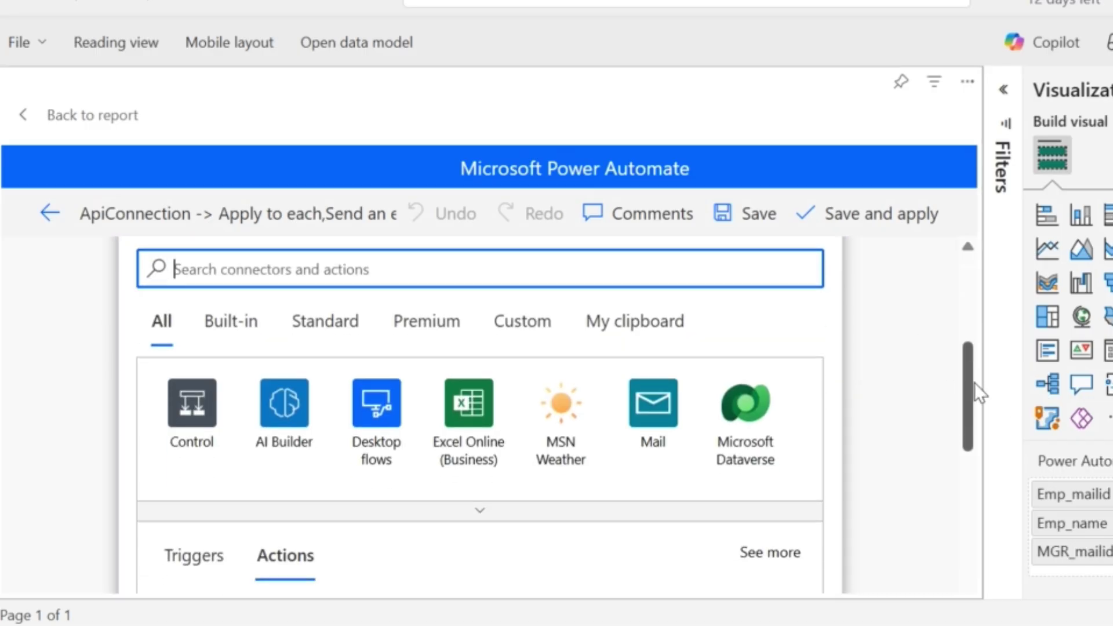
{"action": "left_click", "coordinate": [471, 409]}
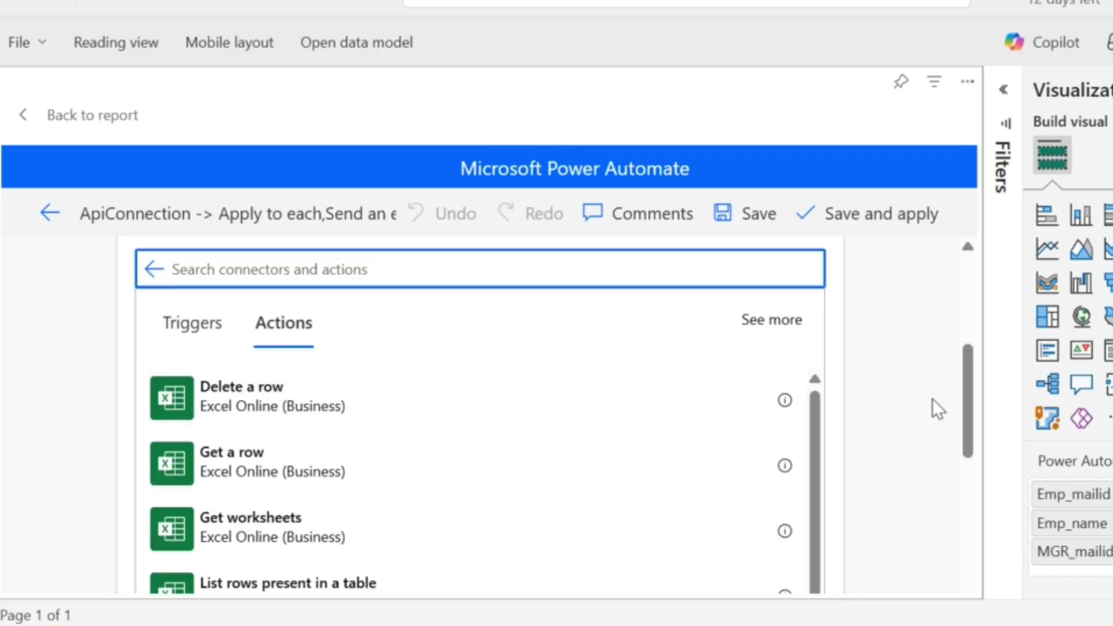
{"action": "left_click_drag", "start_coordinate": [976, 390], "coordinate": [971, 412]}
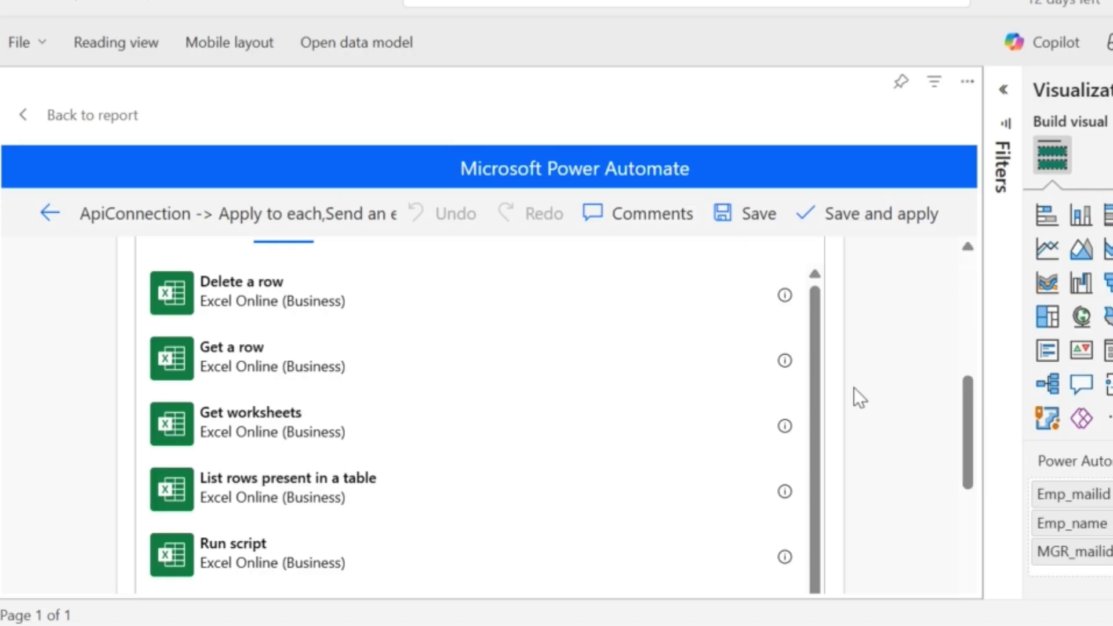
{"action": "scroll", "coordinate": [816, 347], "scroll_direction": "down", "scroll_amount": 6}
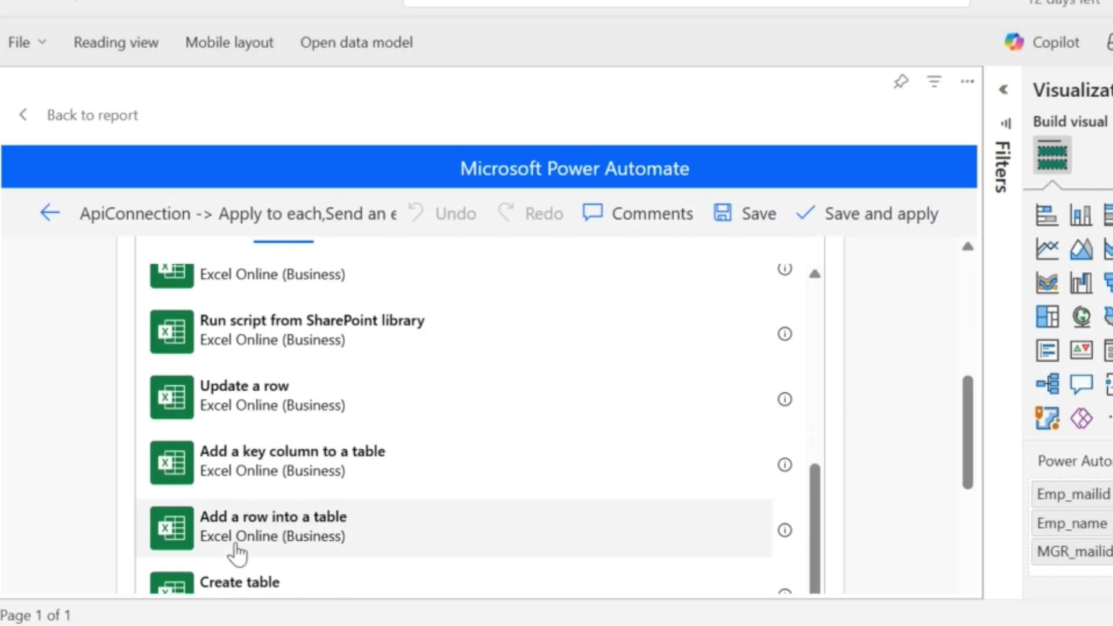
{"action": "left_click", "coordinate": [236, 545]}
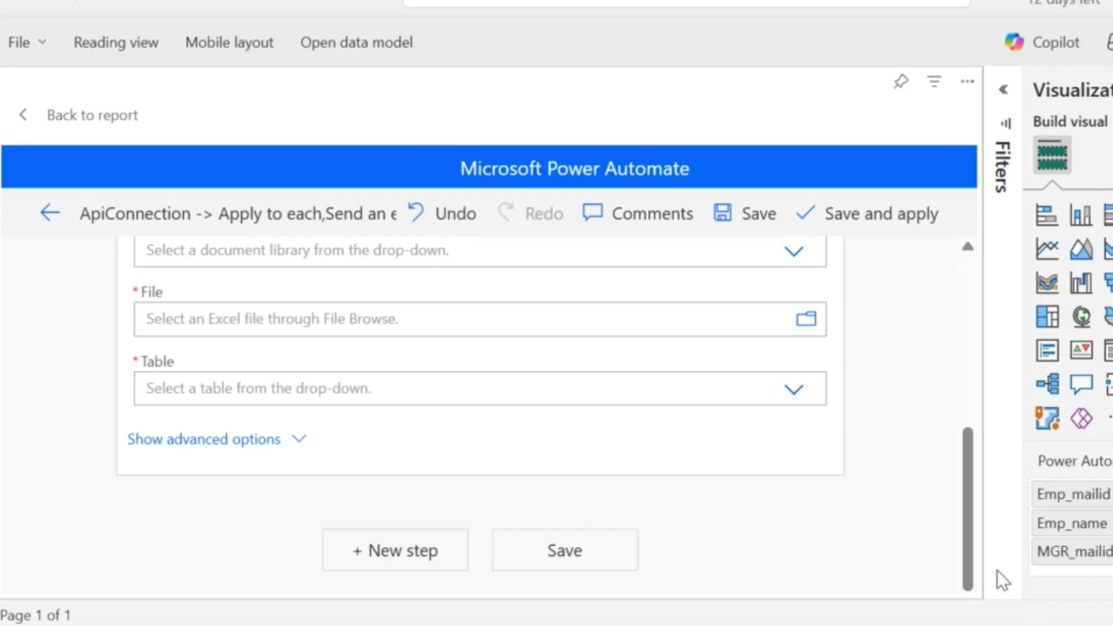
Step: Point the row action to the Birthday table in Birthday_log.xlsx, in the Documents library of SharePoint Site - Communication site
{"action": "left_click", "coordinate": [794, 350]}
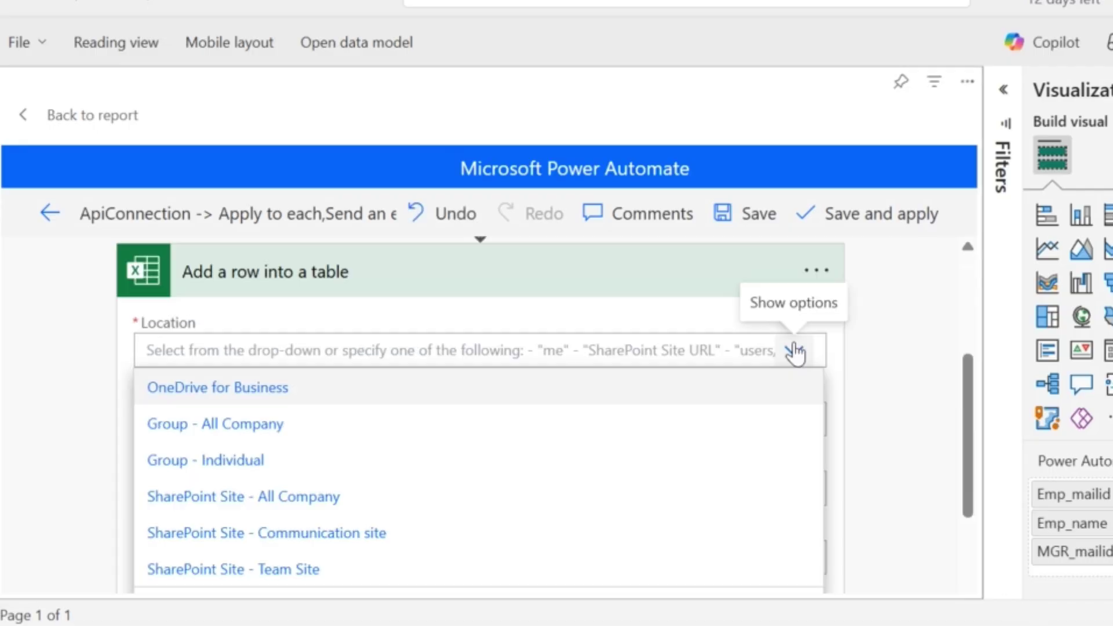
{"action": "left_click", "coordinate": [371, 532]}
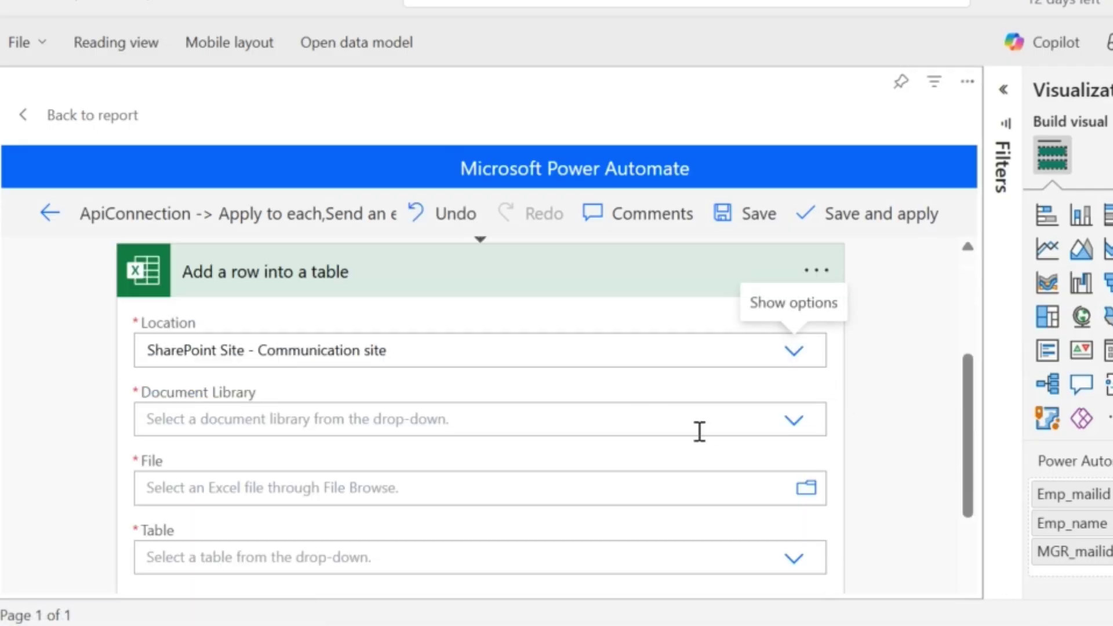
{"action": "left_click", "coordinate": [794, 422]}
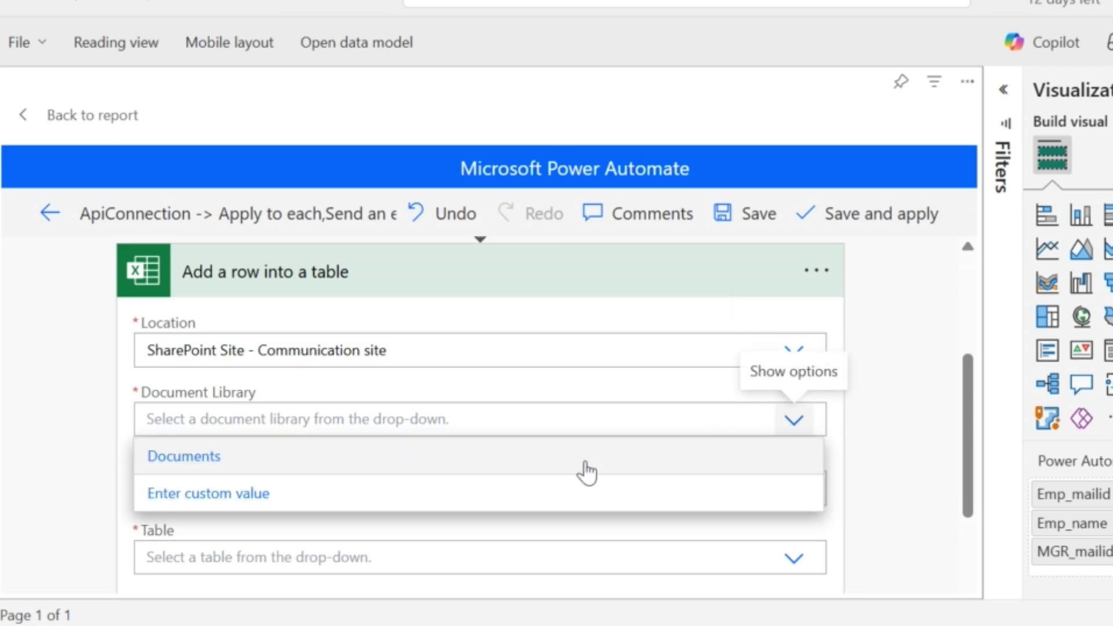
{"action": "left_click", "coordinate": [532, 463]}
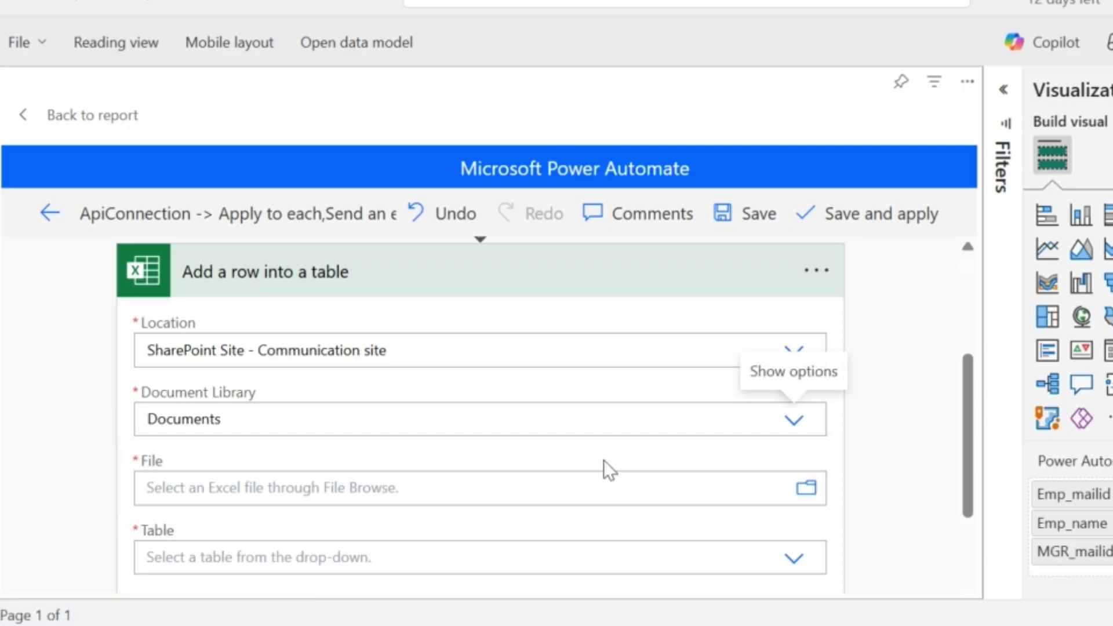
{"action": "left_click", "coordinate": [807, 491]}
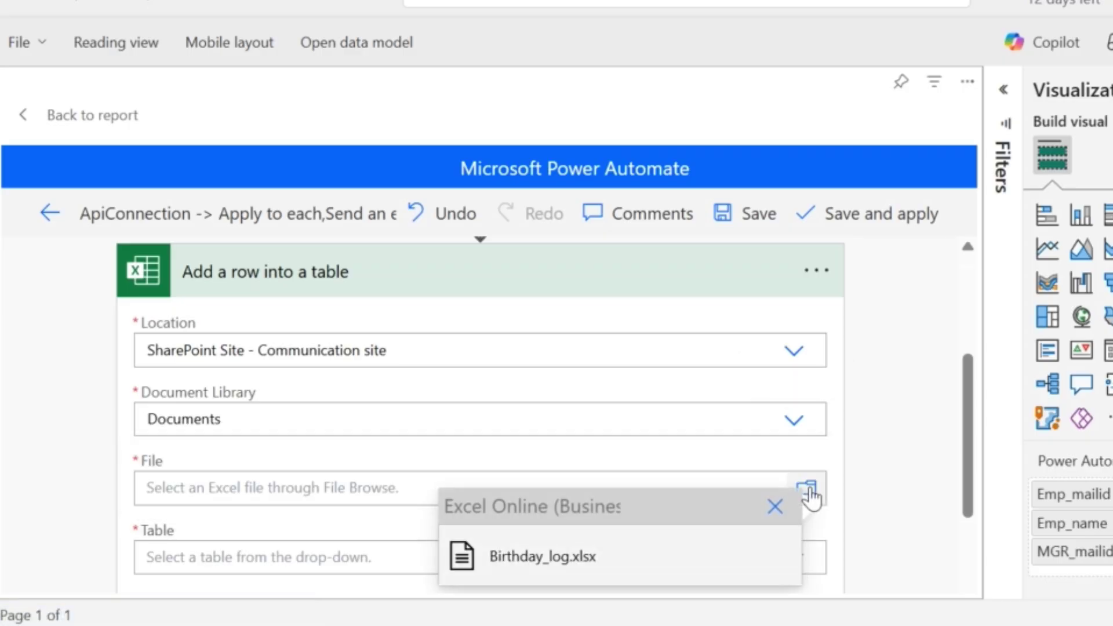
{"action": "left_click", "coordinate": [560, 557]}
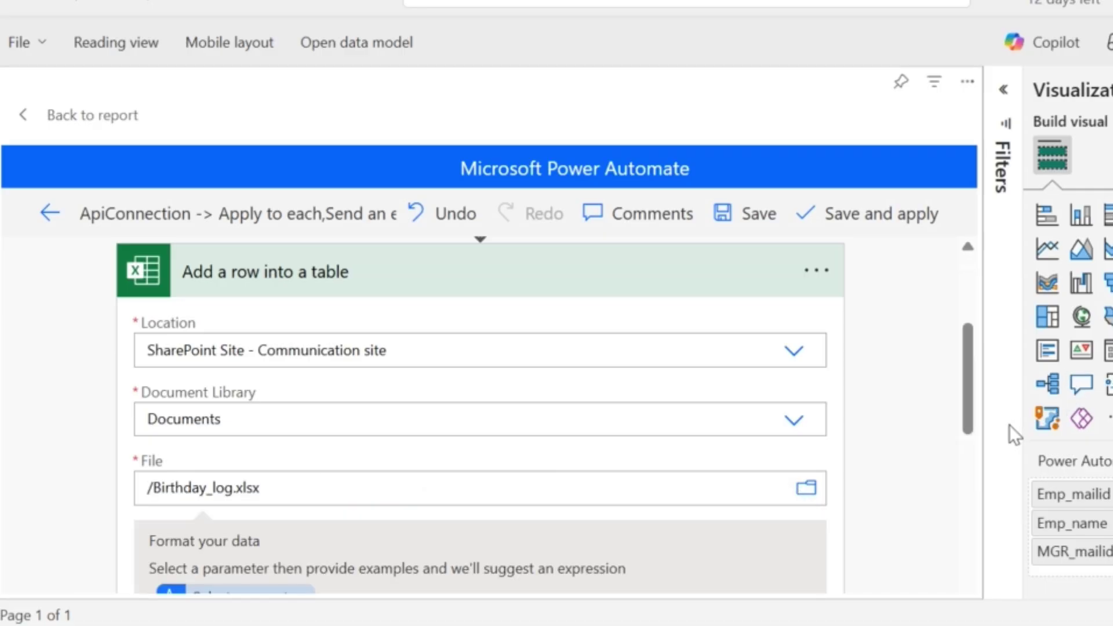
{"action": "left_click_drag", "start_coordinate": [969, 410], "coordinate": [981, 582]}
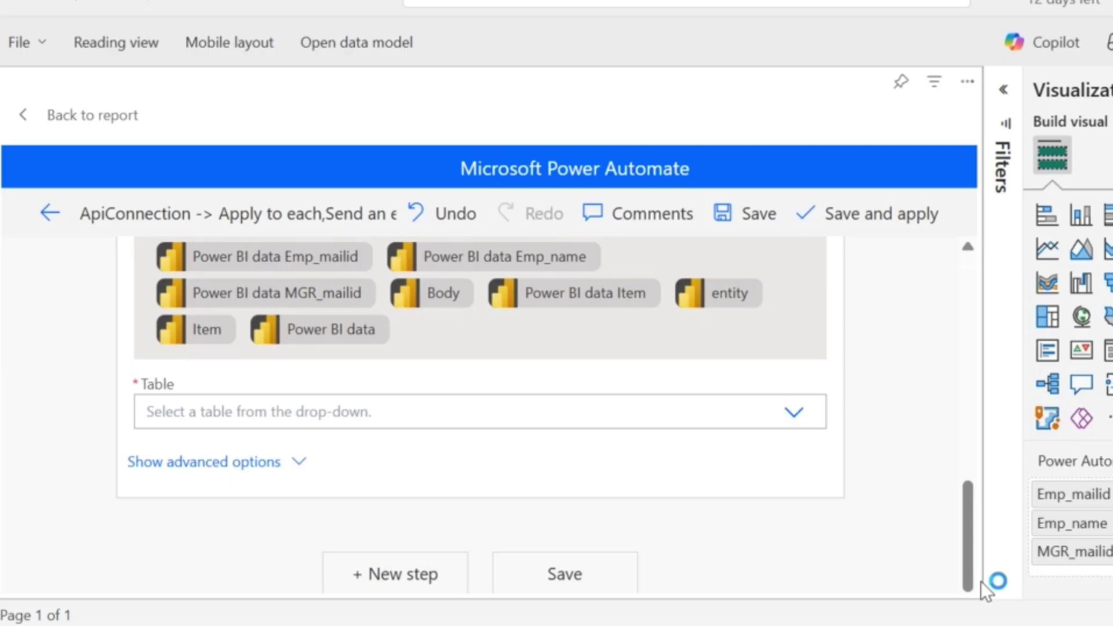
{"action": "left_click", "coordinate": [794, 414]}
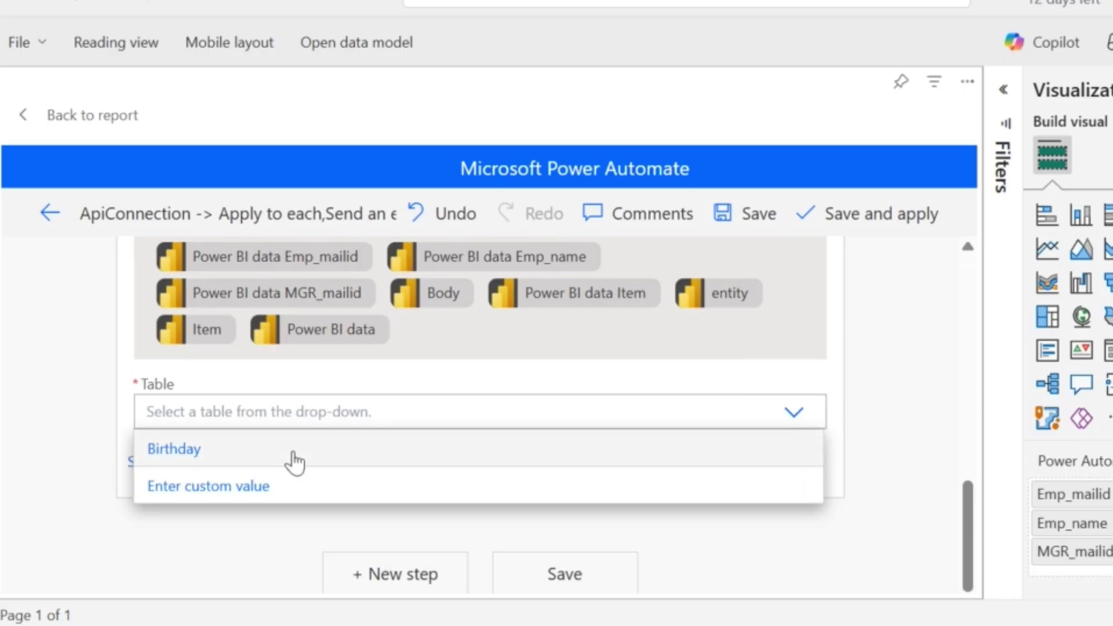
{"action": "left_click", "coordinate": [295, 462]}
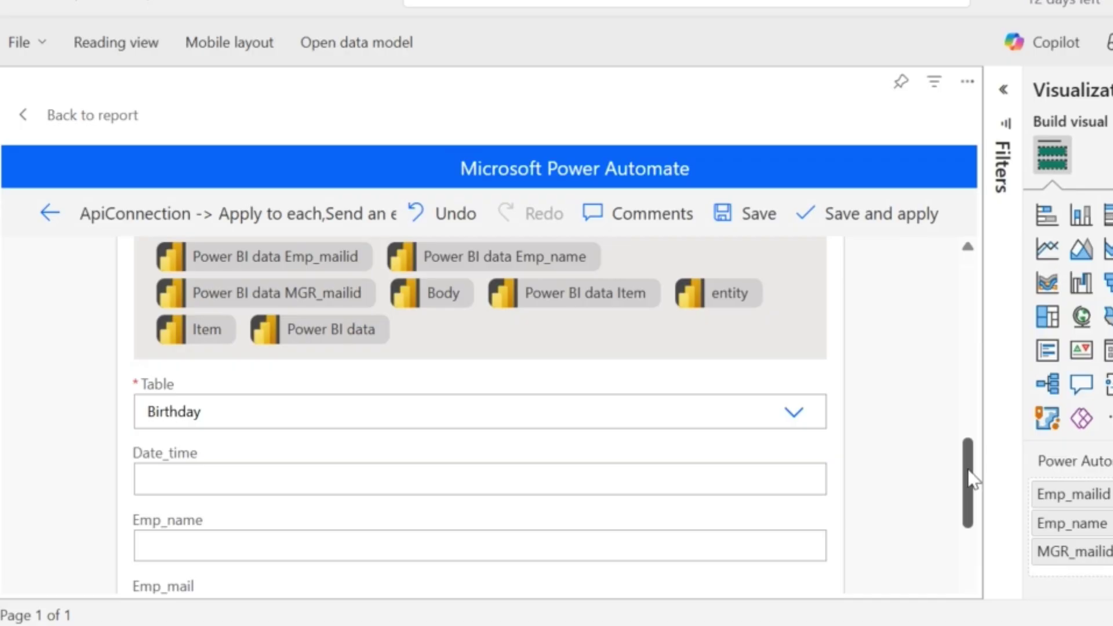
Step: Fill the Date_time column with the Timestamp parameter and Emp_name with Power BI data Emp_name
{"action": "scroll", "coordinate": [972, 480], "scroll_direction": "down", "scroll_amount": 2}
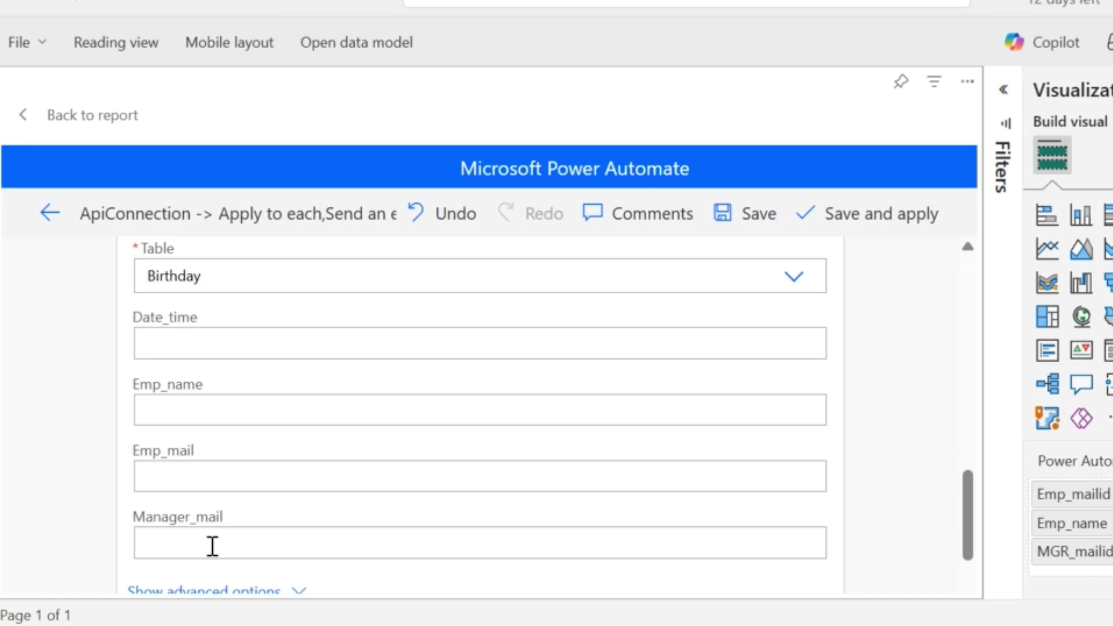
{"action": "left_click", "coordinate": [375, 337]}
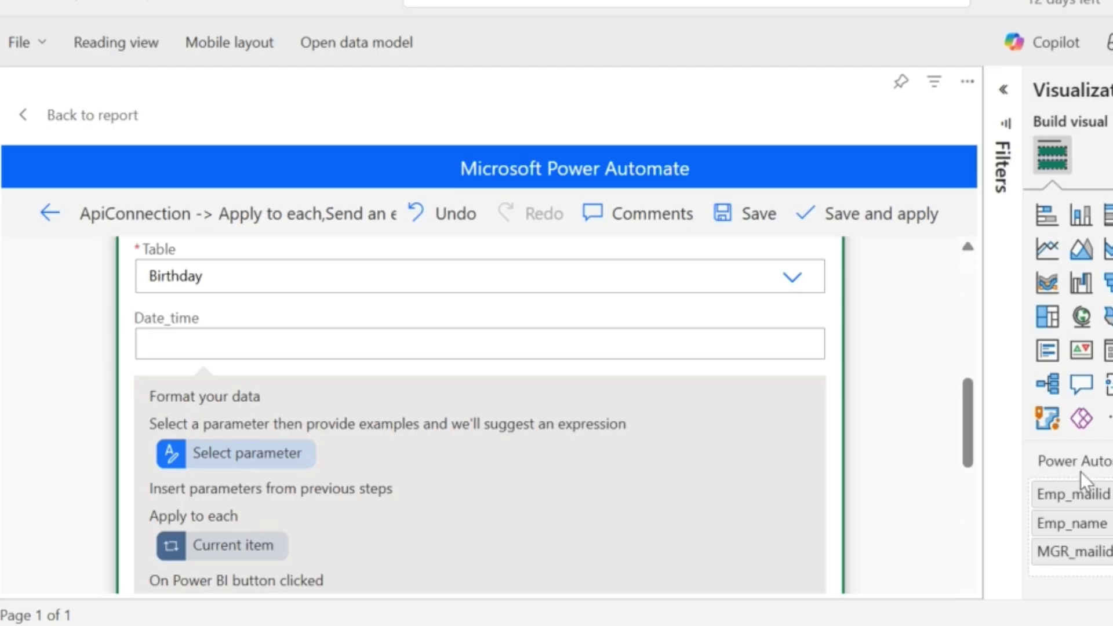
{"action": "left_click_drag", "start_coordinate": [971, 405], "coordinate": [975, 419]}
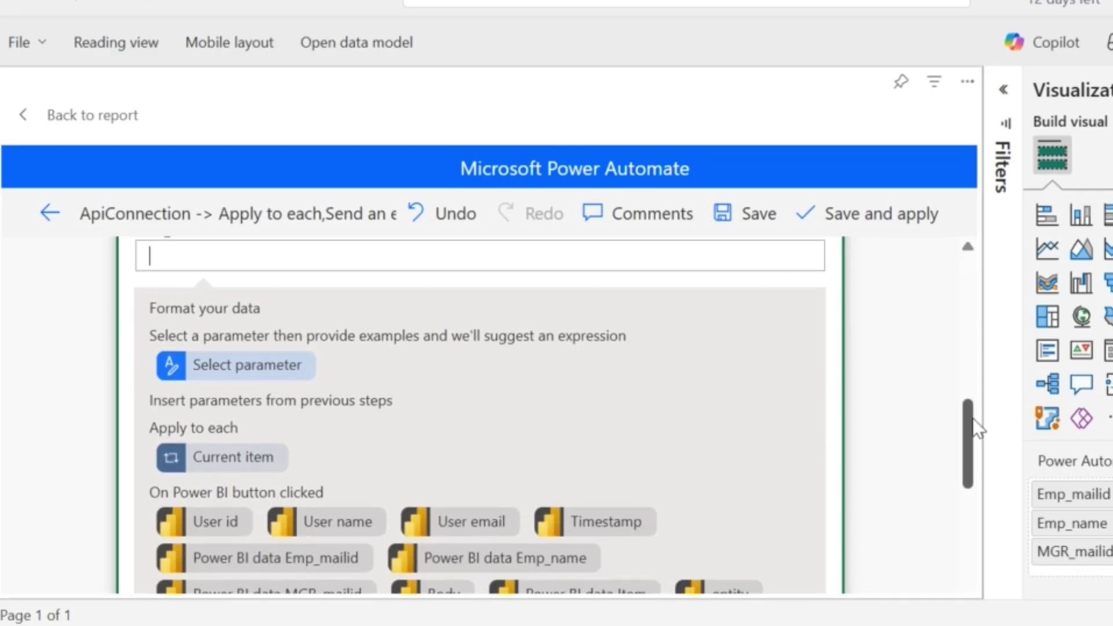
{"action": "left_click", "coordinate": [587, 525]}
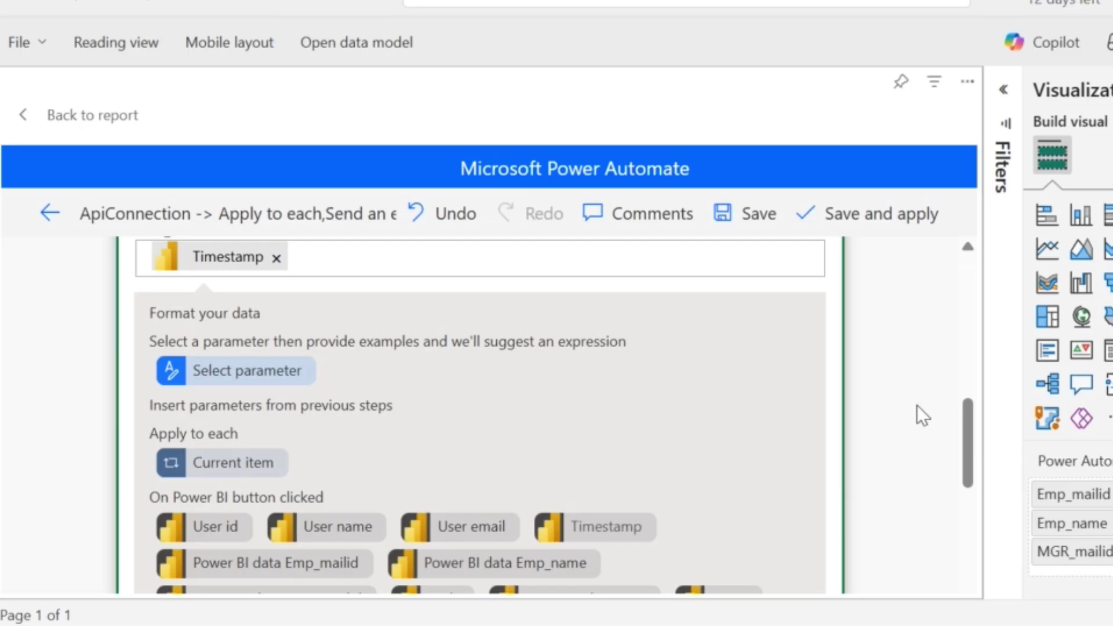
{"action": "left_click", "coordinate": [964, 432]}
{"action": "left_click_drag", "start_coordinate": [968, 441], "coordinate": [974, 525]}
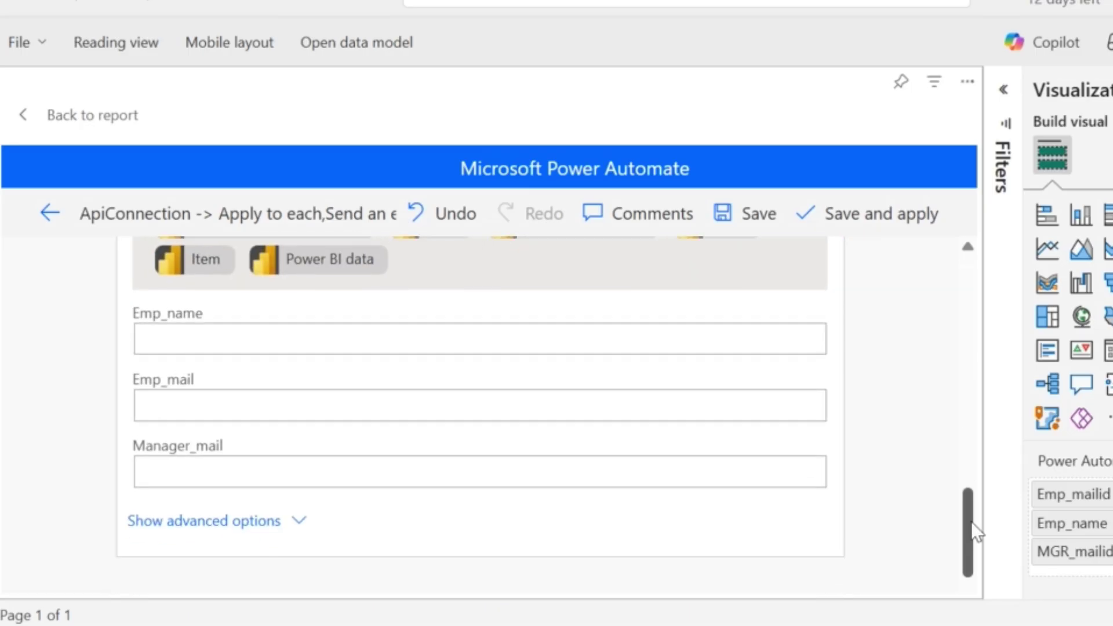
{"action": "left_click", "coordinate": [479, 347]}
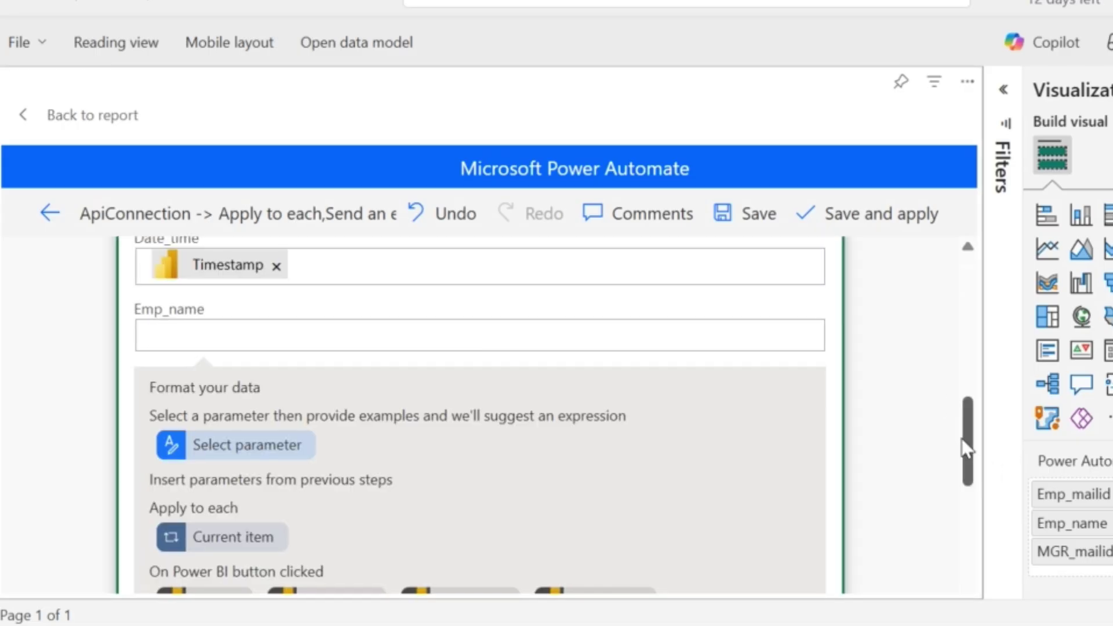
{"action": "left_click_drag", "start_coordinate": [964, 447], "coordinate": [973, 495]}
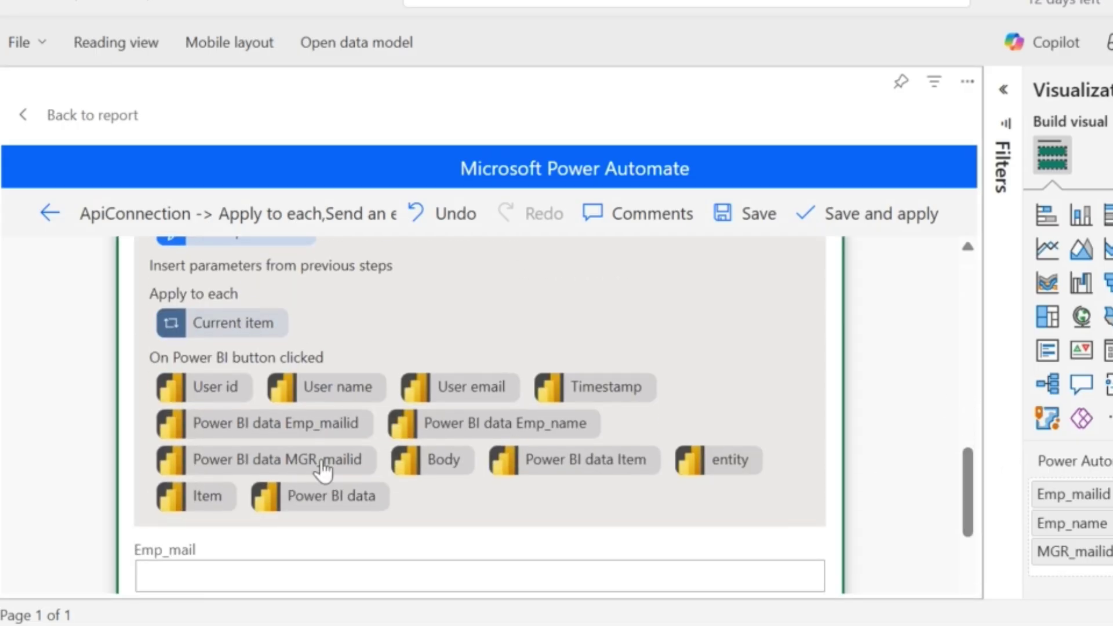
{"action": "left_click", "coordinate": [467, 429]}
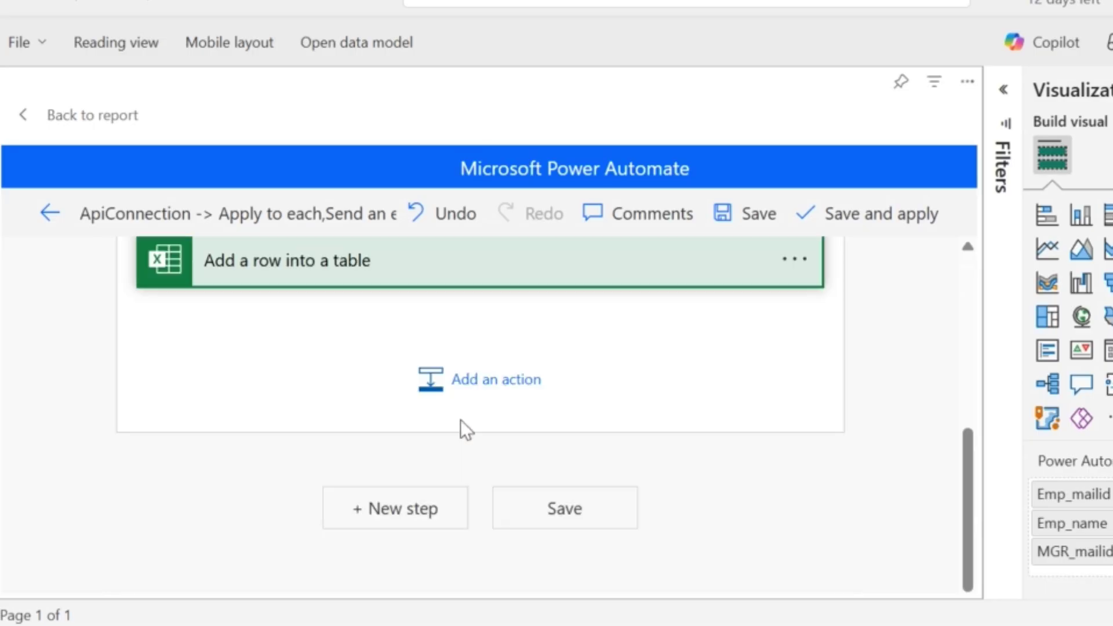
Step: Fill the Emp_mail column with Power BI data Emp_mailid and Manager_mail with Power BI data MGR_mailid
{"action": "left_click", "coordinate": [231, 355]}
{"action": "mouse_move", "coordinate": [969, 505]}
{"action": "left_mouse_down"}
{"action": "mouse_move", "coordinate": [969, 464]}
{"action": "mouse_move", "coordinate": [971, 510]}
{"action": "left_mouse_up"}
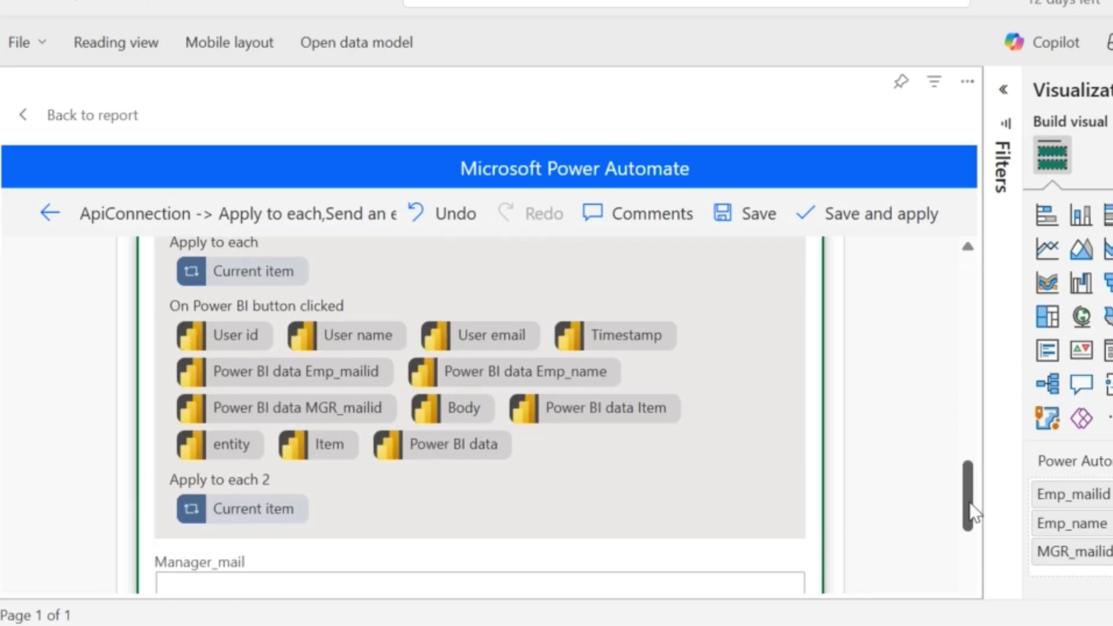
{"action": "left_click", "coordinate": [327, 378]}
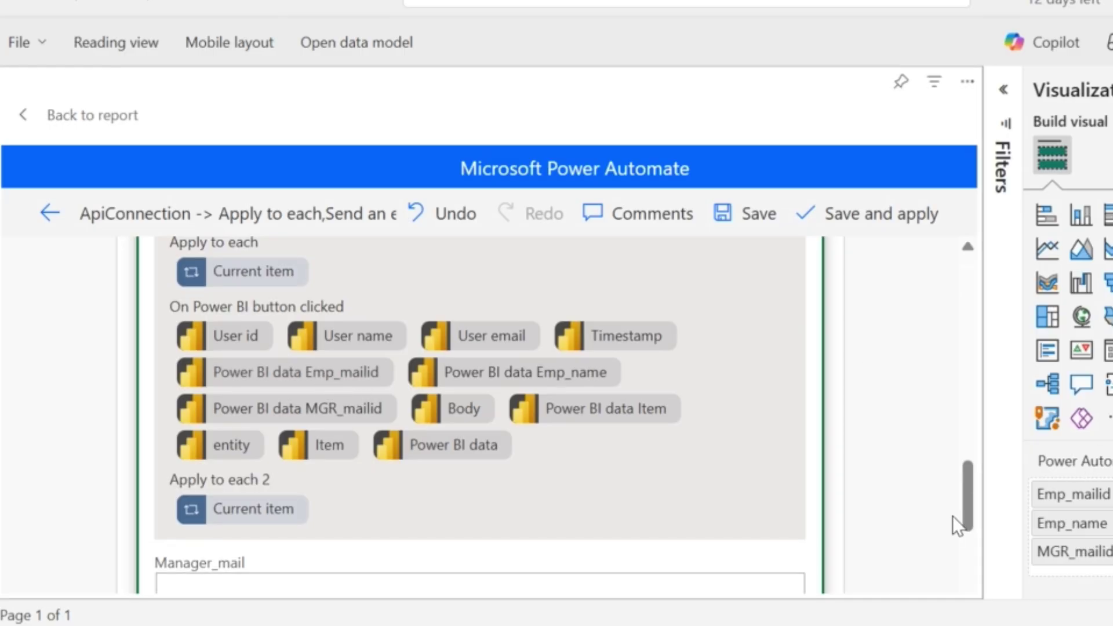
{"action": "left_click_drag", "start_coordinate": [967, 500], "coordinate": [976, 542]}
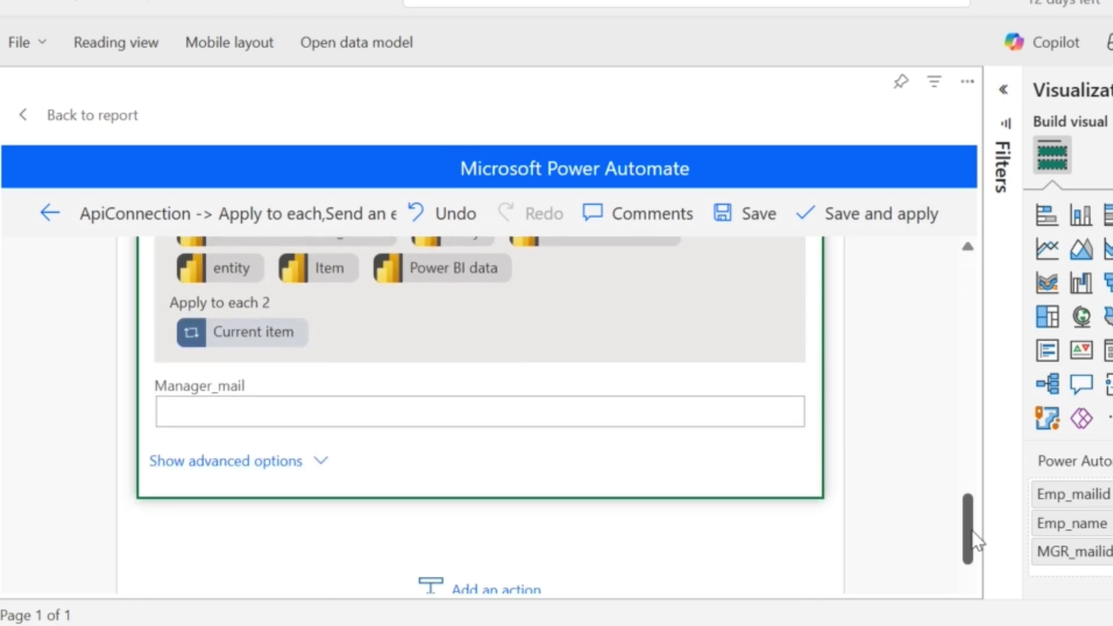
{"action": "left_click", "coordinate": [508, 412]}
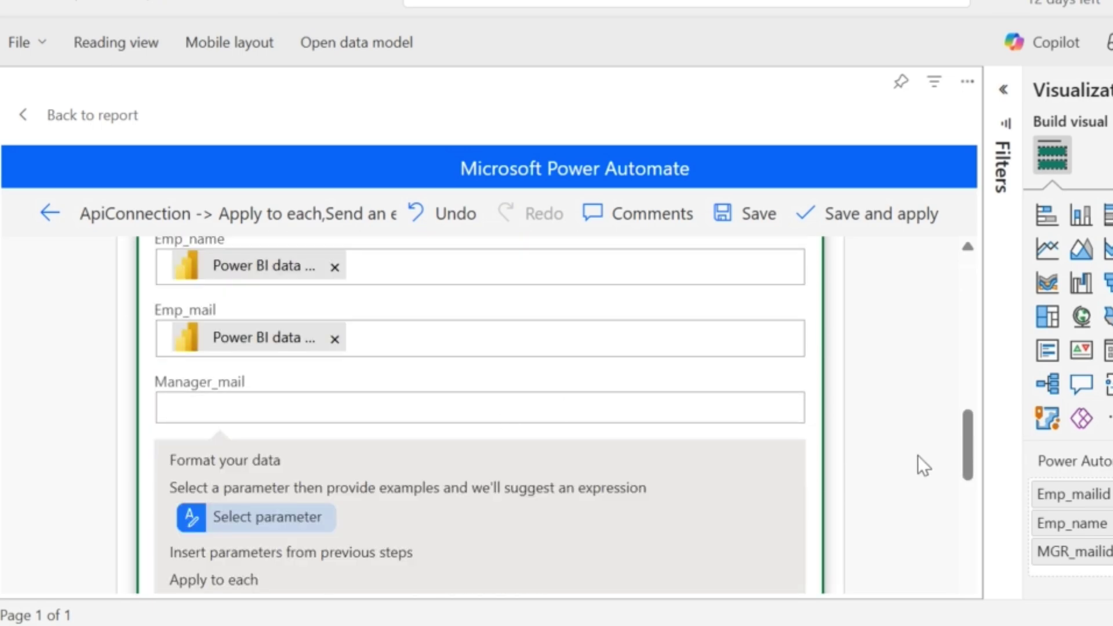
{"action": "left_click_drag", "start_coordinate": [974, 446], "coordinate": [972, 494]}
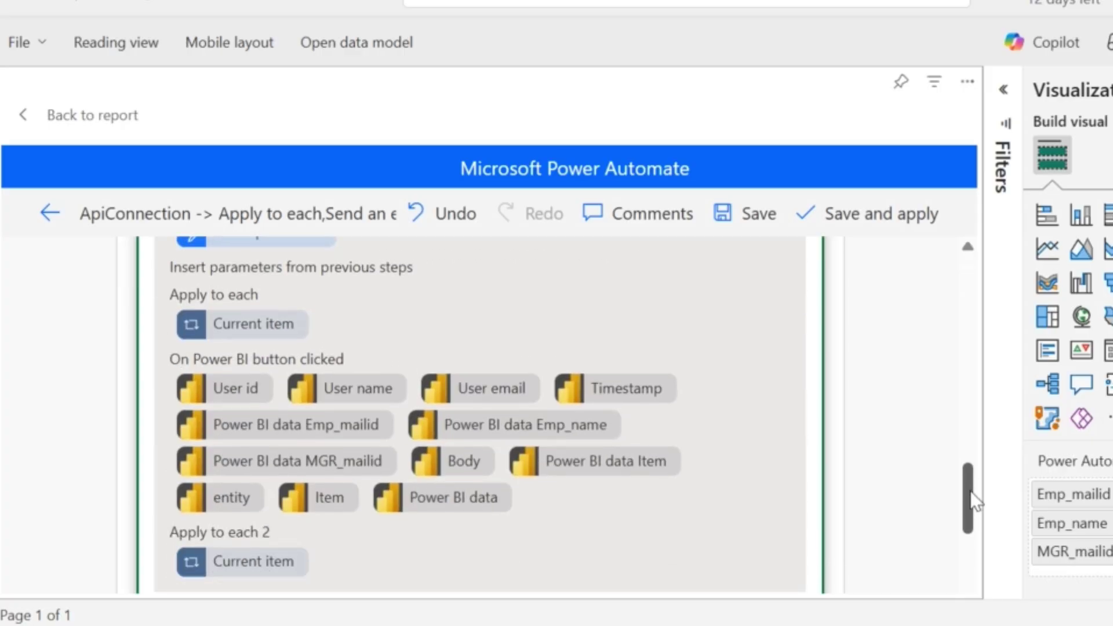
{"action": "left_click", "coordinate": [362, 472]}
Step: Save and apply the flow to the button, and return to the report in Reading view with its changes saved
{"action": "left_click_drag", "start_coordinate": [967, 508], "coordinate": [967, 551]}
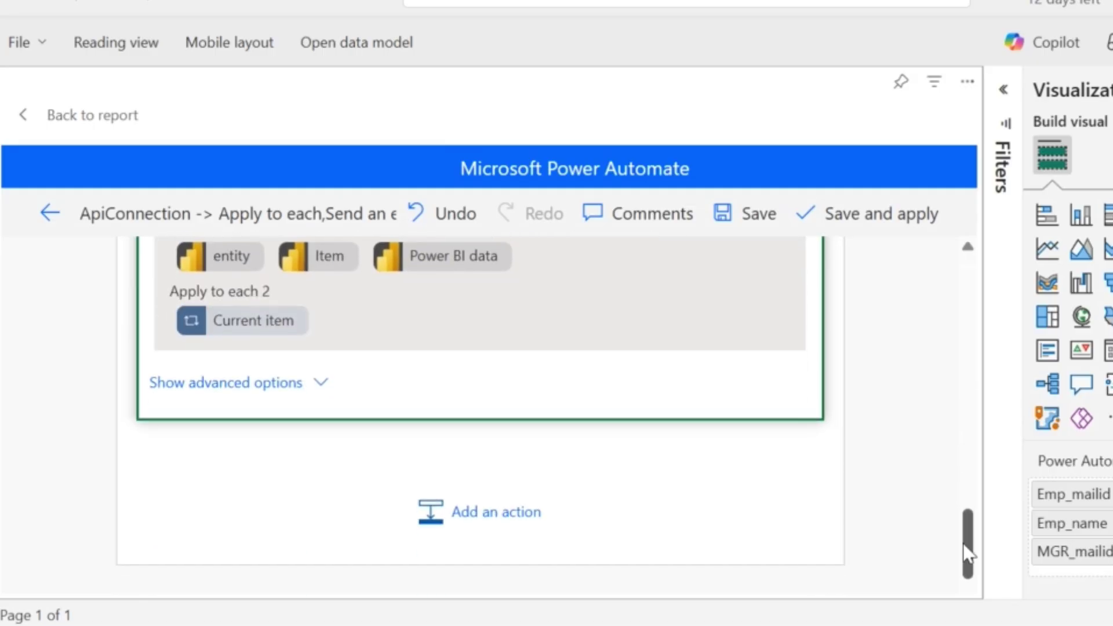
{"action": "left_click", "coordinate": [885, 229]}
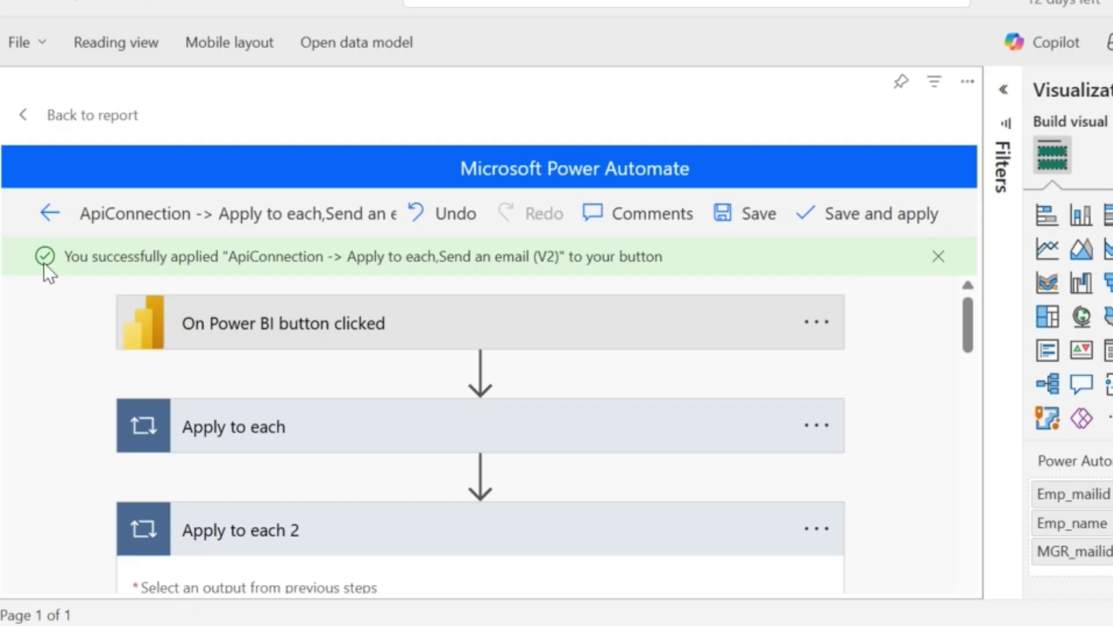
{"action": "left_click", "coordinate": [24, 117]}
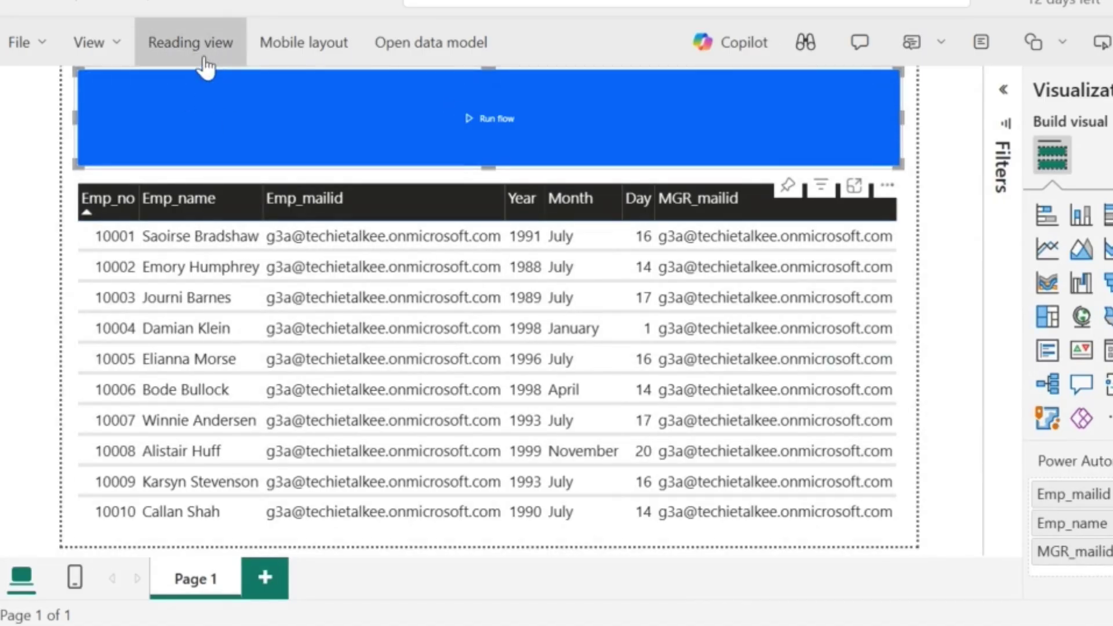
{"action": "left_click", "coordinate": [190, 43]}
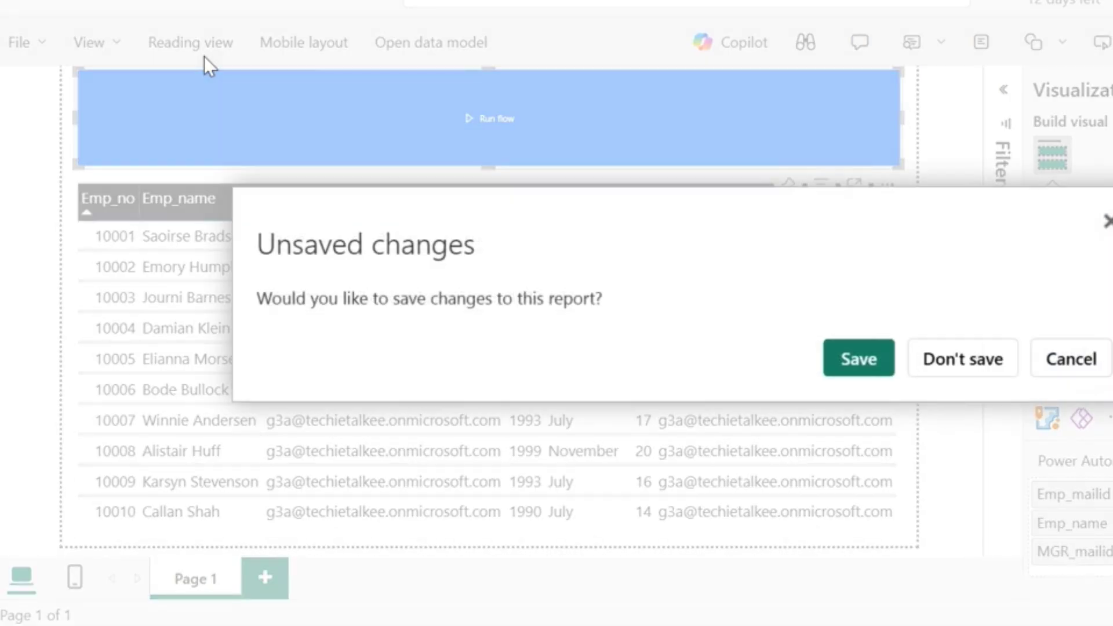
{"action": "left_click", "coordinate": [873, 365]}
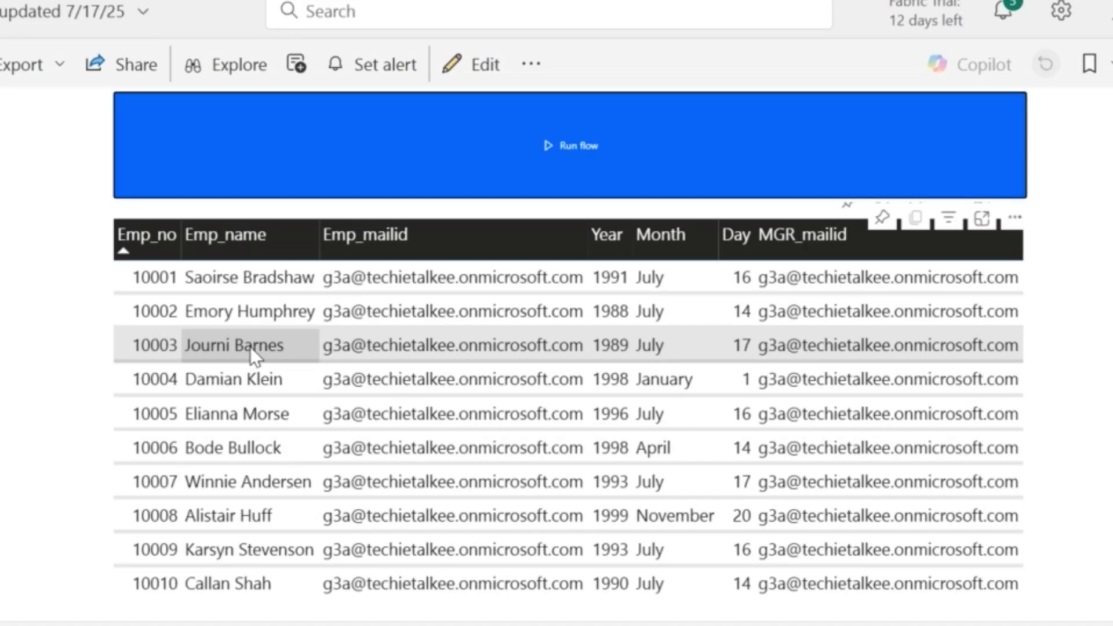
Step: Run the flow for the third and seventh employee rows and open the newest Happy Birthday! email in Outlook
{"action": "left_click", "coordinate": [387, 325]}
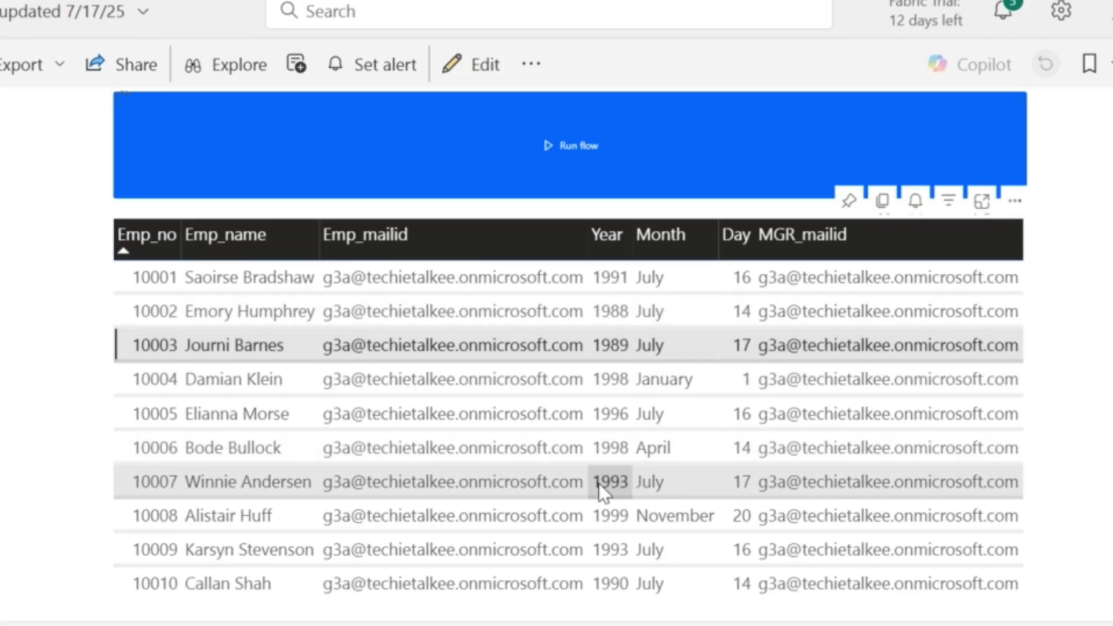
{"action": "left_click", "coordinate": [594, 485], "text": "ctrl"}
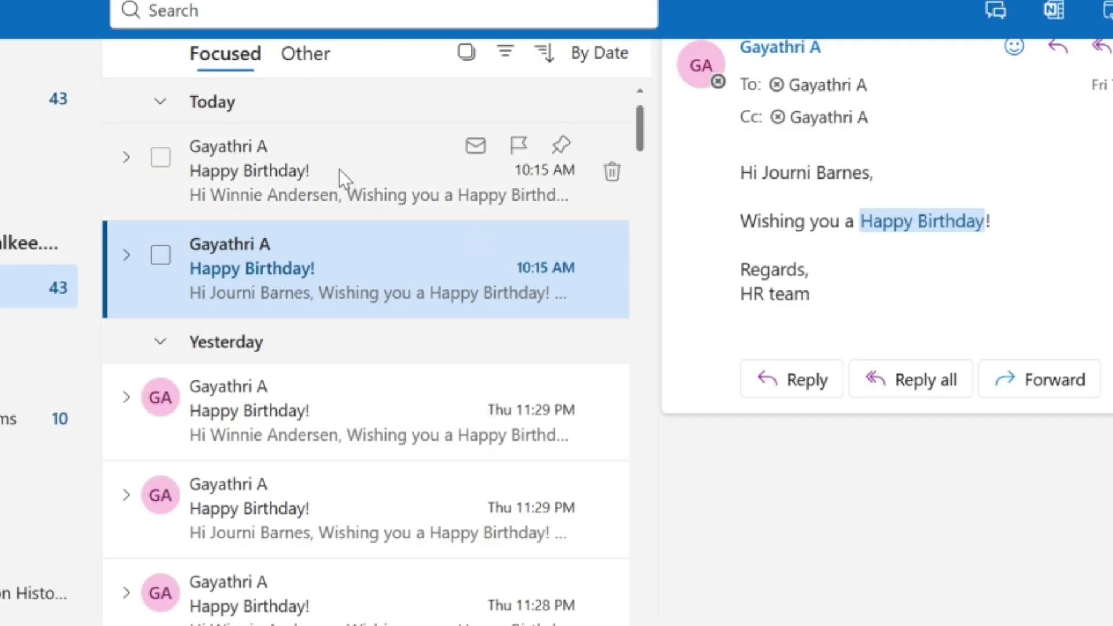
{"action": "left_click", "coordinate": [339, 169]}
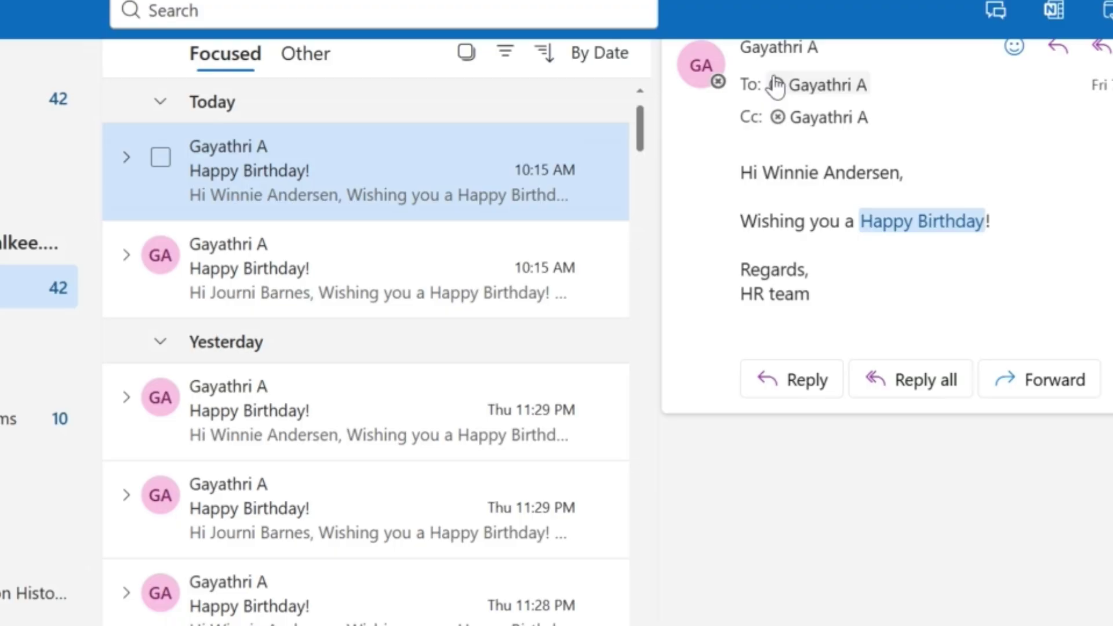